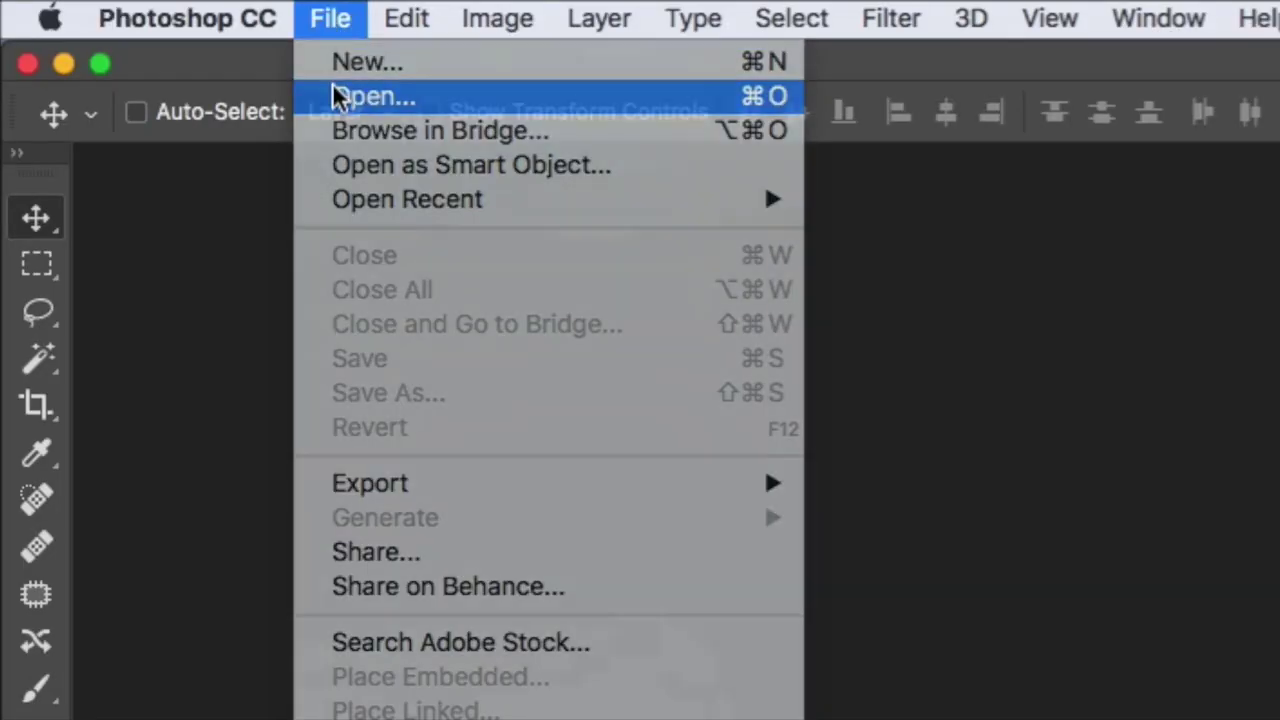
# - Open the video file Drink - 95.mp4 from the Downloads folder
pyautogui.click(338, 97)
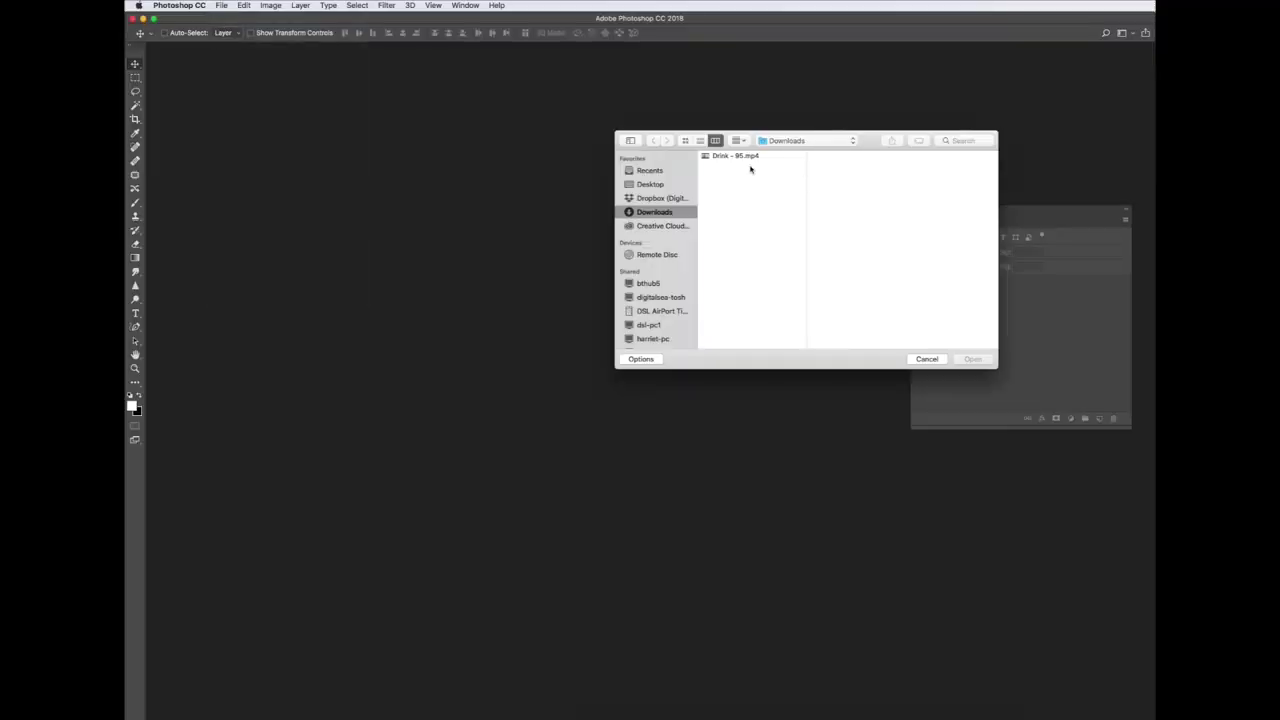
pyautogui.click(744, 157)
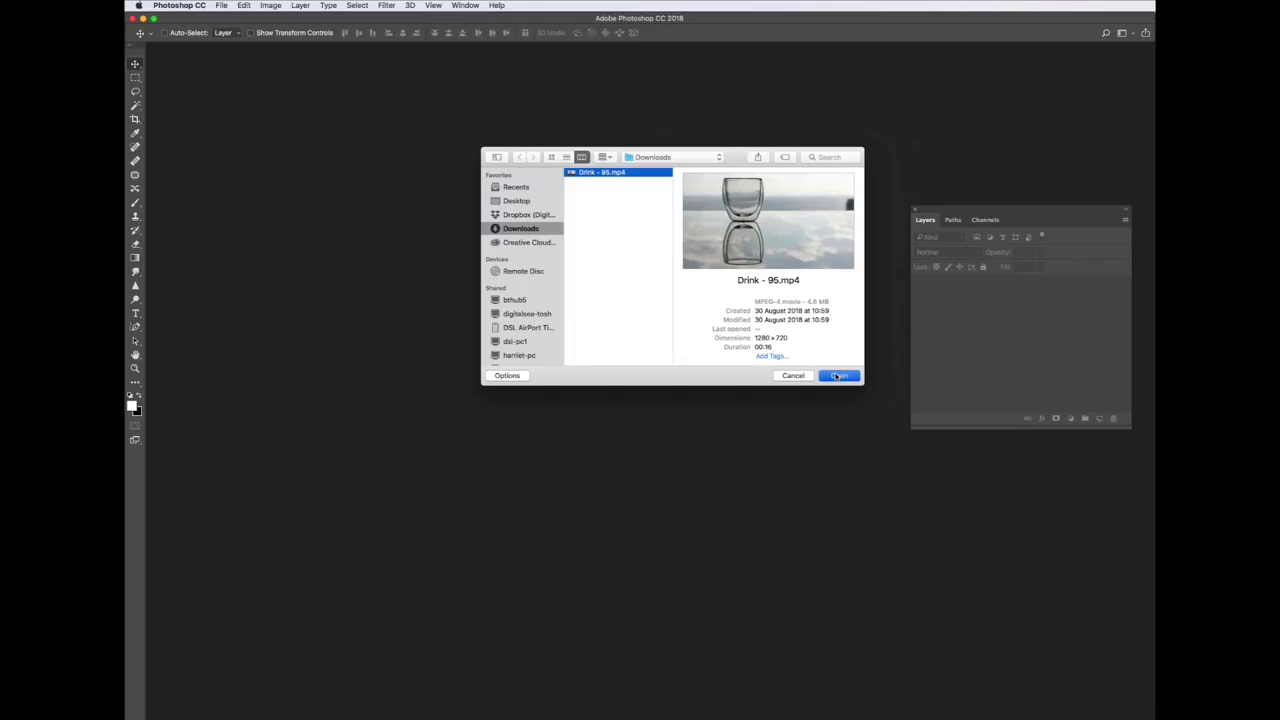
pyautogui.click(791, 672)
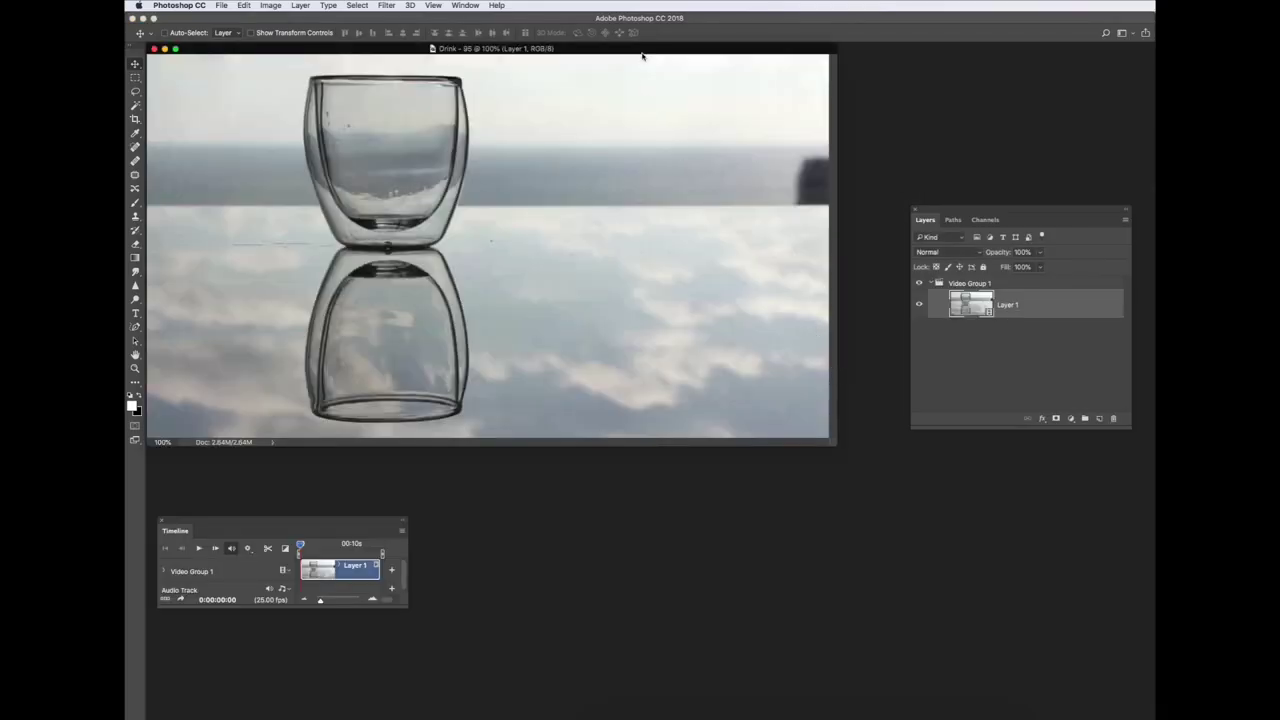
# - Move the document window clear of the tools, widen the Timeline across the workspace, and magnify its scale to show the clip's length
pyautogui.moveTo(646, 52); pyautogui.dragTo(684, 97)
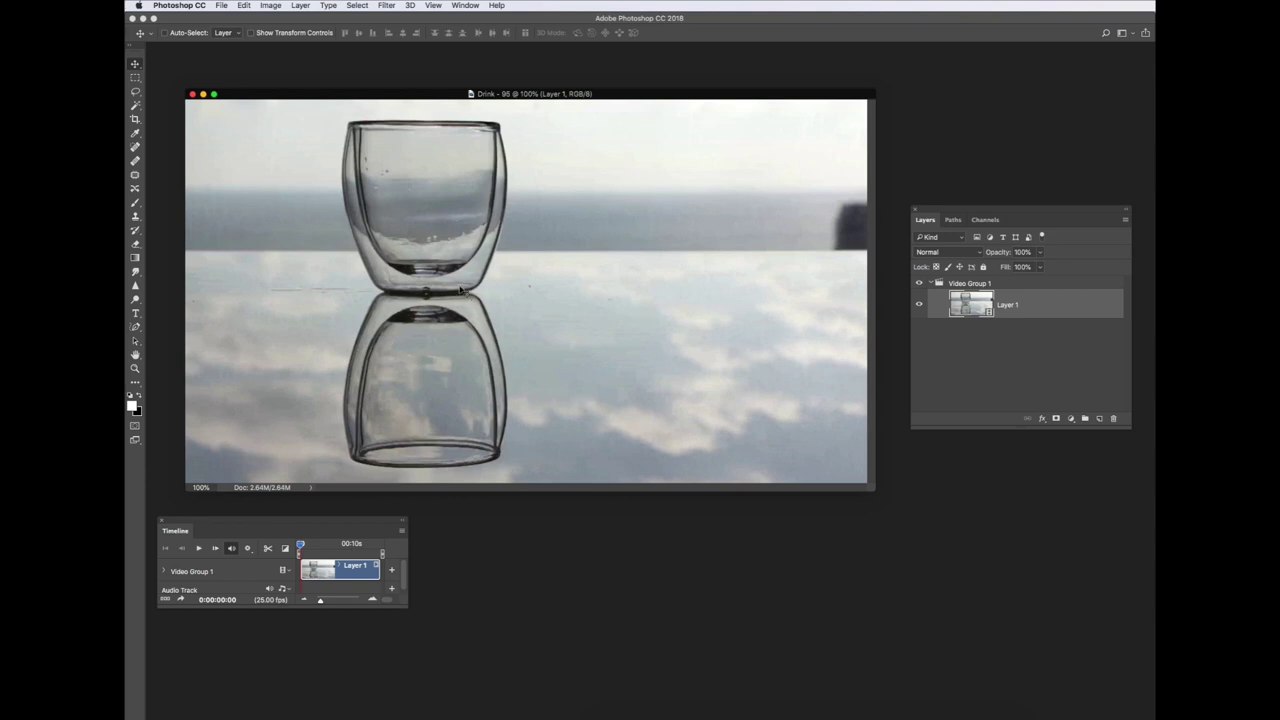
pyautogui.moveTo(448, 93); pyautogui.dragTo(448, 87)
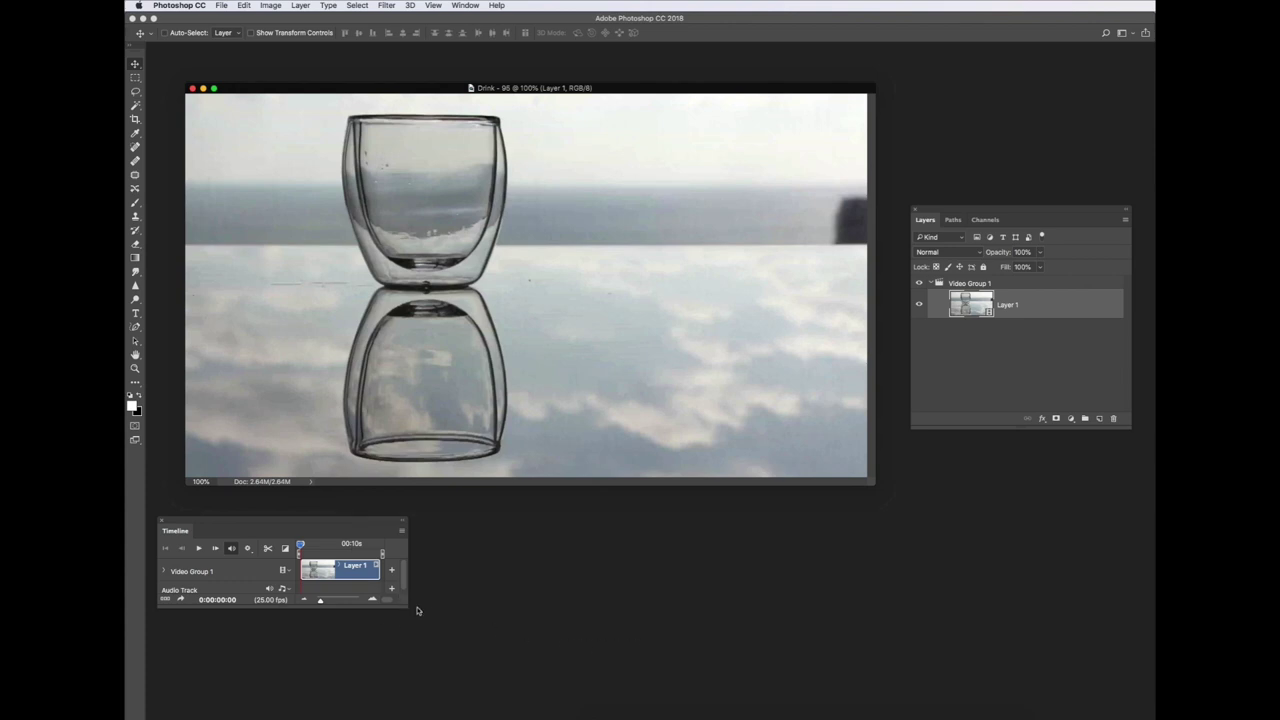
pyautogui.moveTo(407, 606); pyautogui.dragTo(1093, 683)
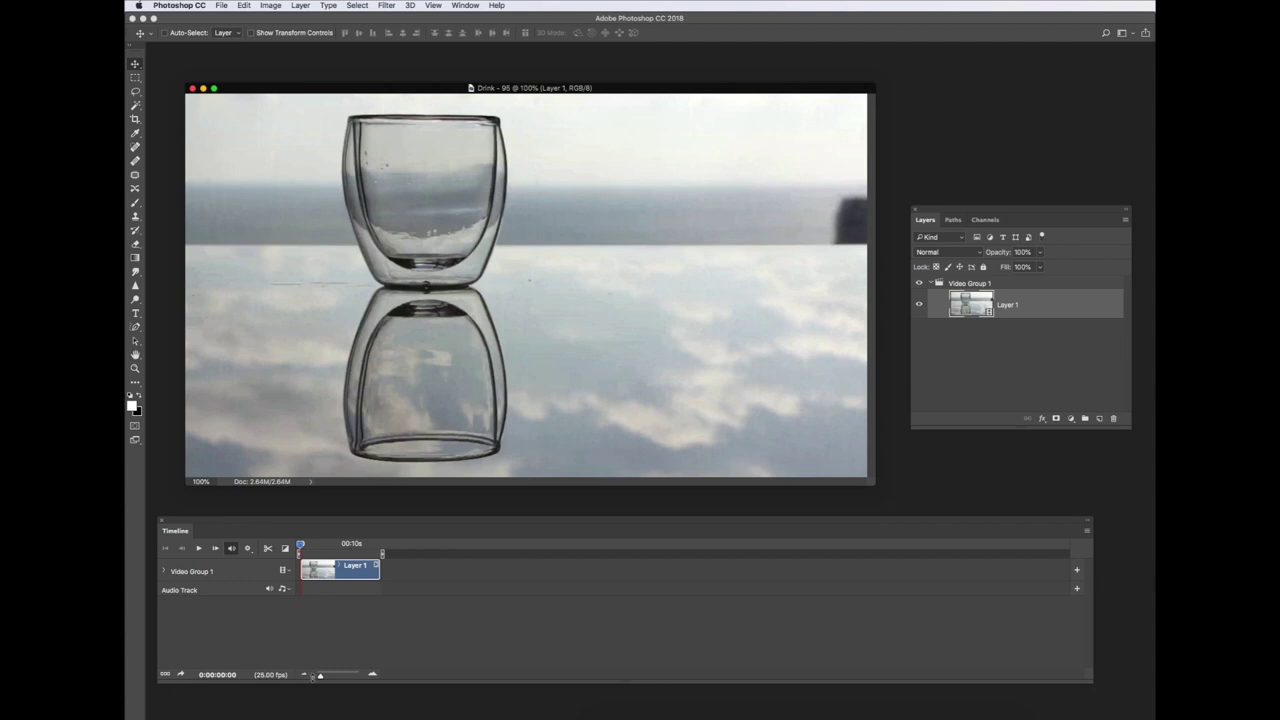
pyautogui.moveTo(320, 675); pyautogui.dragTo(326, 676)
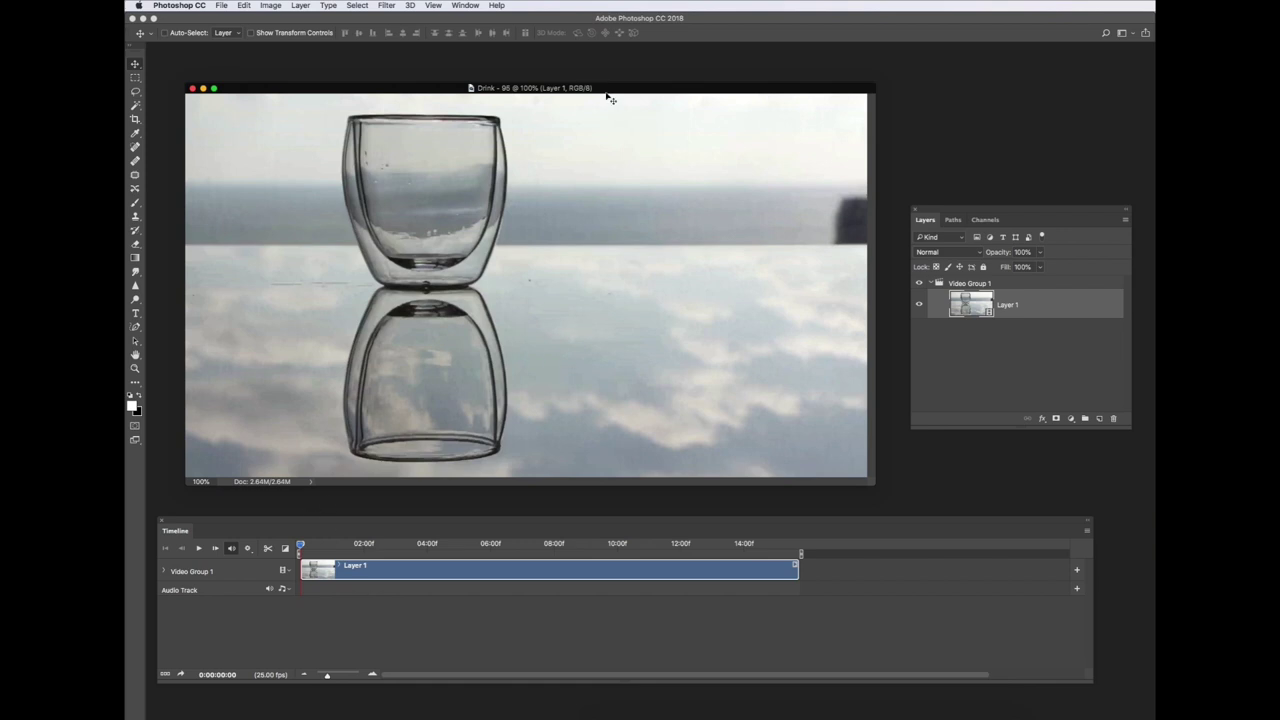
# - Arrange the document window, the Layers panel and the Timeline so that none of them overlap
pyautogui.moveTo(587, 88); pyautogui.dragTo(595, 88)
pyautogui.moveTo(1046, 209); pyautogui.dragTo(1038, 163)
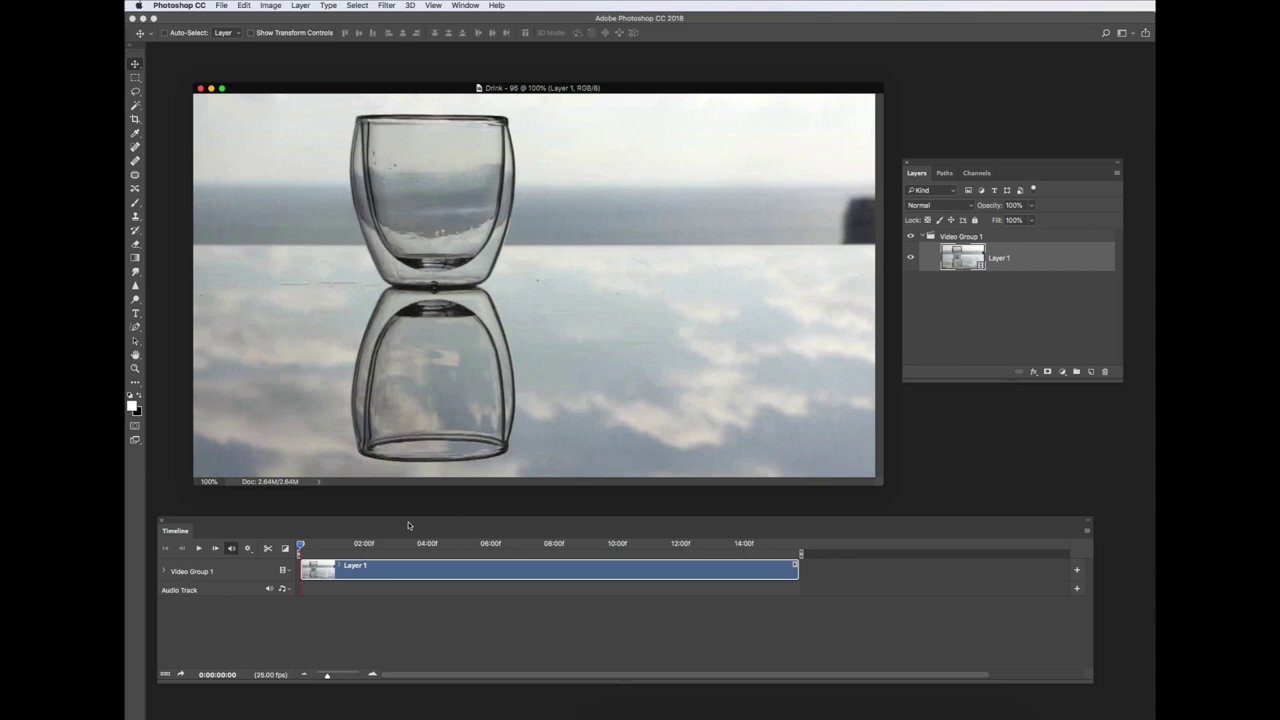
pyautogui.moveTo(415, 517); pyautogui.dragTo(418, 513)
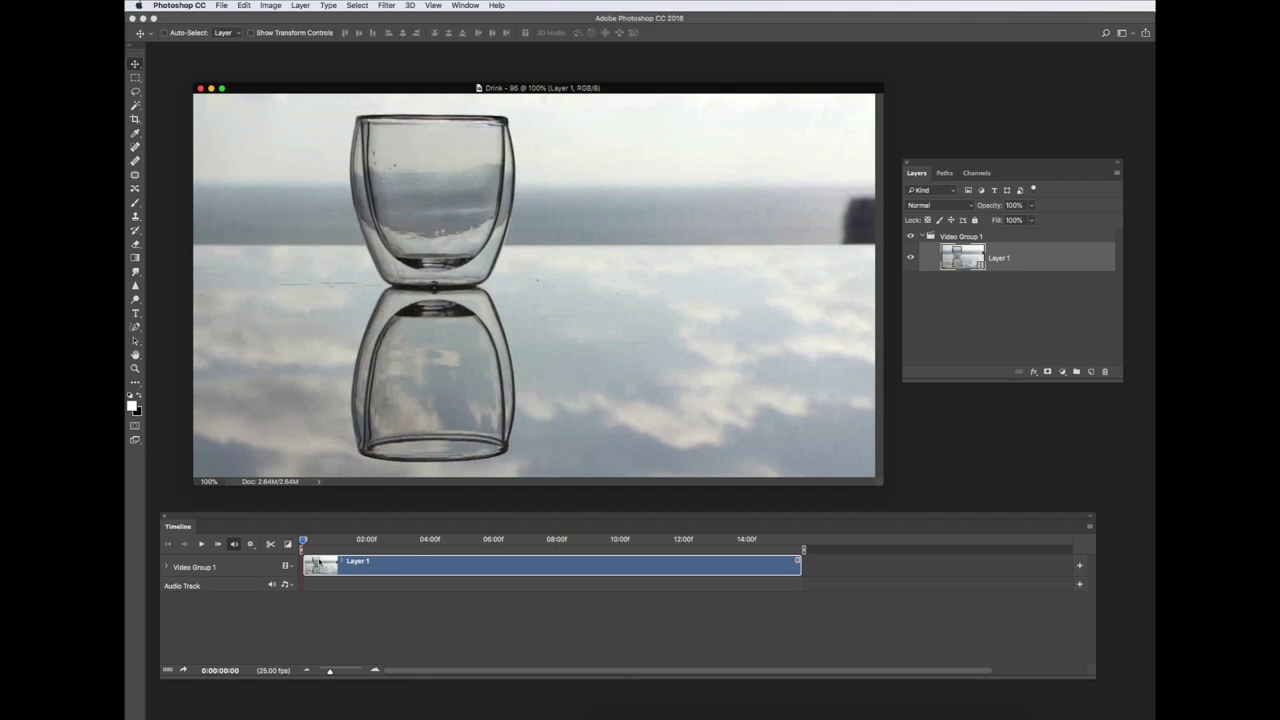
# - Preview the start of the clip, then trim its beginning so that about the last 5.5 seconds remain
pyautogui.press('space')
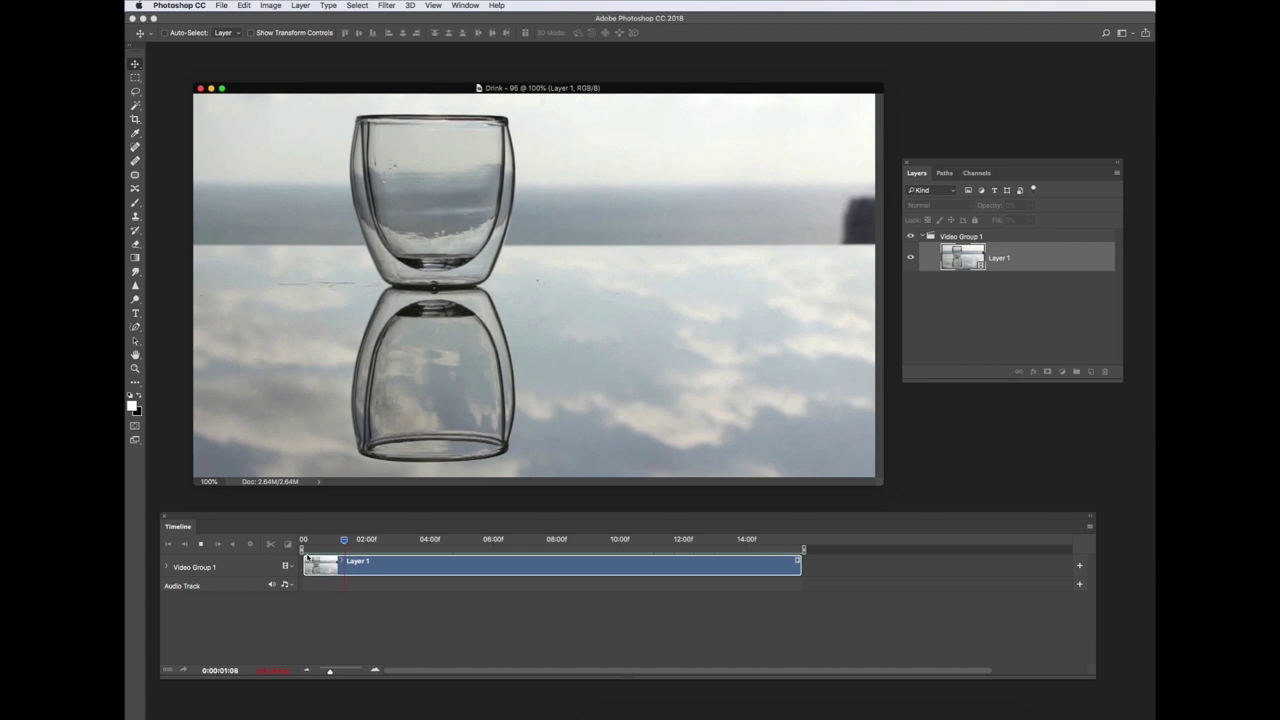
pyautogui.press('space')
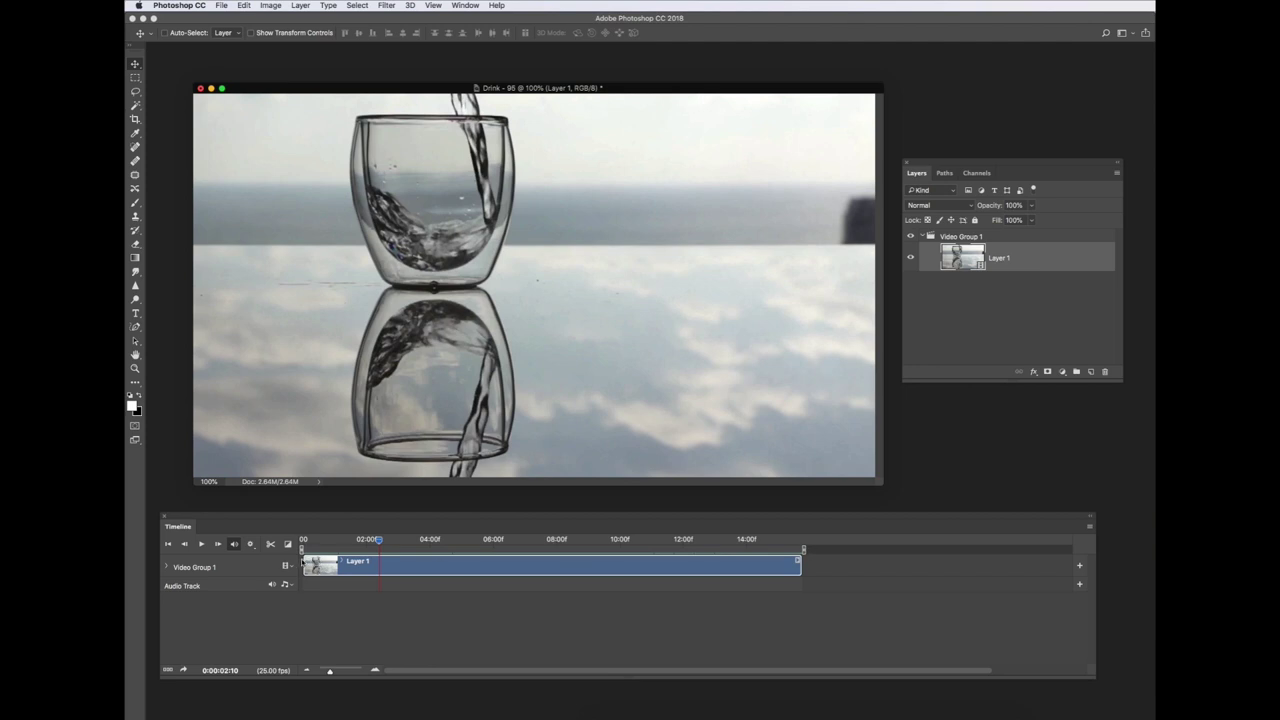
pyautogui.moveTo(304, 565); pyautogui.dragTo(425, 560)
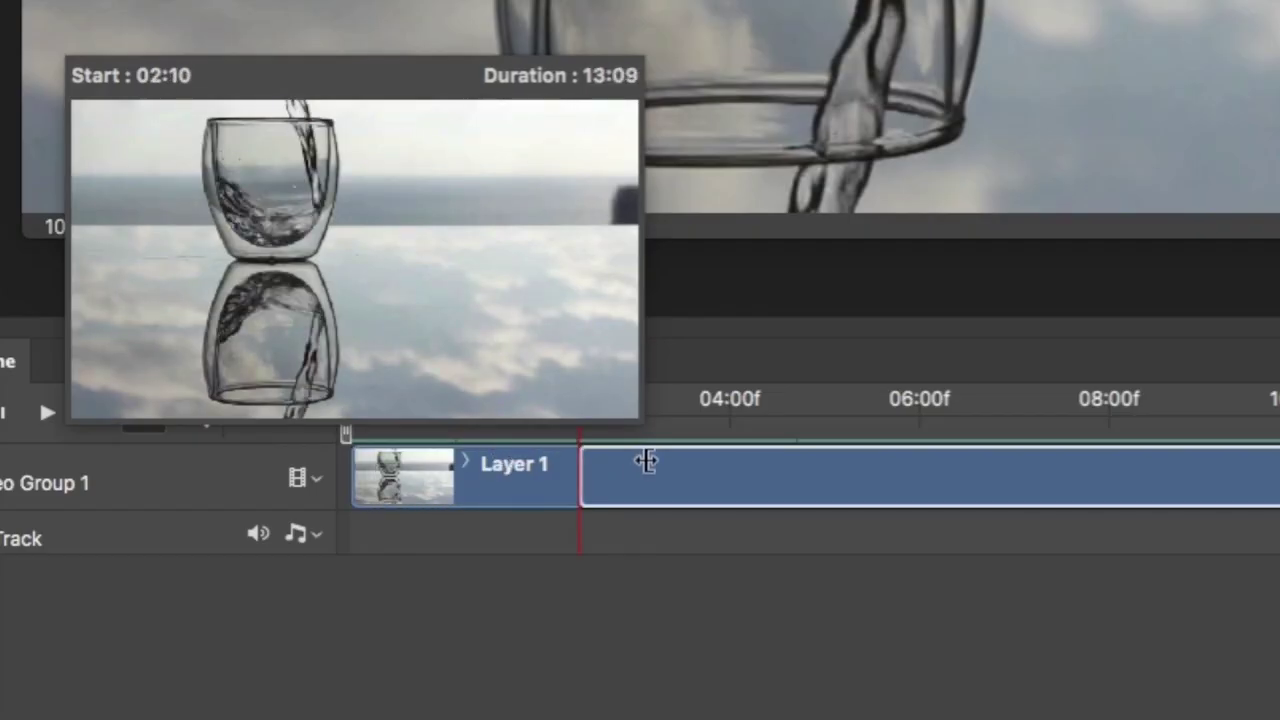
pyautogui.moveTo(716, 460); pyautogui.dragTo(1278, 452)
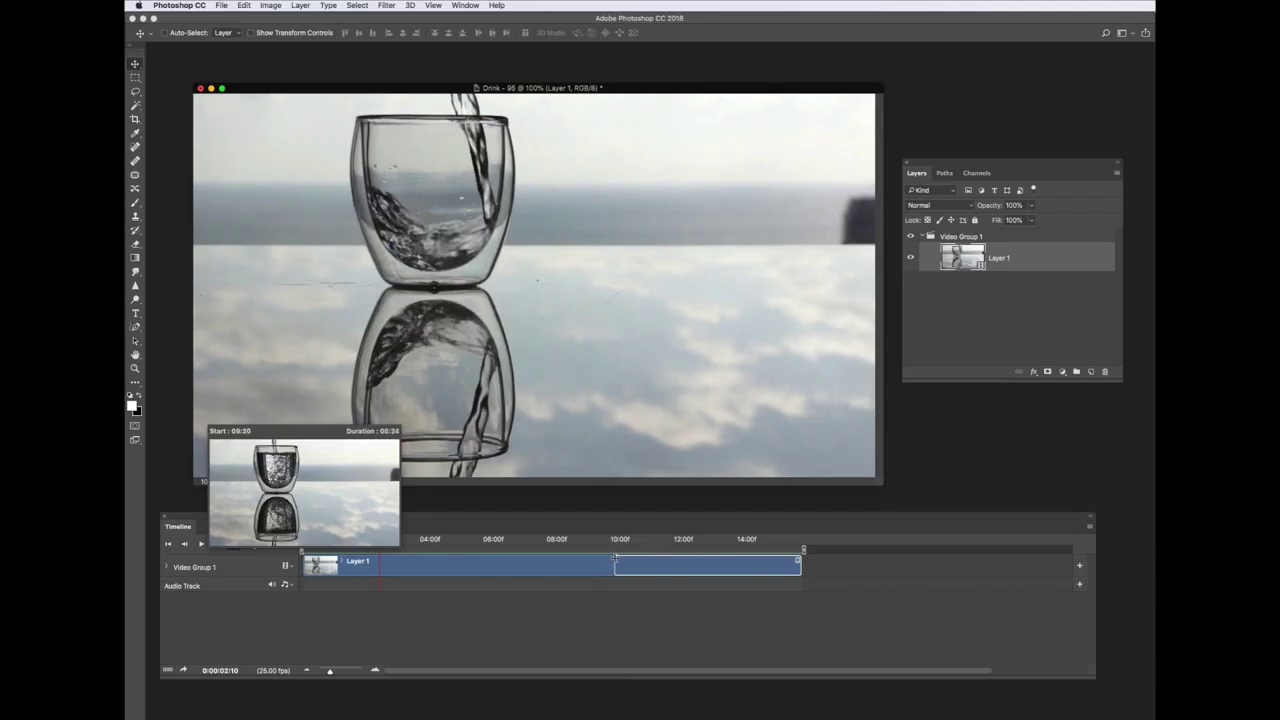
pyautogui.moveTo(615, 558)
pyautogui.mouseDown()
pyautogui.moveTo(663, 562)
pyautogui.moveTo(632, 562)
pyautogui.mouseUp()
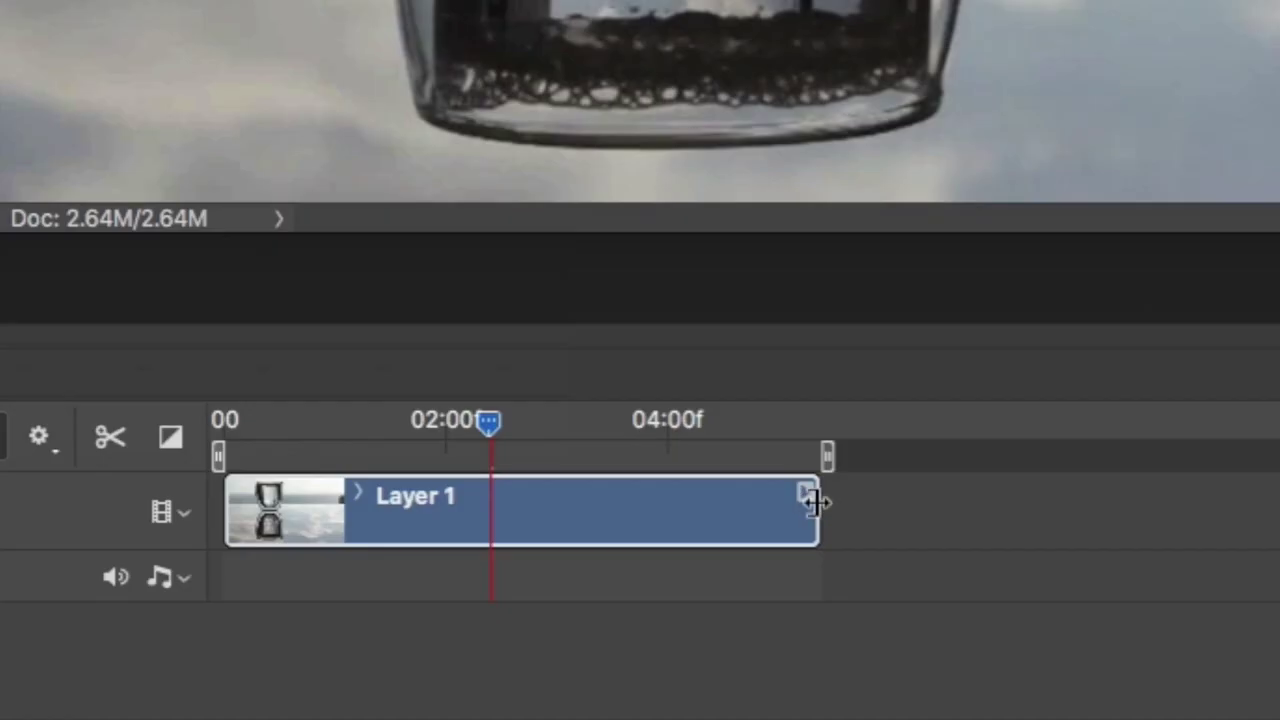
# - Trim the end of the video clip so that it lasts about 13 frames
pyautogui.moveTo(470, 563); pyautogui.dragTo(463, 563)
pyautogui.moveTo(786, 502); pyautogui.dragTo(324, 499)
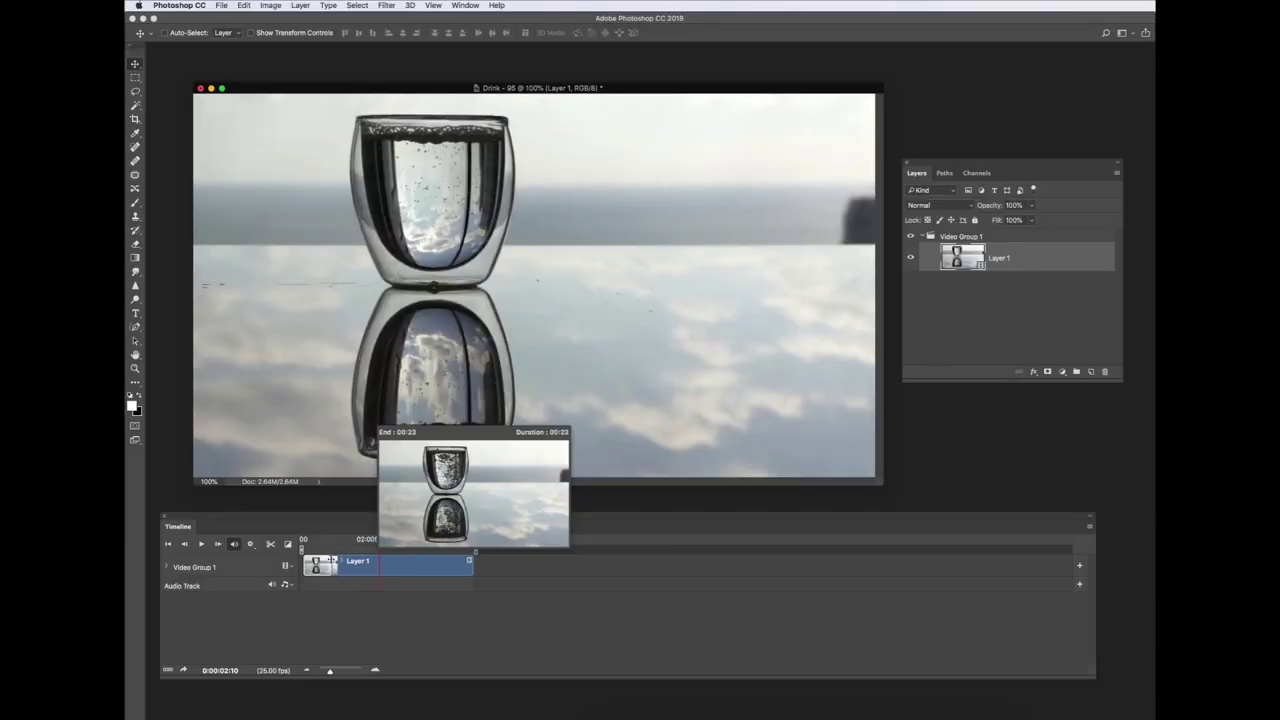
pyautogui.moveTo(330, 560); pyautogui.dragTo(320, 563)
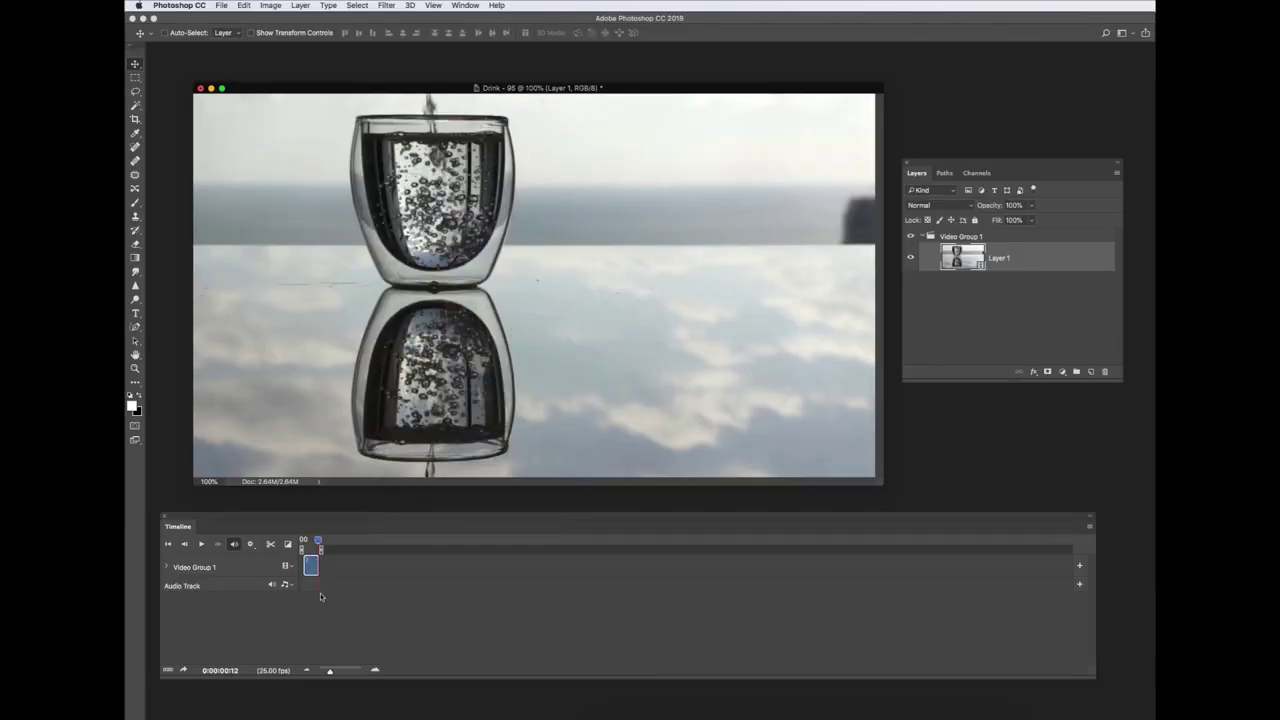
# - Shift the clip later in the timeline and extend its start to about 18 frames in total, beginning at frame 0
pyautogui.moveTo(330, 670); pyautogui.dragTo(352, 669)
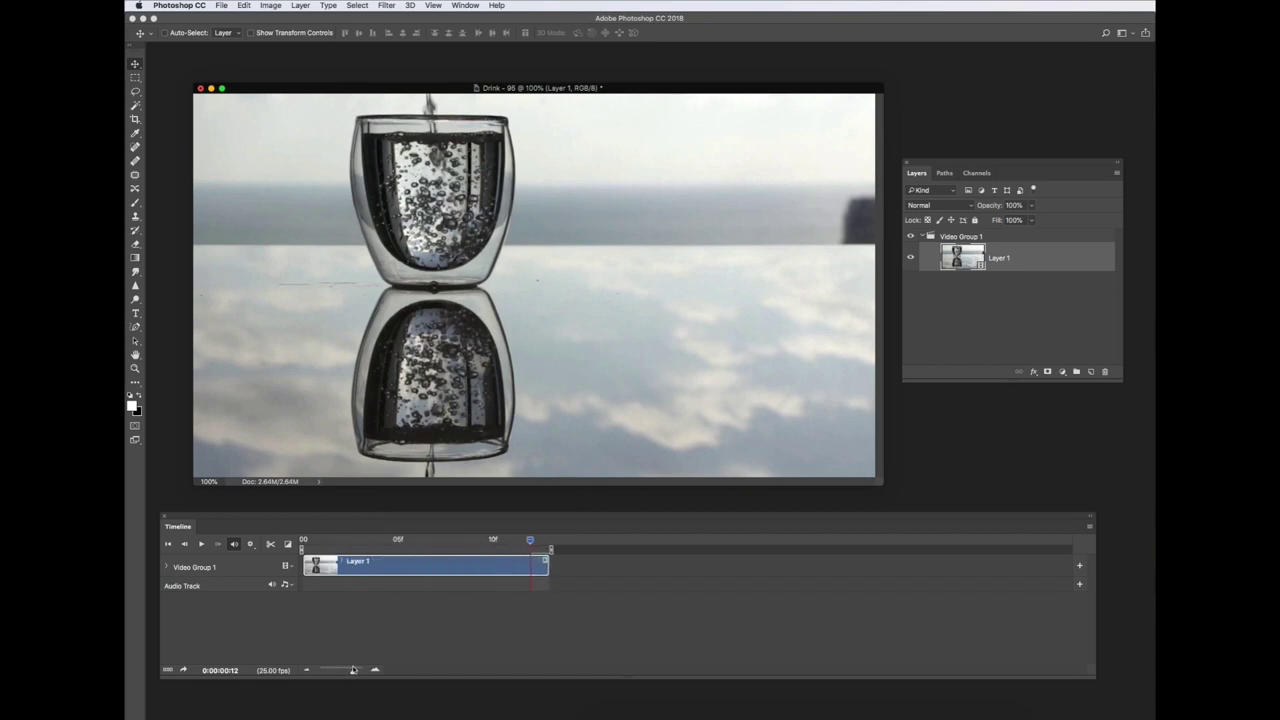
pyautogui.moveTo(303, 569); pyautogui.dragTo(476, 564)
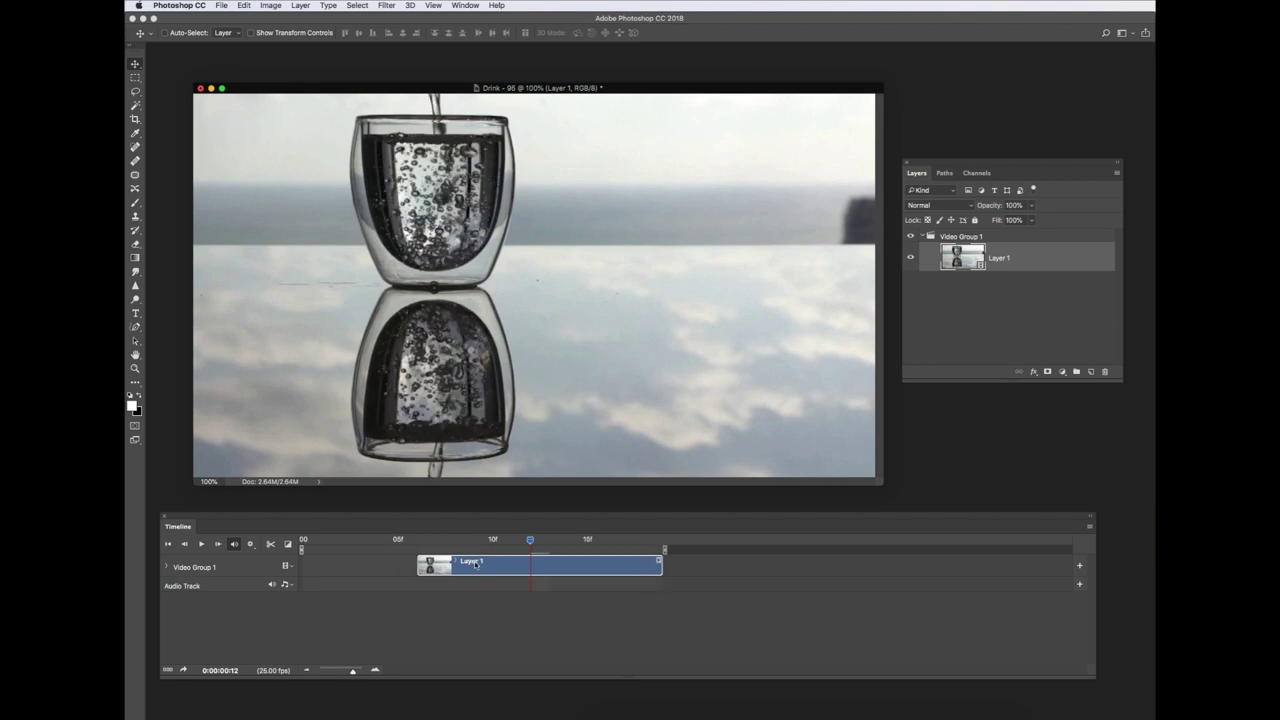
pyautogui.moveTo(491, 477); pyautogui.dragTo(240, 467)
pyautogui.moveTo(460, 466); pyautogui.dragTo(414, 477)
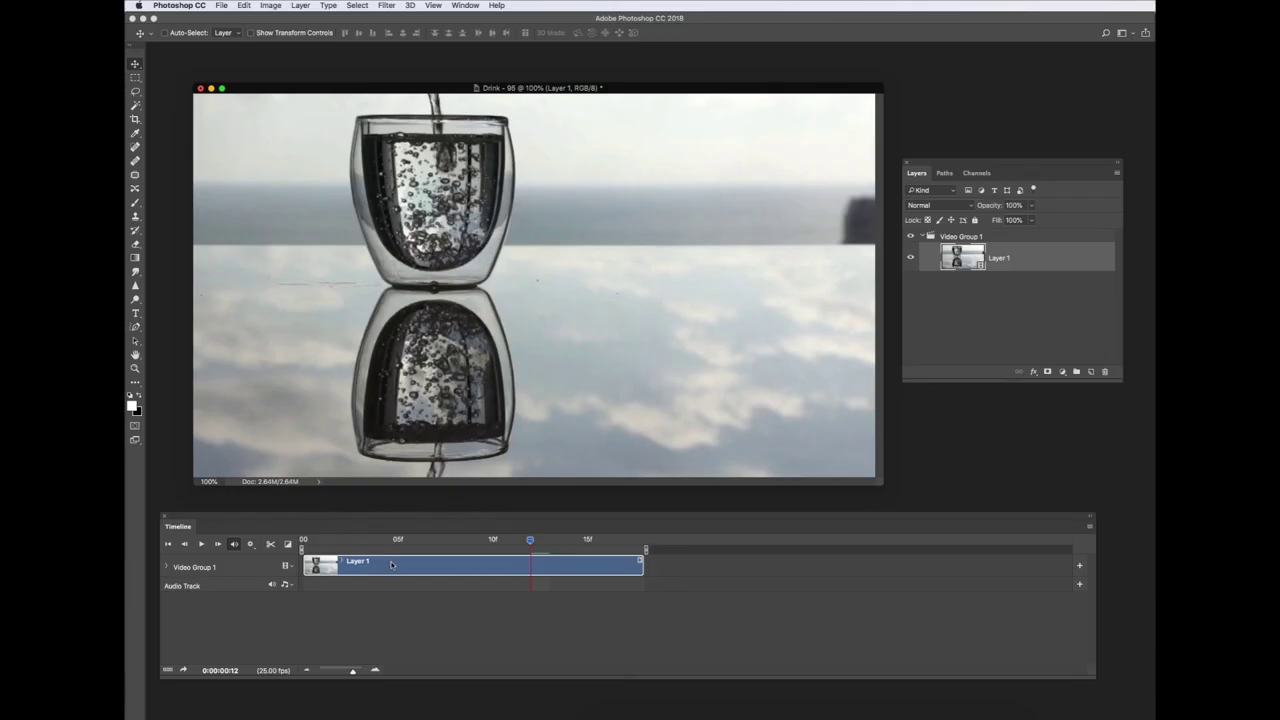
# - Shift the clip later, extend its start to about 28 frames in total, and move it back near the timeline's beginning
pyautogui.moveTo(405, 562); pyautogui.dragTo(551, 566)
pyautogui.moveTo(437, 563); pyautogui.dragTo(370, 568)
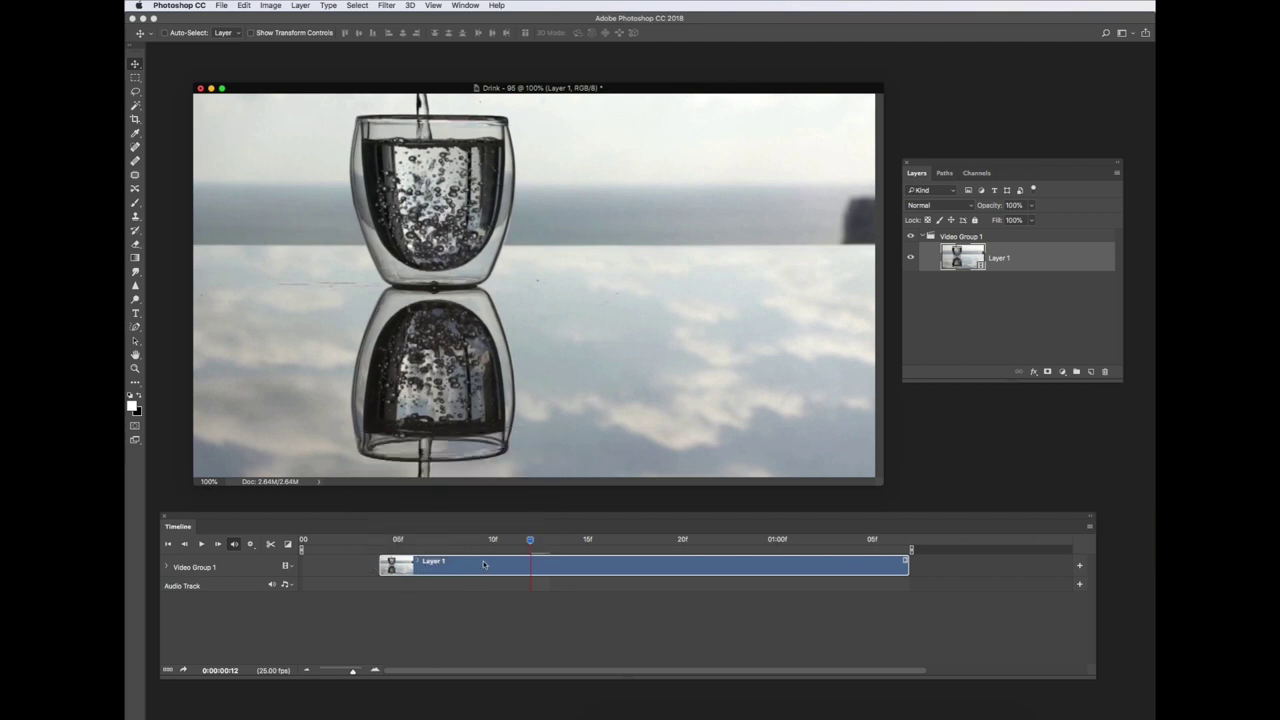
pyautogui.moveTo(484, 565); pyautogui.dragTo(446, 565)
# - Extend the clip's start further so that it begins at frame 0 and lasts about 2 seconds
pyautogui.moveTo(352, 670); pyautogui.dragTo(347, 672)
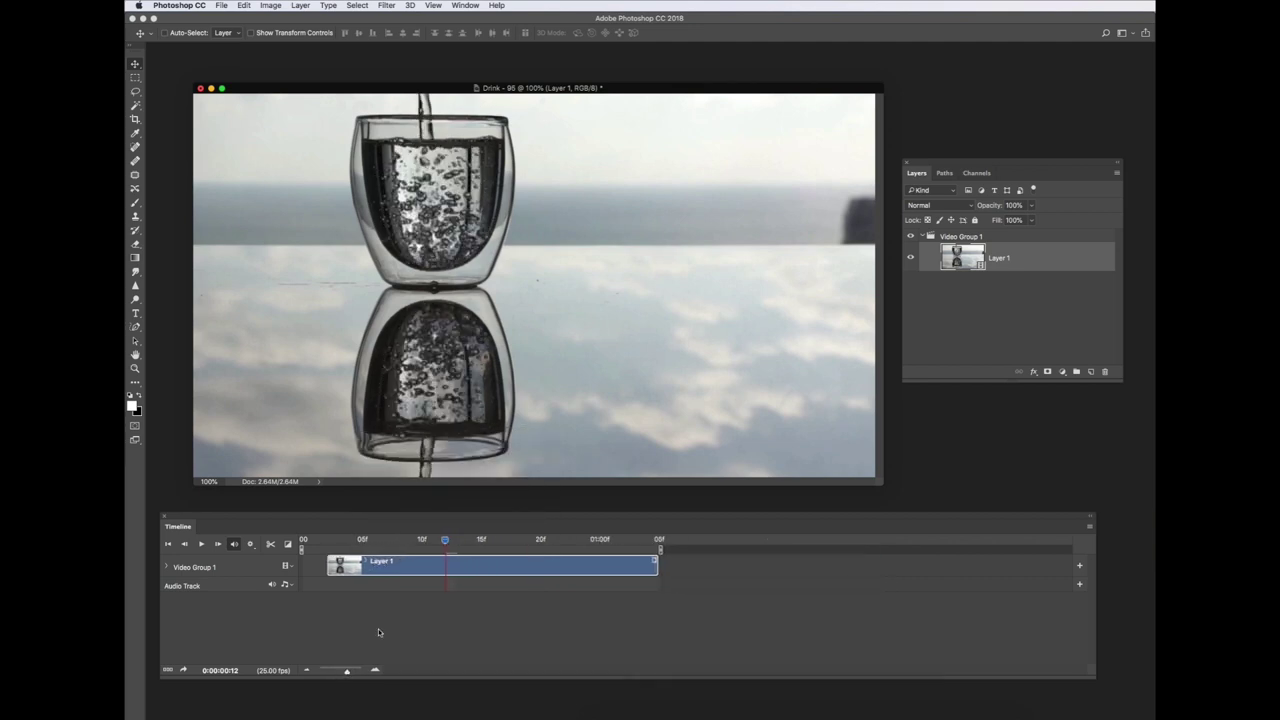
pyautogui.moveTo(427, 571); pyautogui.dragTo(325, 566)
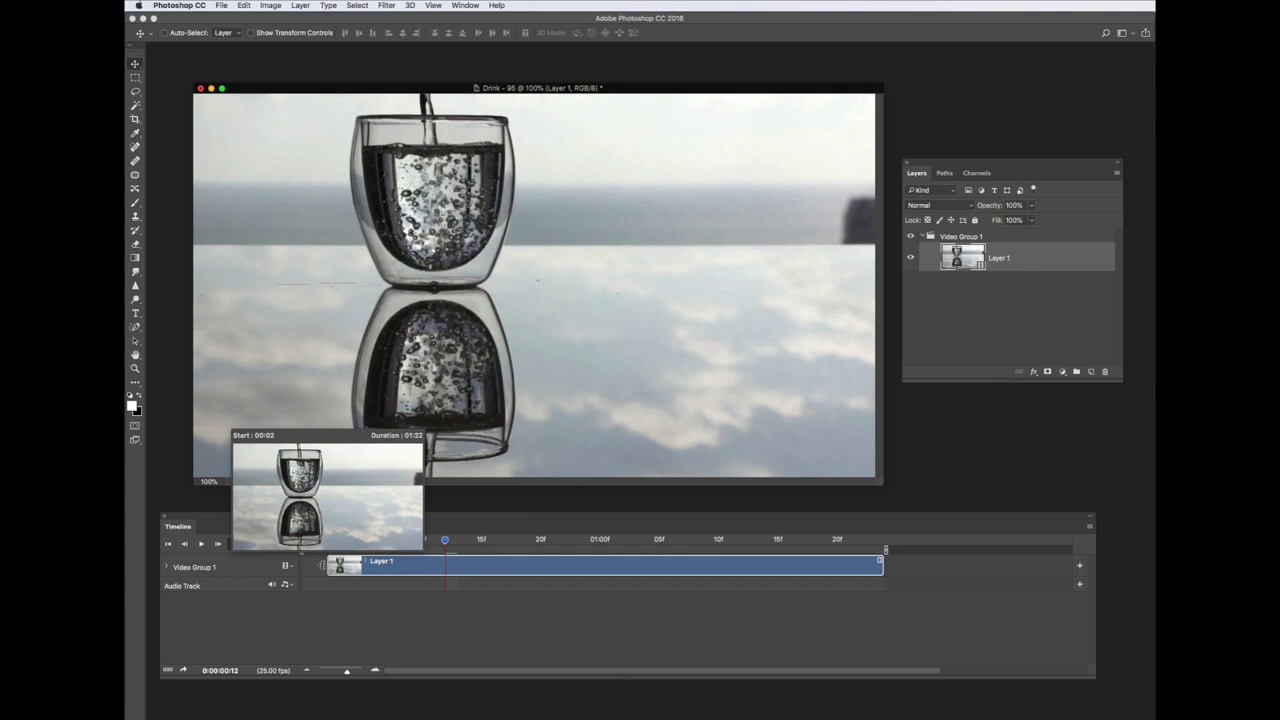
pyautogui.moveTo(322, 565); pyautogui.dragTo(312, 566)
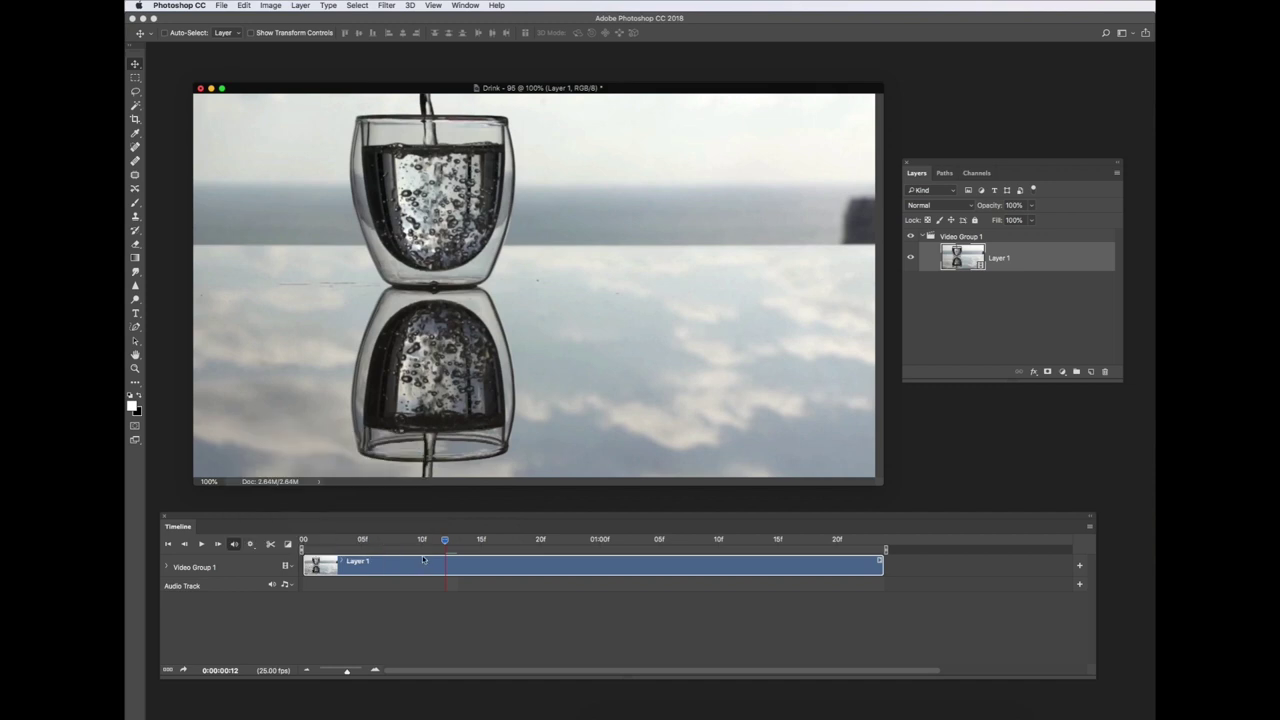
# - Play the trimmed clip from the beginning of the timeline to check it, then stop playback
pyautogui.moveTo(443, 539); pyautogui.dragTo(281, 523)
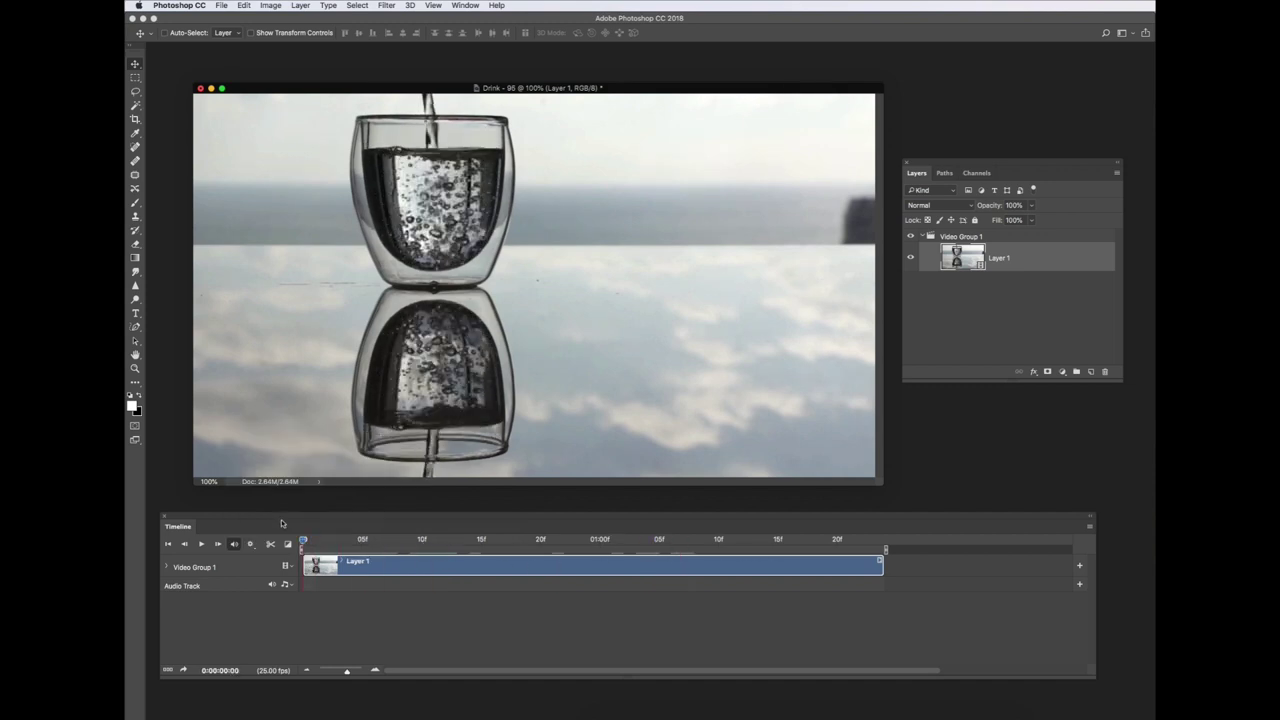
pyautogui.press('space')
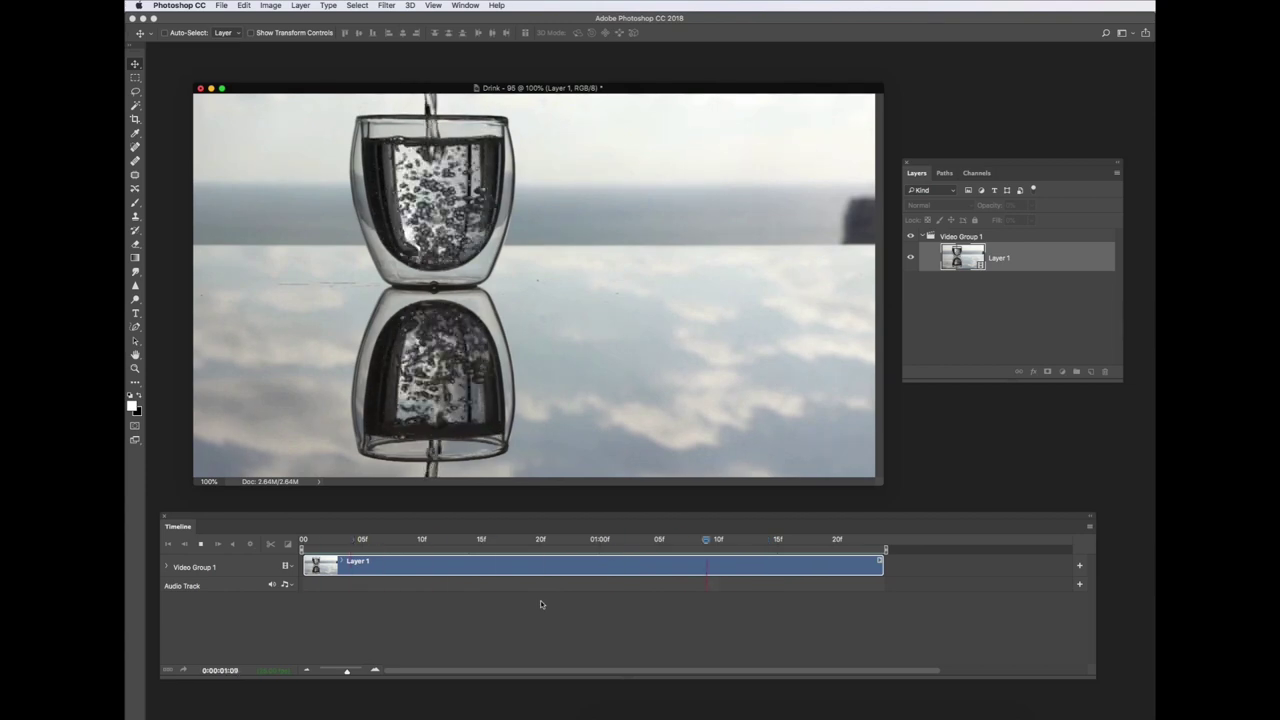
pyautogui.press('space')
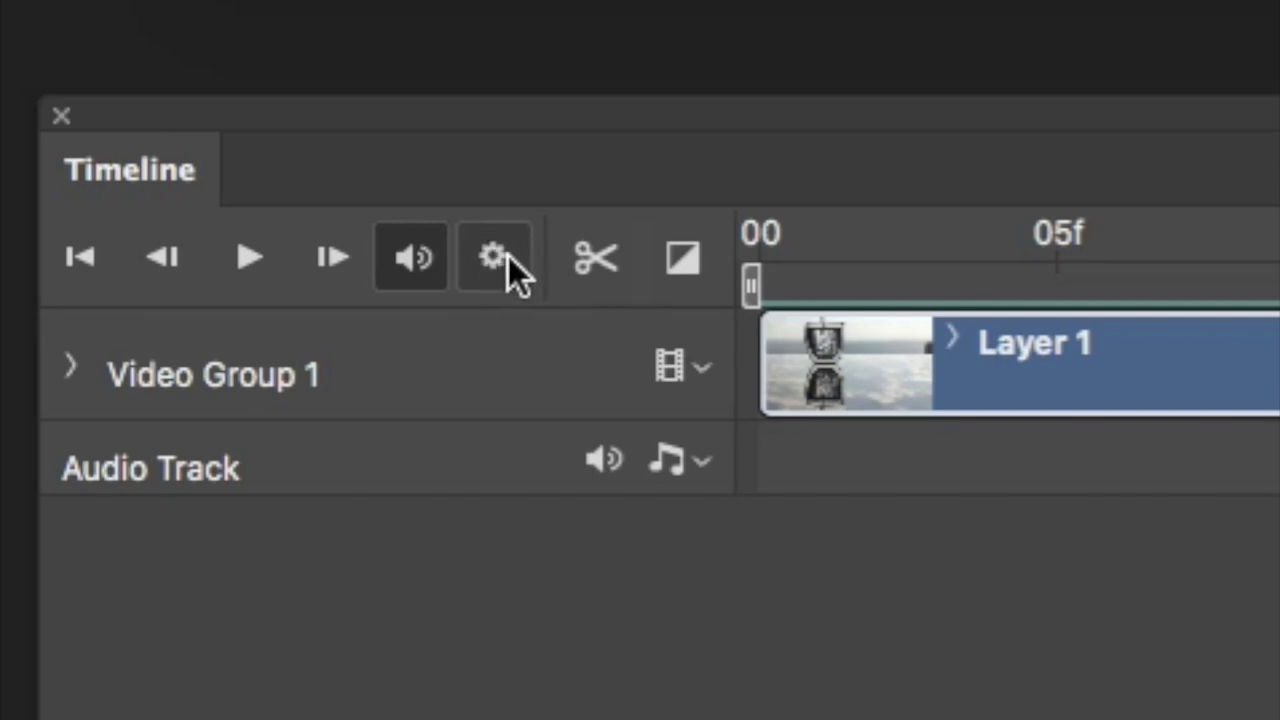
# - Turn off Loop Playback in the timeline's playback options
pyautogui.click(497, 262)
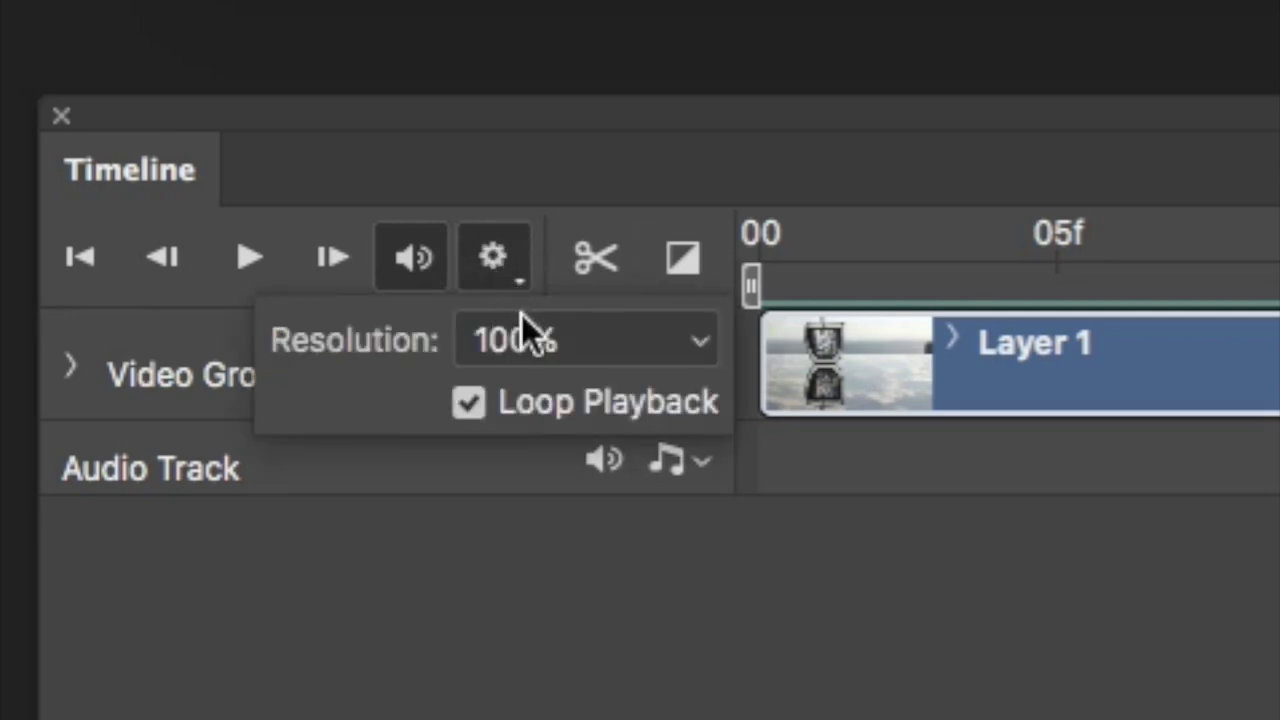
pyautogui.click(472, 401)
pyautogui.click(500, 252)
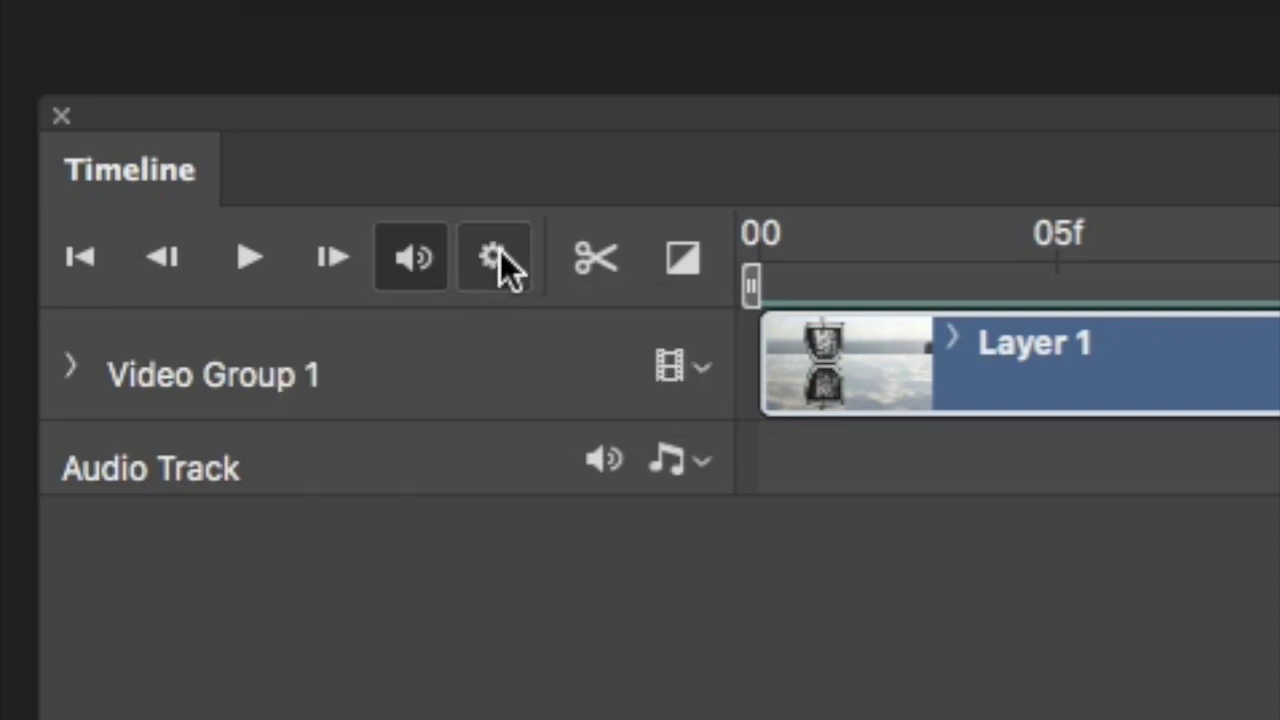
# - Scrub the playhead through the clip to 0:00:01:23 and turn on Loop Playback for the timeline
pyautogui.moveTo(763, 248); pyautogui.dragTo(1279, 233)
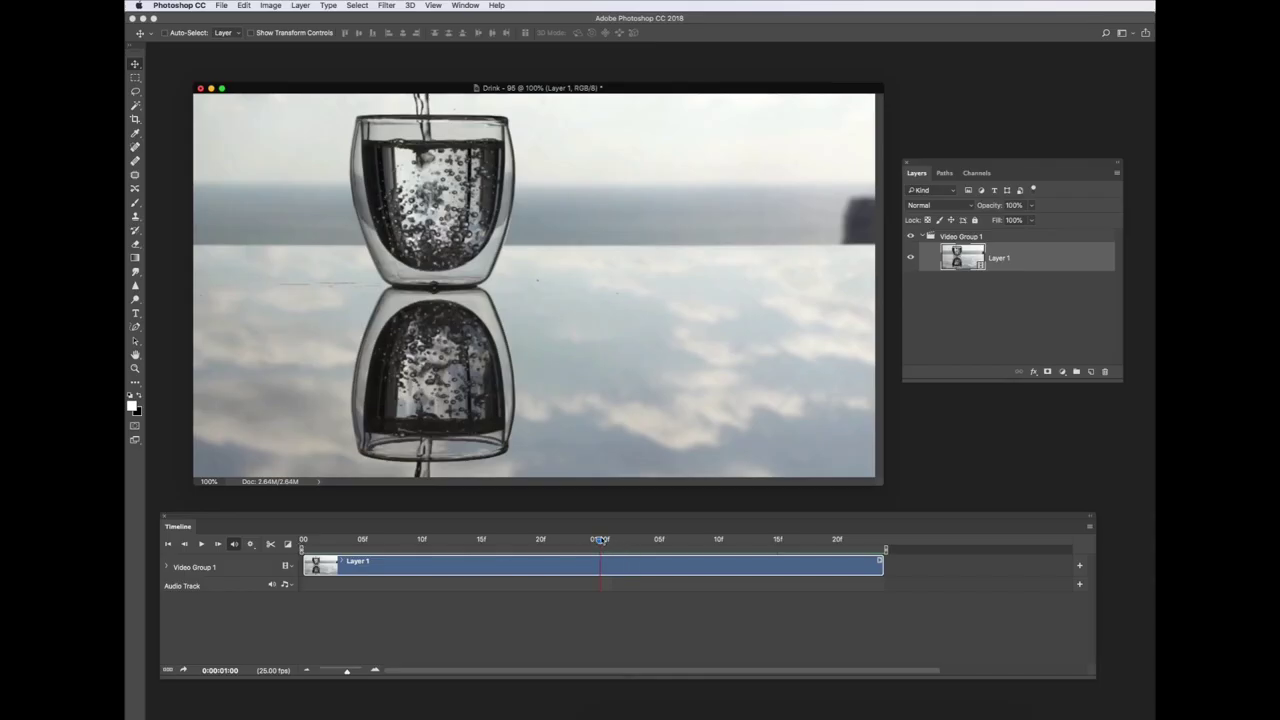
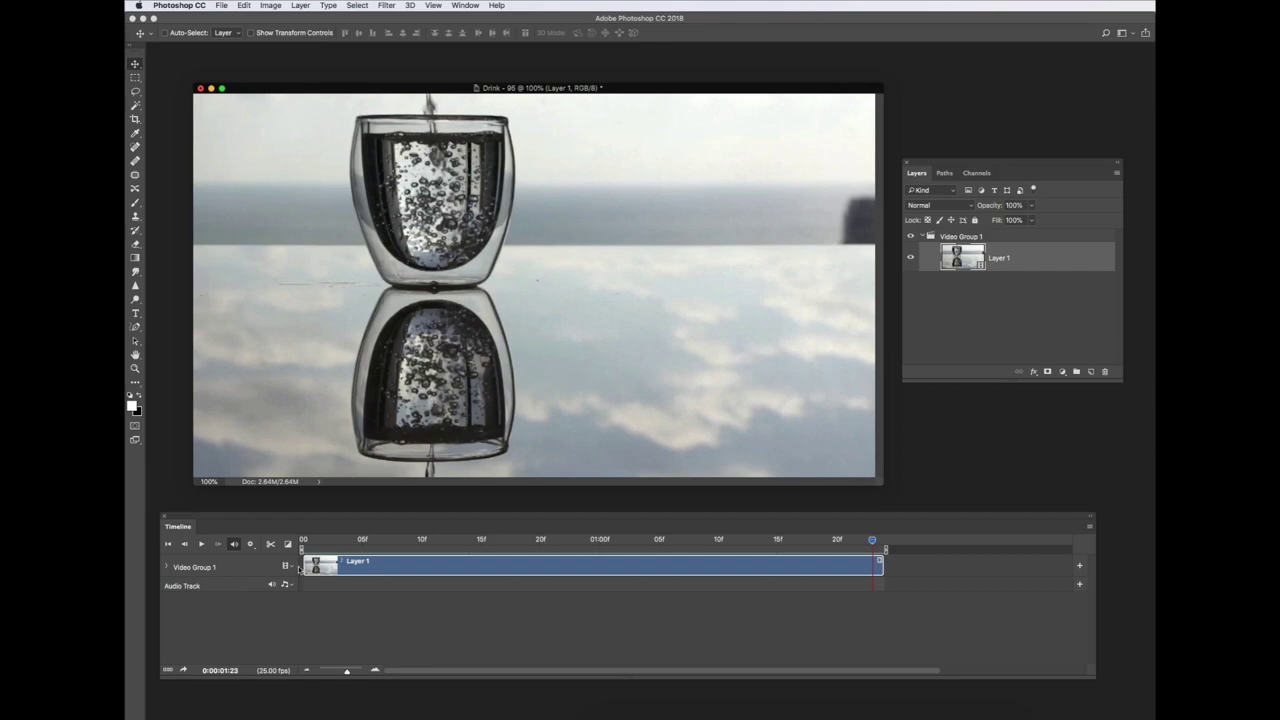
pyautogui.click(250, 543)
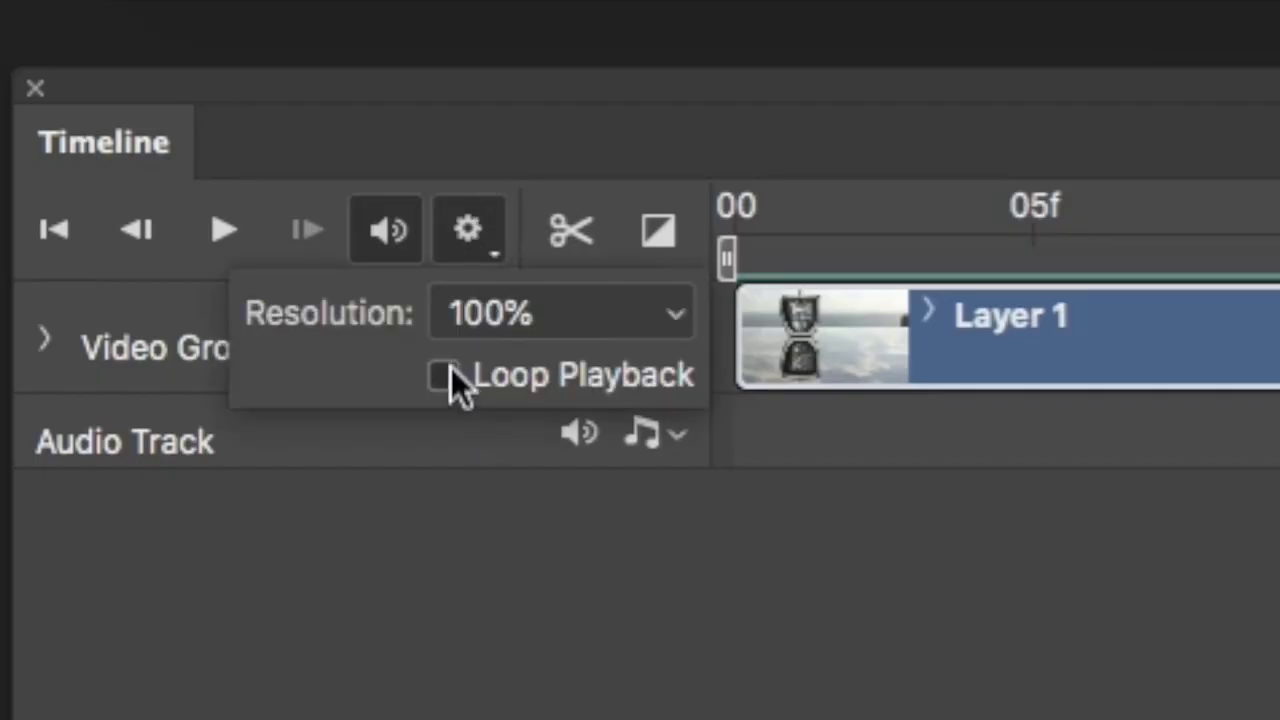
pyautogui.click(448, 377)
pyautogui.click(466, 234)
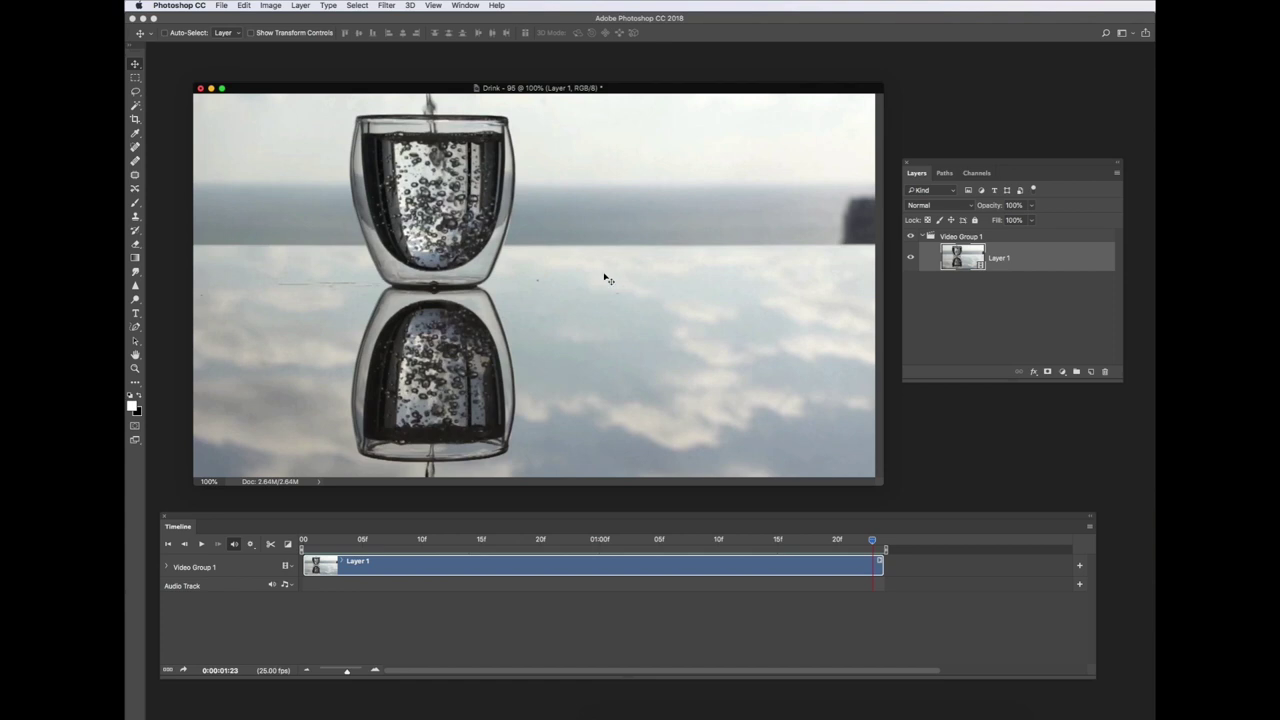
pyautogui.moveTo(489, 90); pyautogui.dragTo(473, 85)
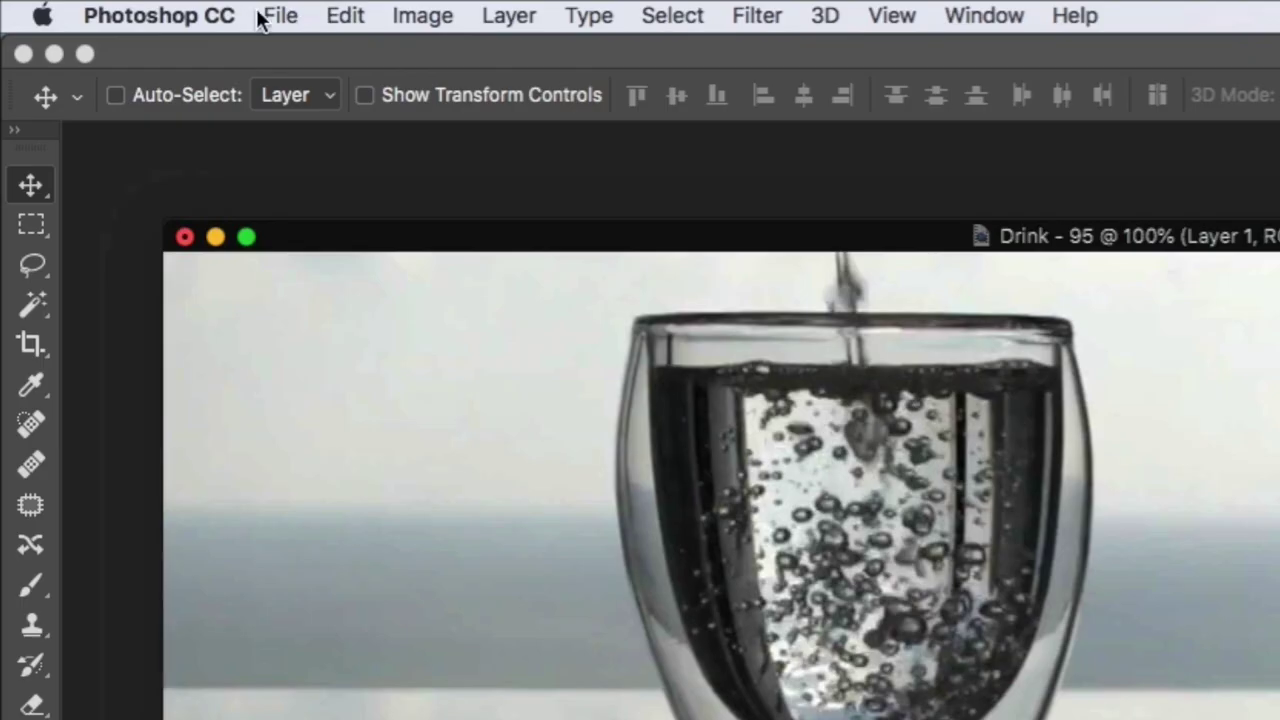
pyautogui.click(220, 6)
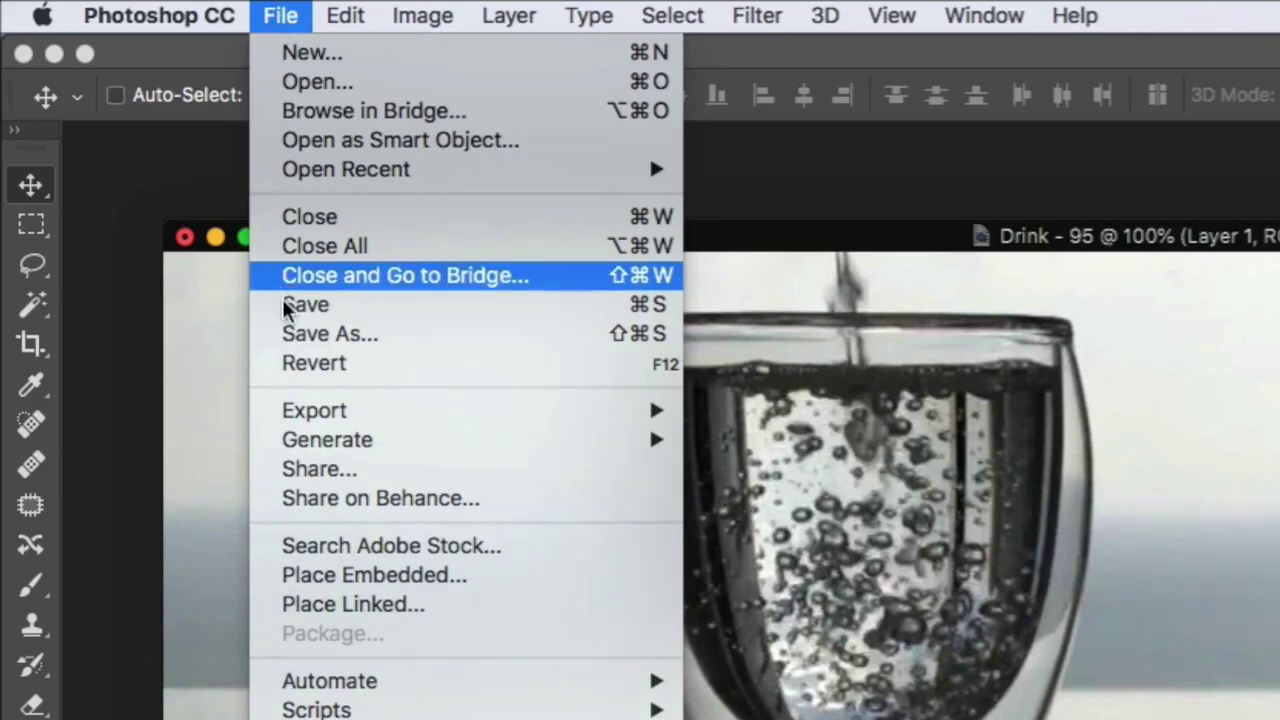
pyautogui.click(313, 334)
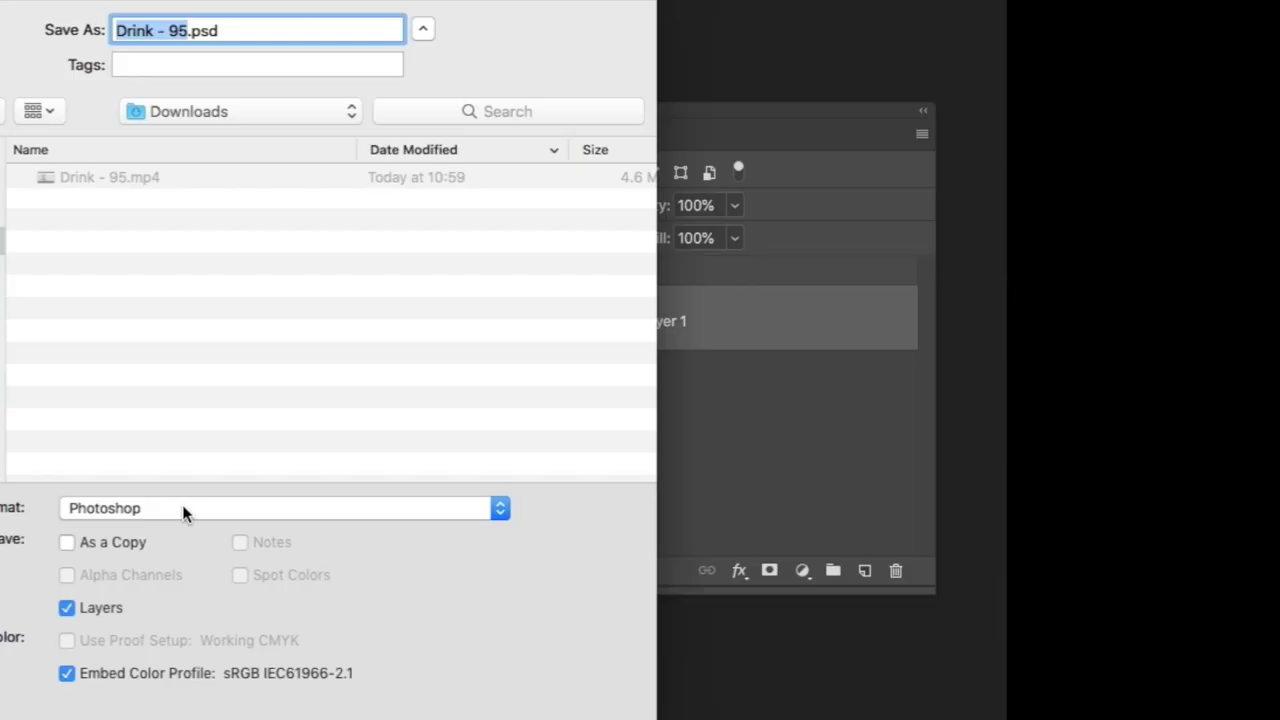
pyautogui.click(780, 343)
pyautogui.click(125, 645)
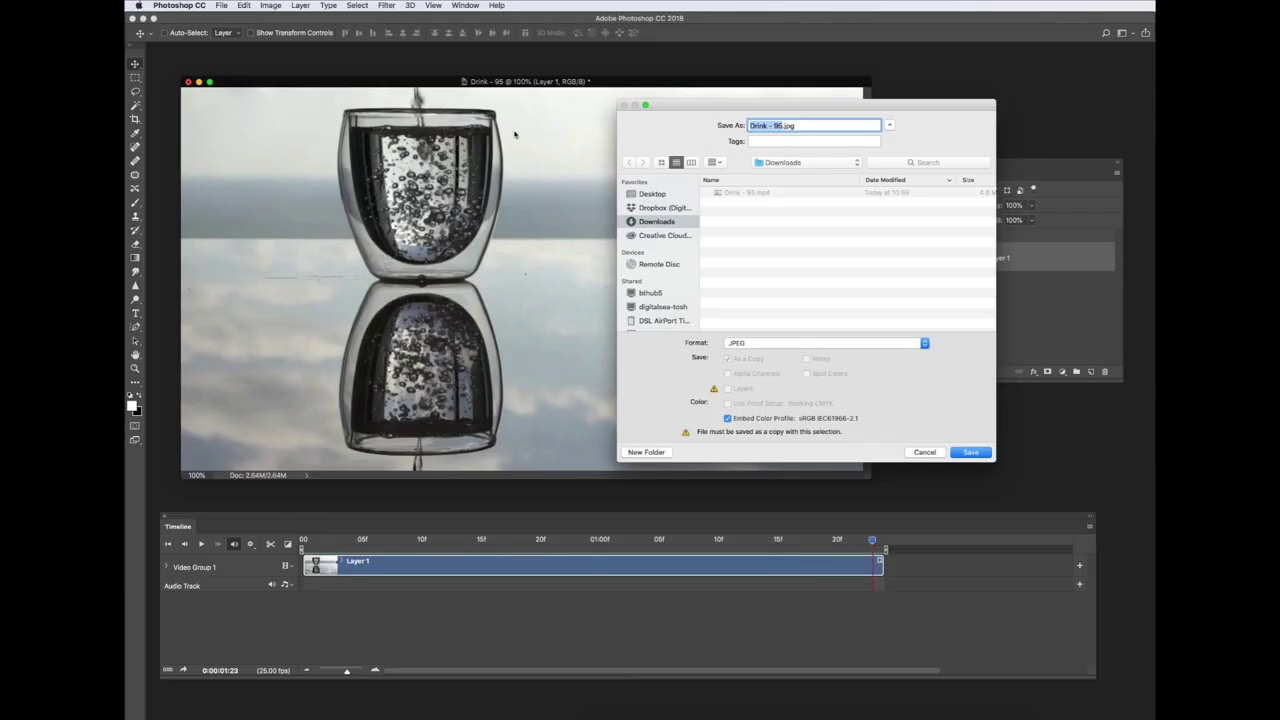
pyautogui.click(924, 453)
# - Save the frame at 0:00:01:23 as a JPEG copy named Drink - 95.jpg in Downloads, at Maximum quality with Baseline ("Standard") format
pyautogui.moveTo(871, 539)
pyautogui.mouseDown()
pyautogui.moveTo(442, 504)
pyautogui.moveTo(349, 509)
pyautogui.moveTo(300, 532)
pyautogui.moveTo(910, 547)
pyautogui.moveTo(850, 543)
pyautogui.moveTo(872, 543)
pyautogui.mouseUp()
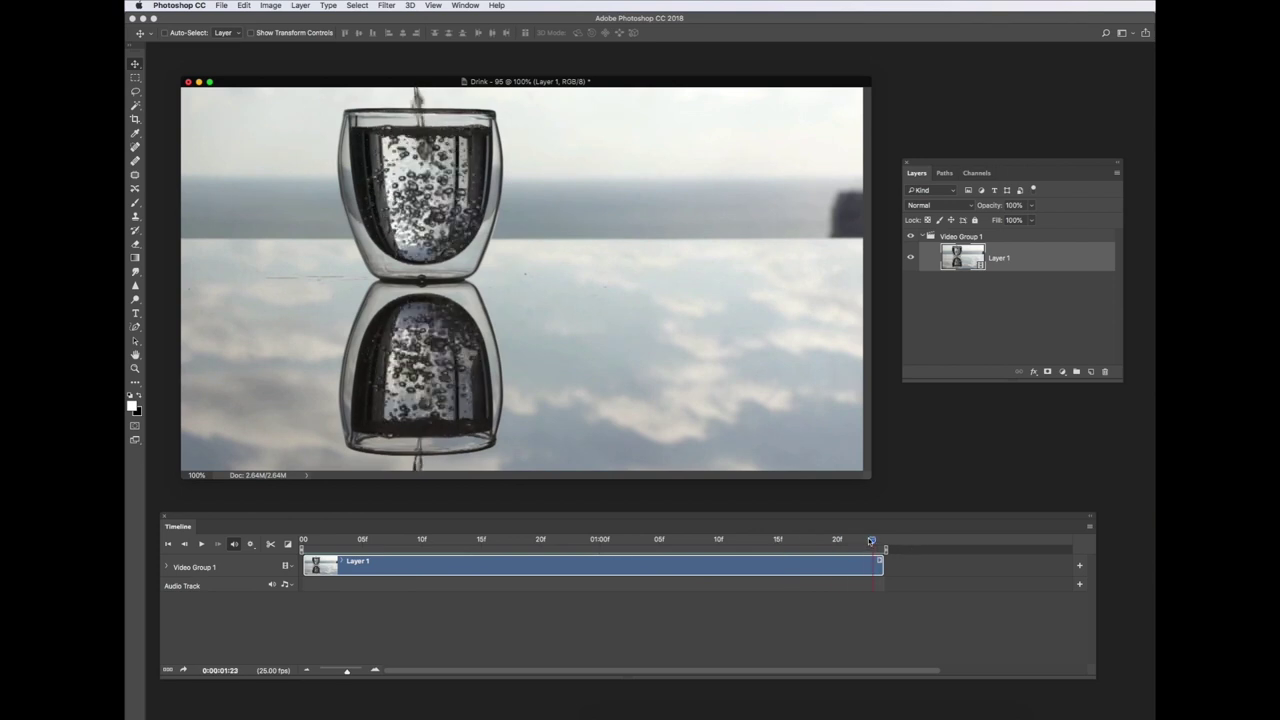
pyautogui.click(222, 5)
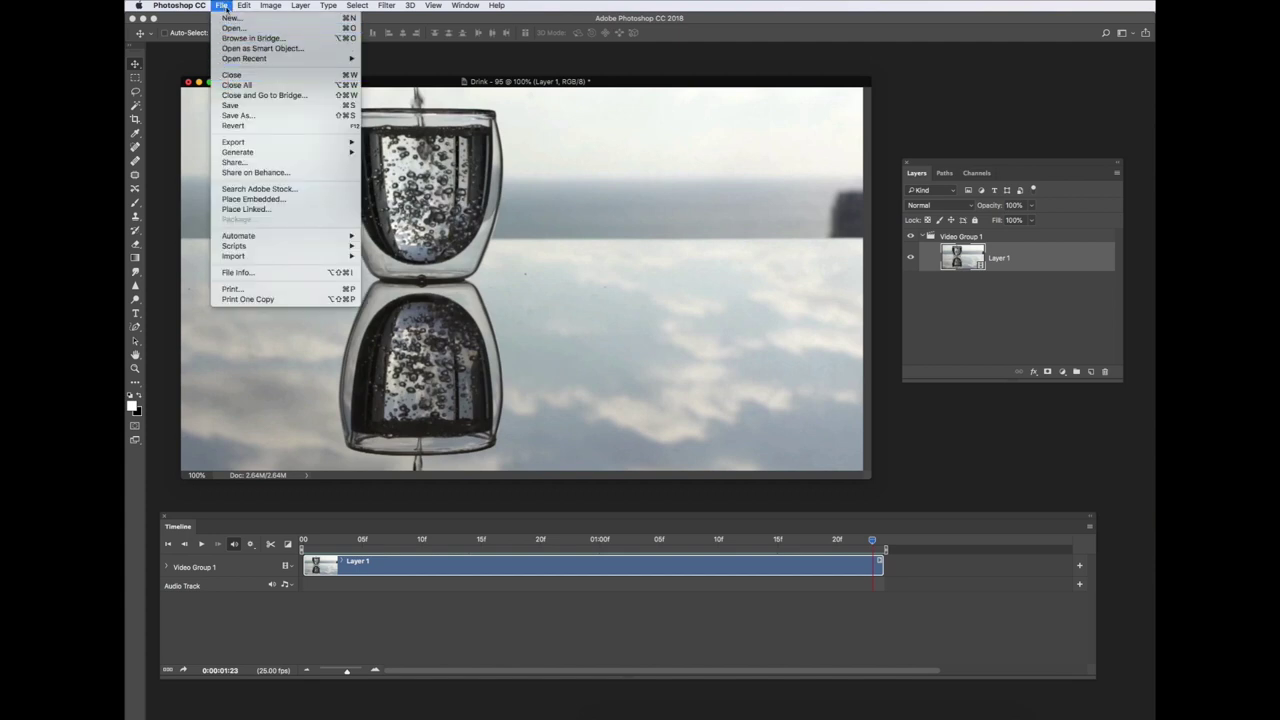
pyautogui.click(245, 117)
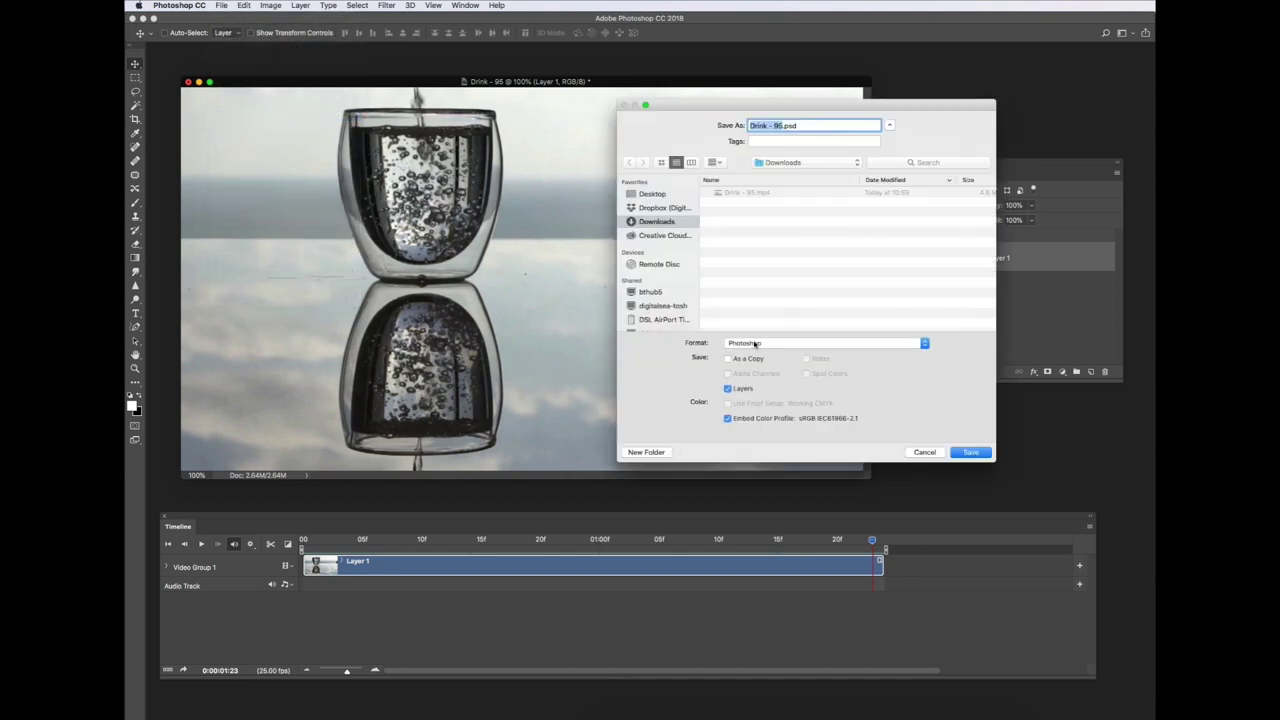
pyautogui.click(755, 343)
pyautogui.click(756, 406)
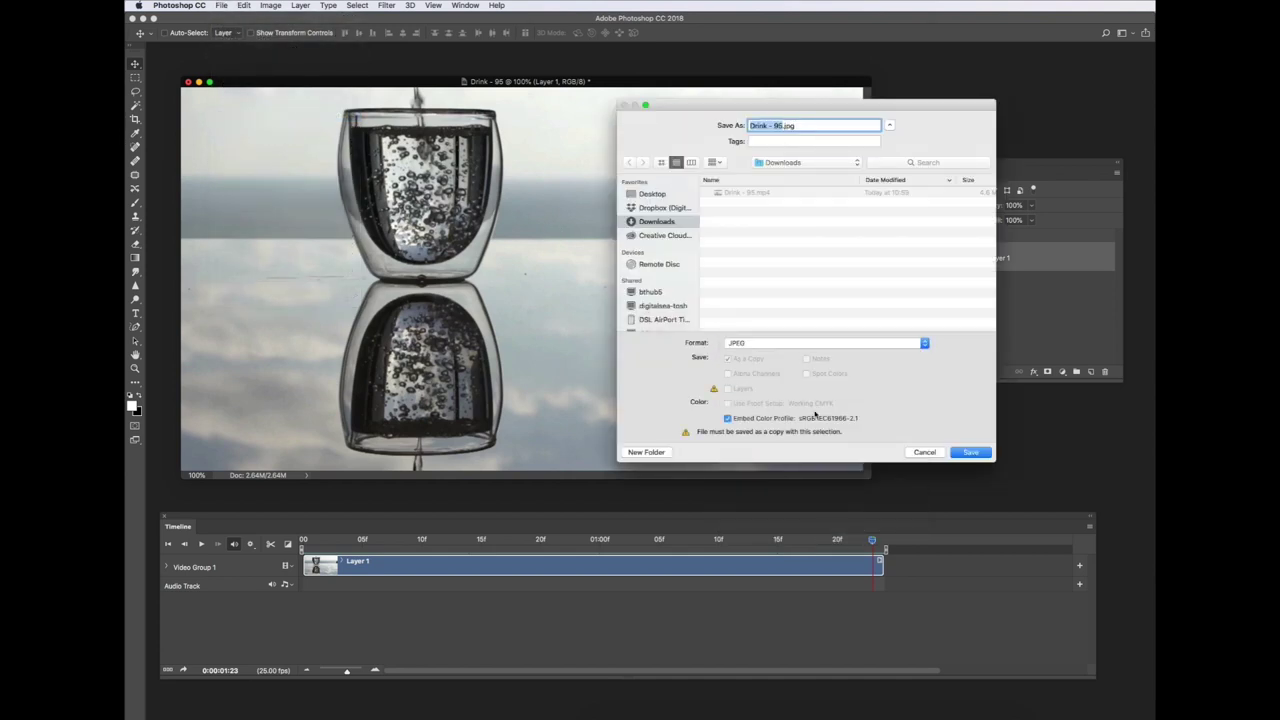
pyautogui.click(965, 452)
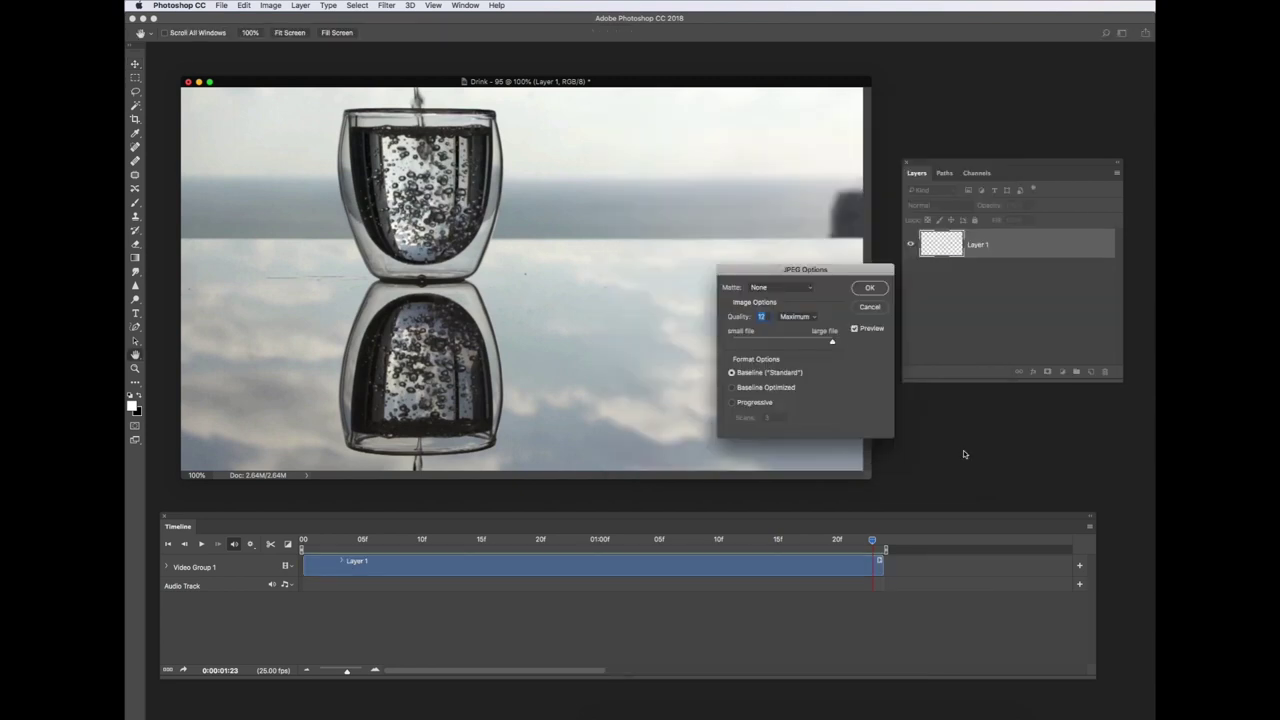
pyautogui.click(869, 288)
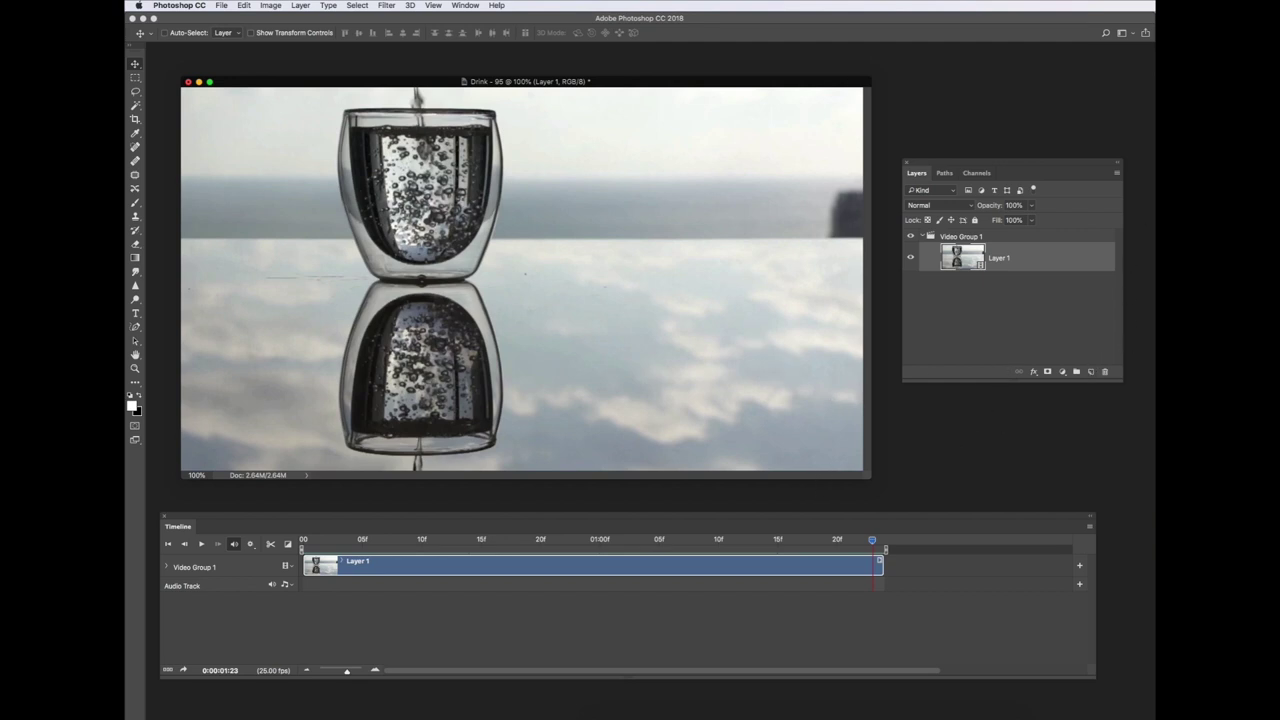
# - Open the saved Drink - 95.jpg and move its window so that the video document behind it is partly uncovered
pyautogui.moveTo(1059, 427); pyautogui.dragTo(985, 427)
pyautogui.moveTo(476, 62); pyautogui.dragTo(572, 58)
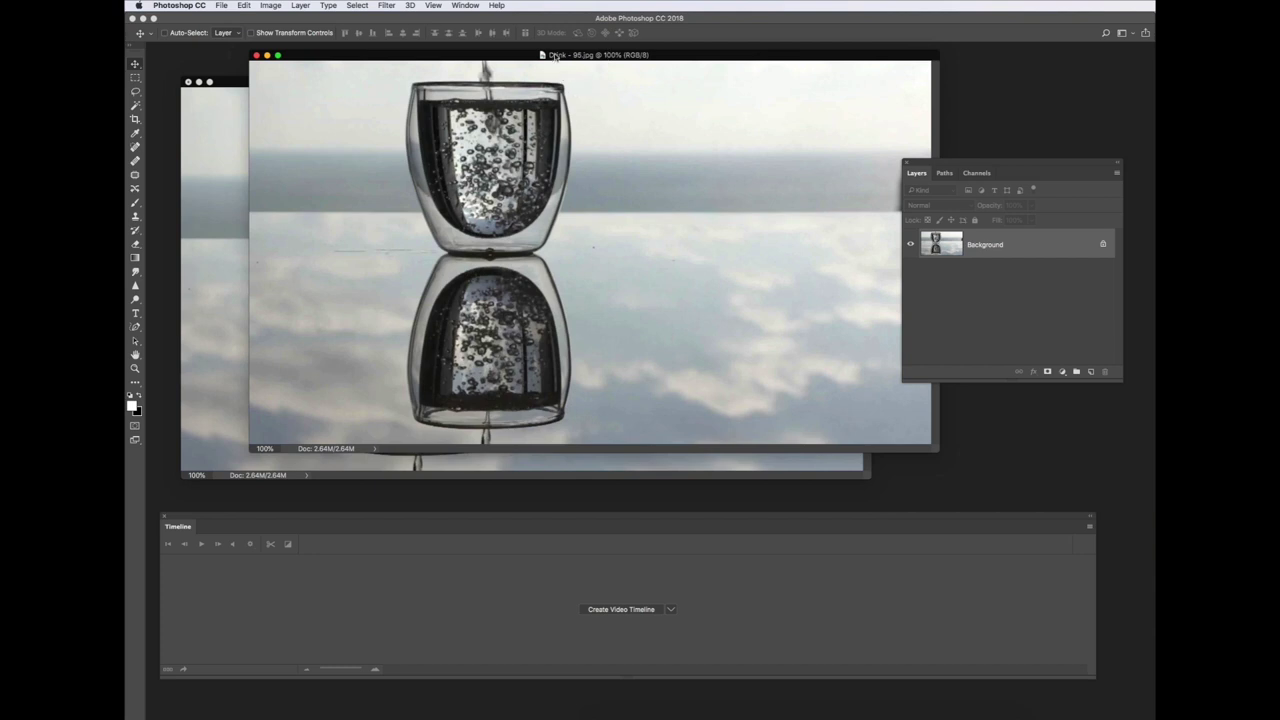
pyautogui.moveTo(578, 58); pyautogui.dragTo(716, 111)
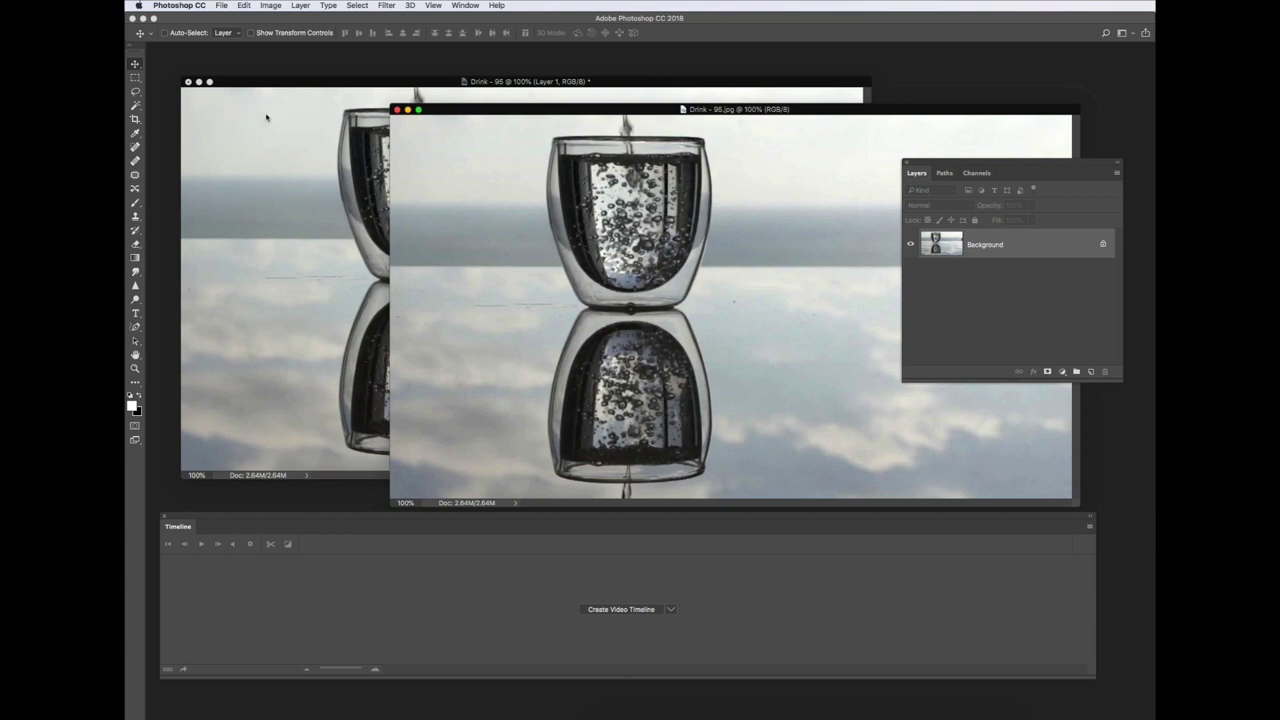
# - Select the entire canvas of Drink - 95.jpg and copy it
pyautogui.moveTo(478, 110); pyautogui.dragTo(437, 72)
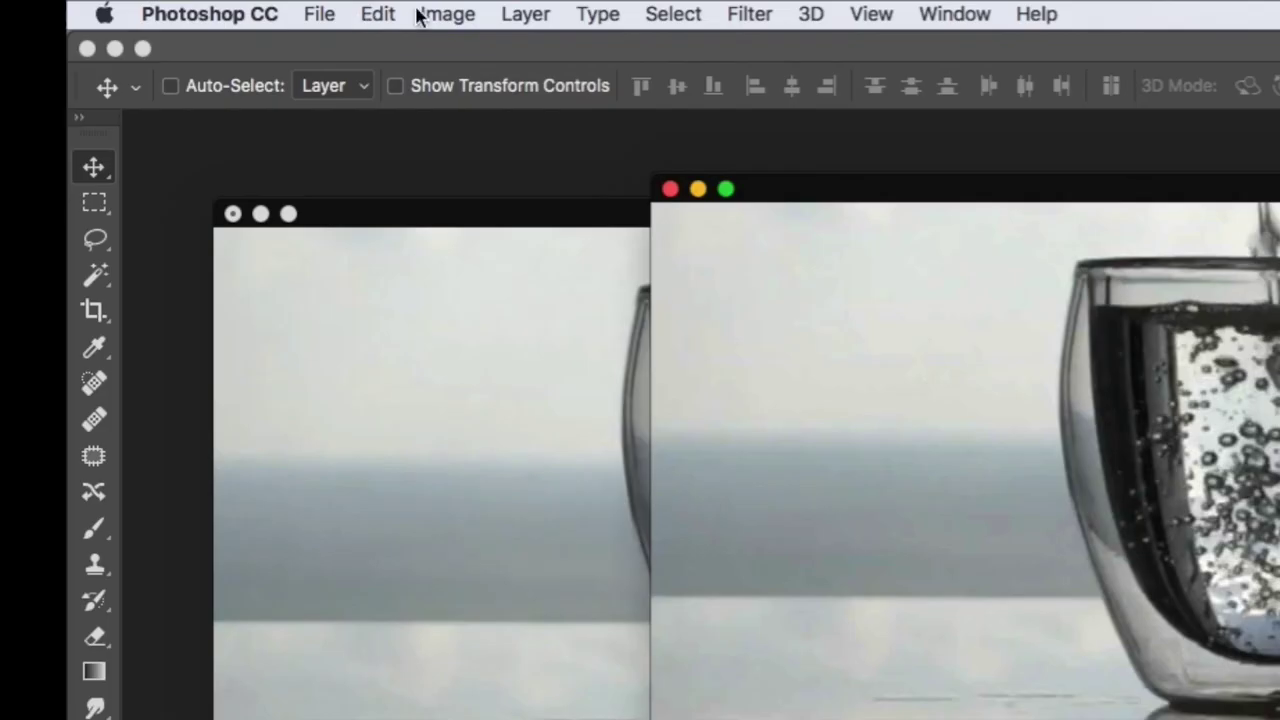
pyautogui.click(657, 14)
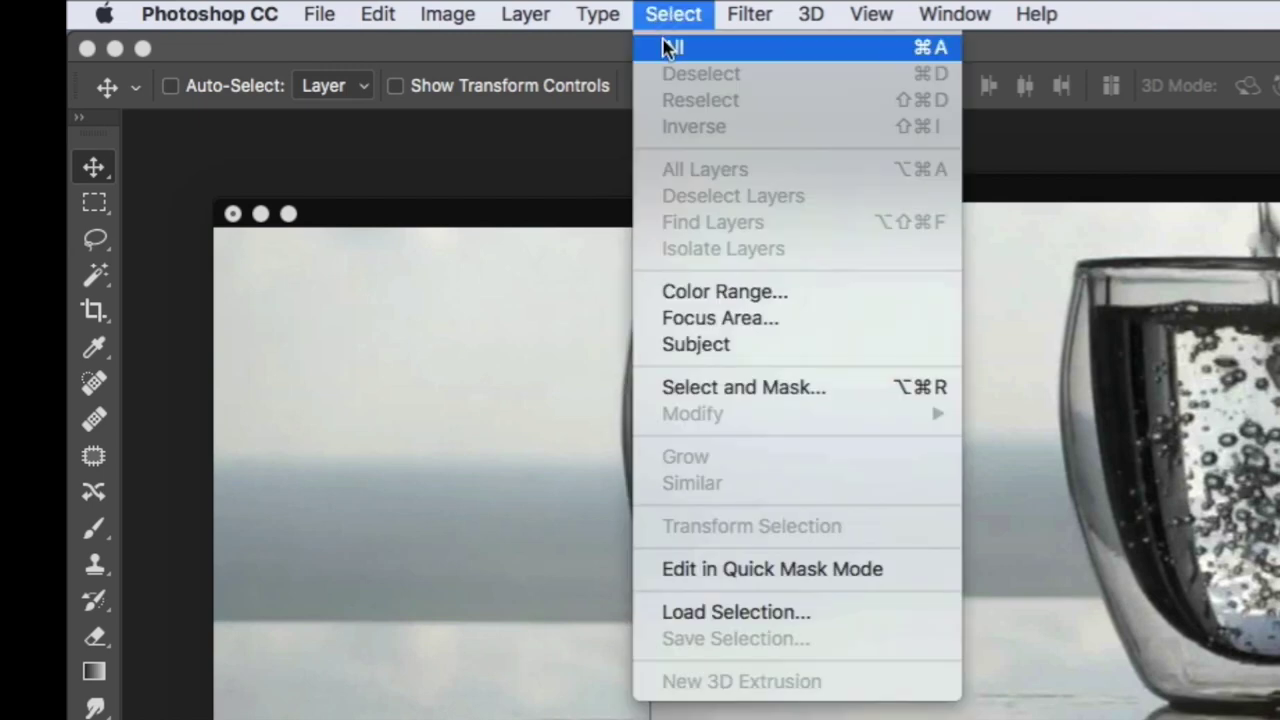
pyautogui.click(668, 46)
pyautogui.click(378, 14)
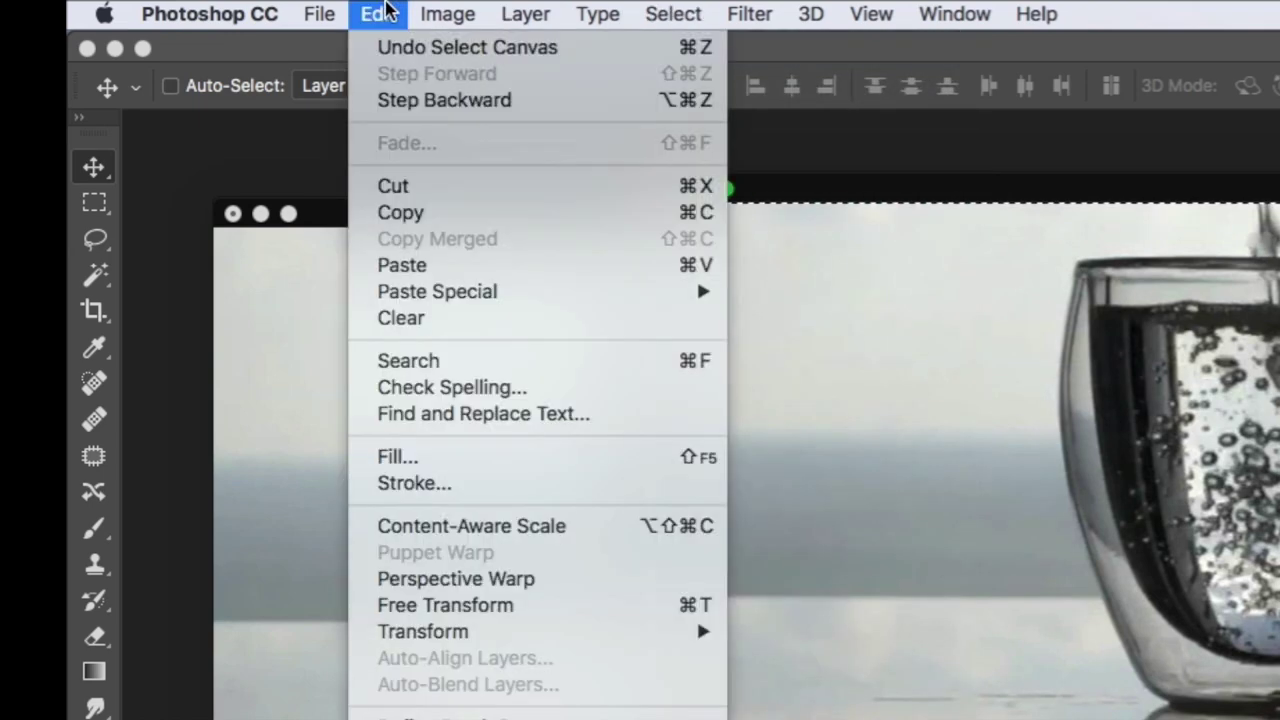
pyautogui.click(398, 213)
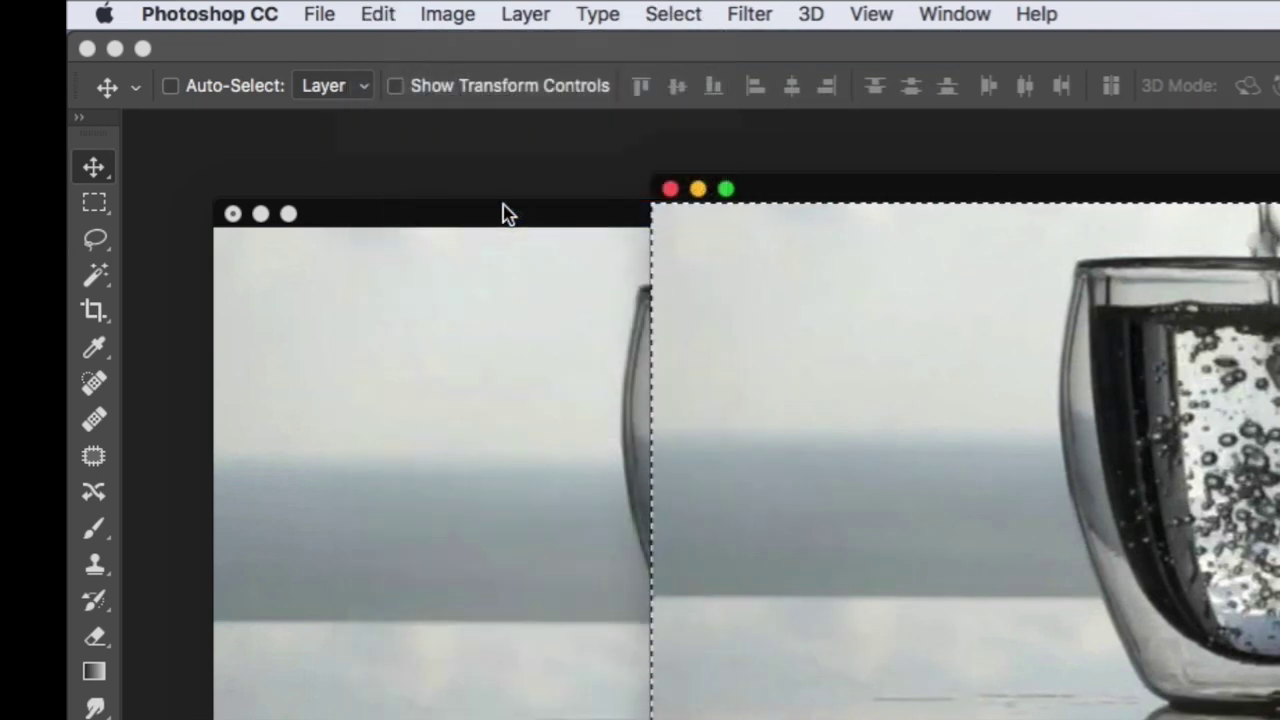
# - Minimize the Drink - 95.jpg window and paste the copied still into the video document as a new layer
pyautogui.click(697, 191)
pyautogui.moveTo(660, 222); pyautogui.dragTo(668, 208)
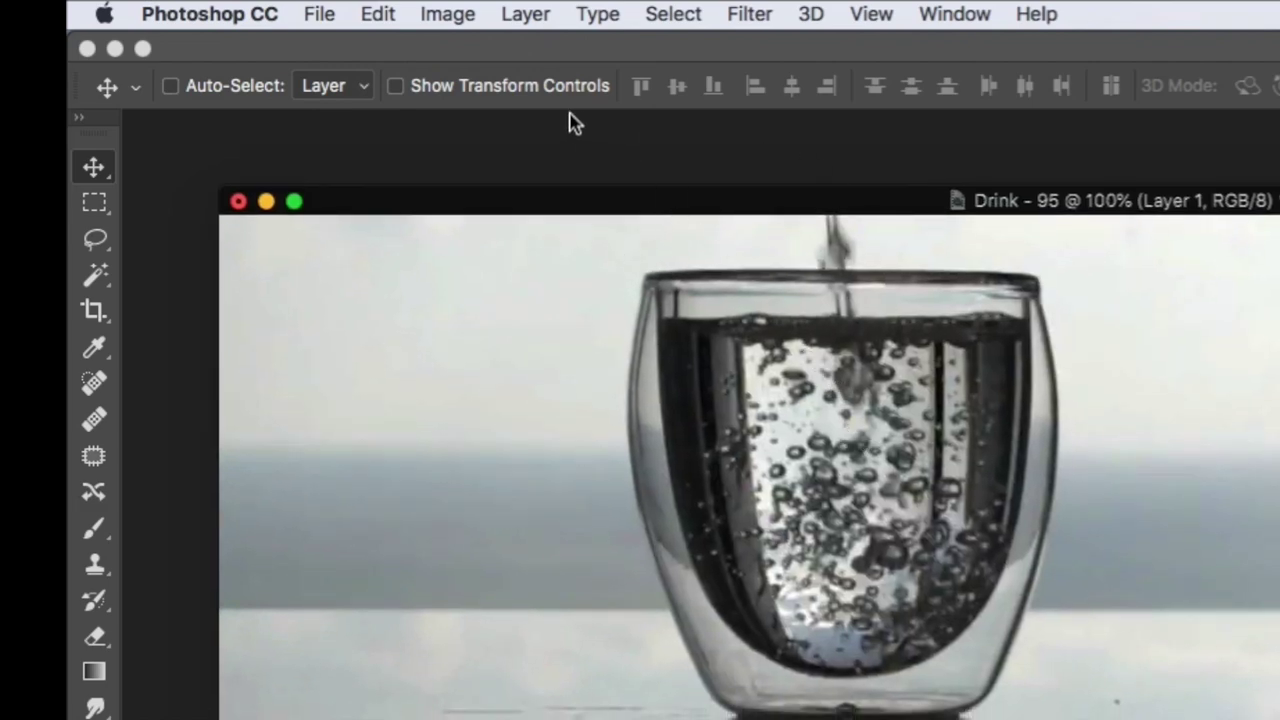
pyautogui.click(388, 16)
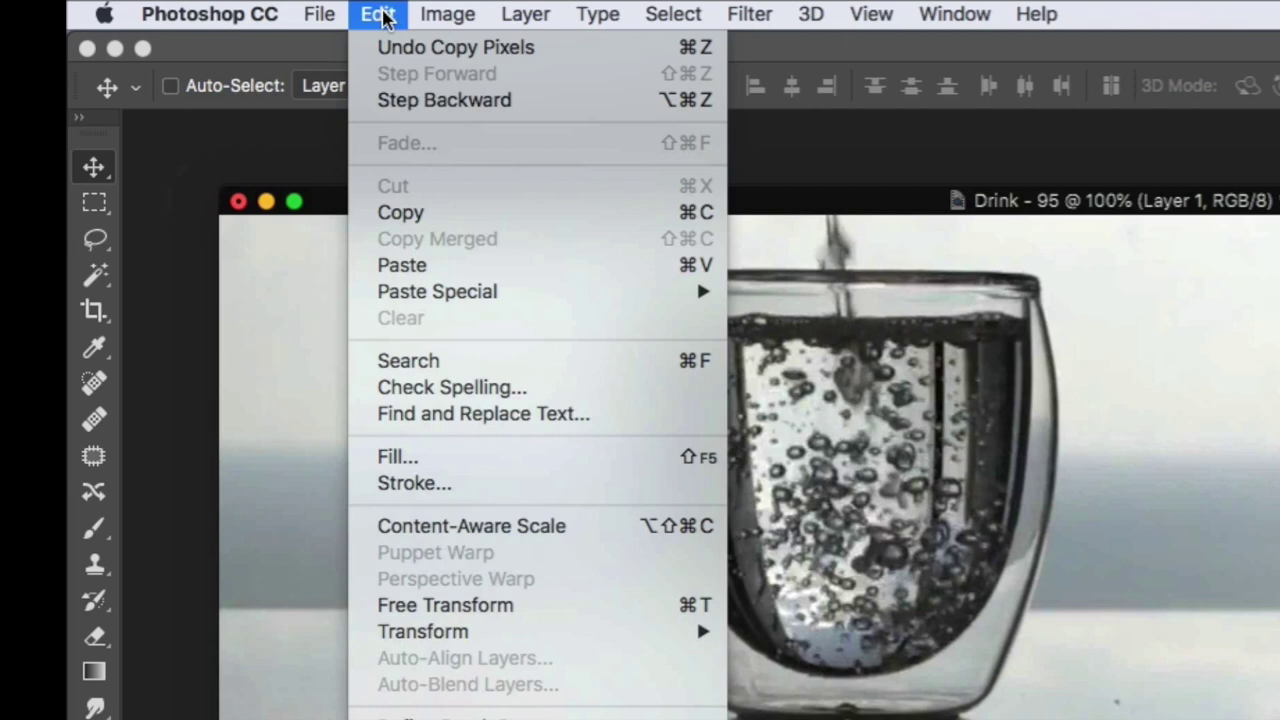
pyautogui.click(396, 265)
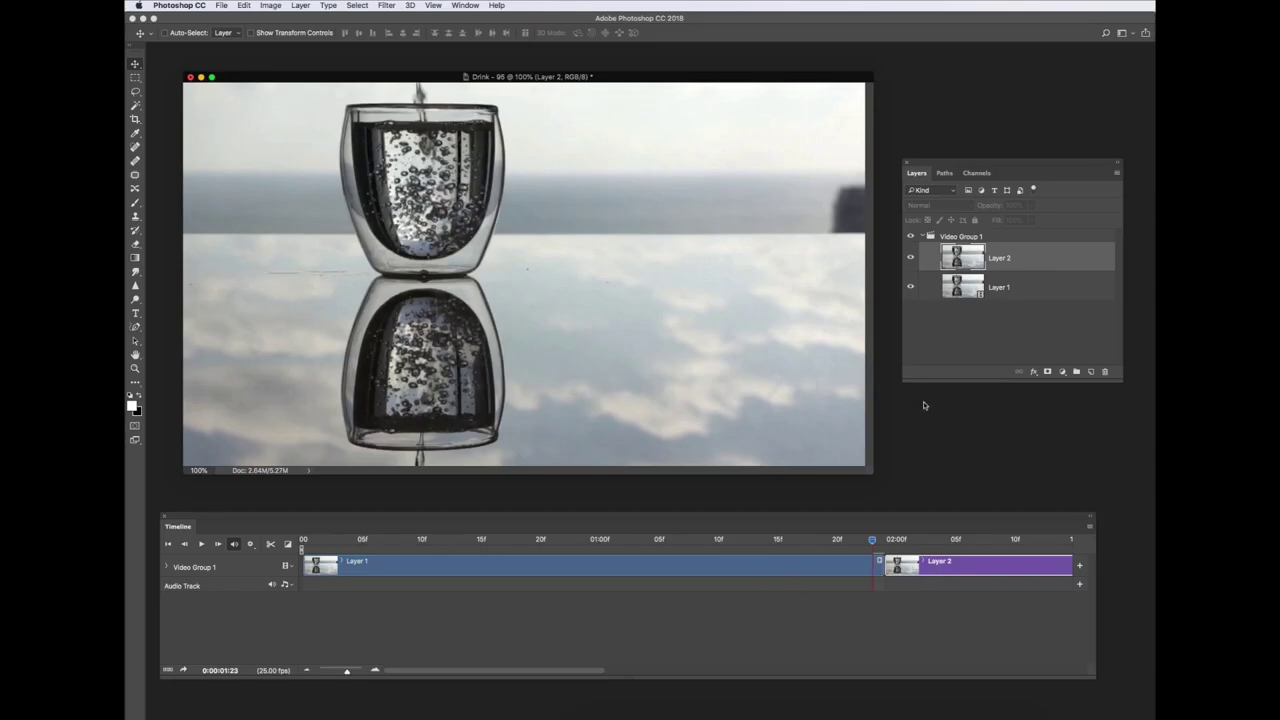
# - Rename the pasted still layer "photo" and the video clip layer "video"
pyautogui.moveTo(1034, 179); pyautogui.dragTo(738, 179)
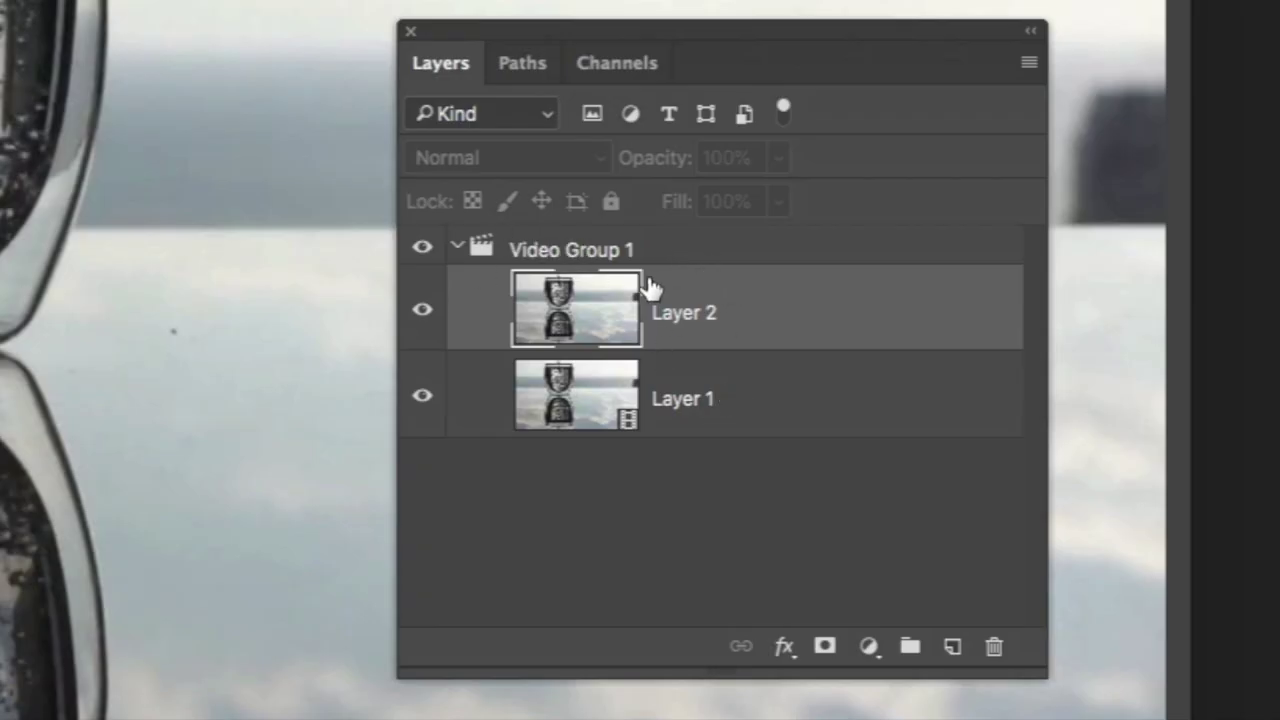
pyautogui.click(626, 418)
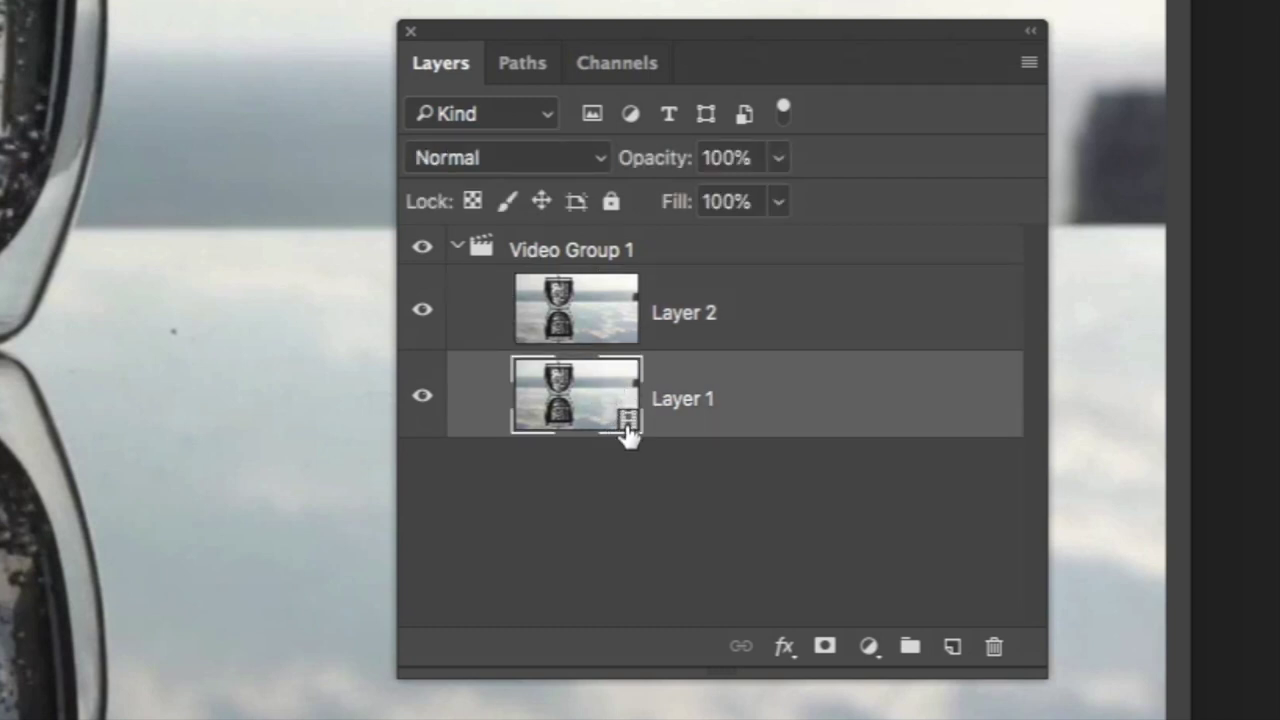
pyautogui.click(760, 314)
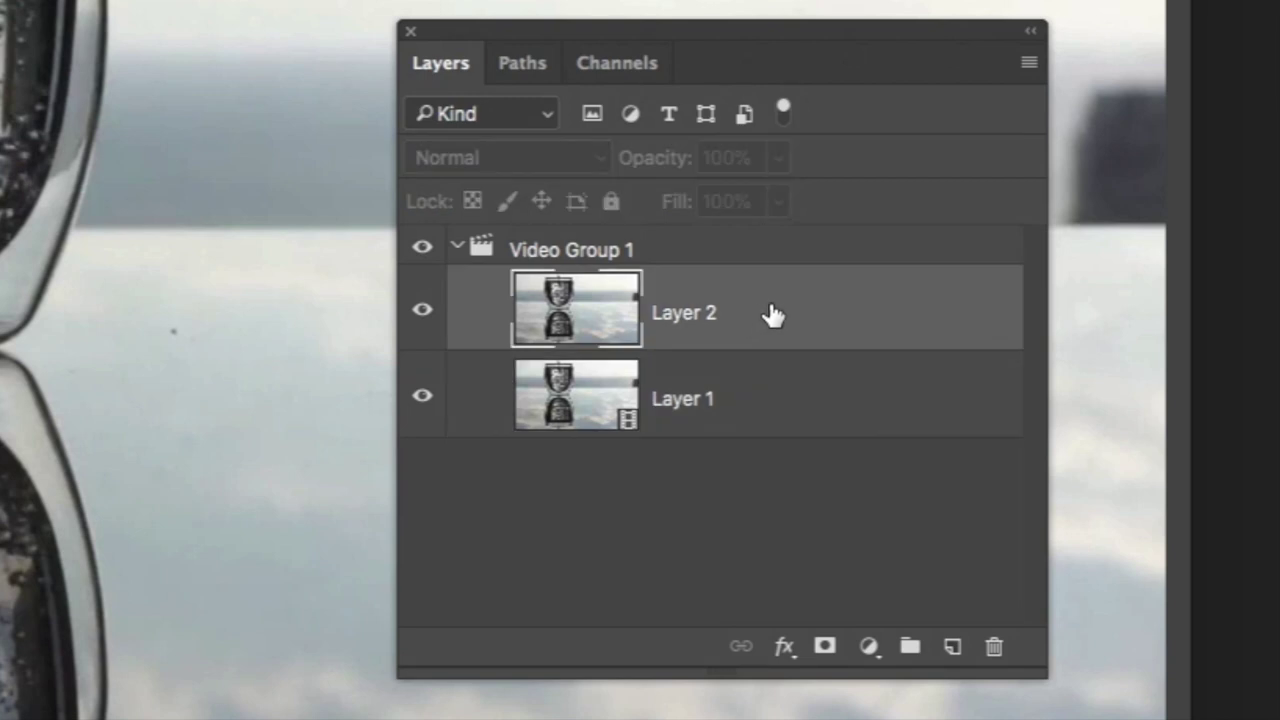
pyautogui.doubleClick(697, 312)
pyautogui.write('photo')
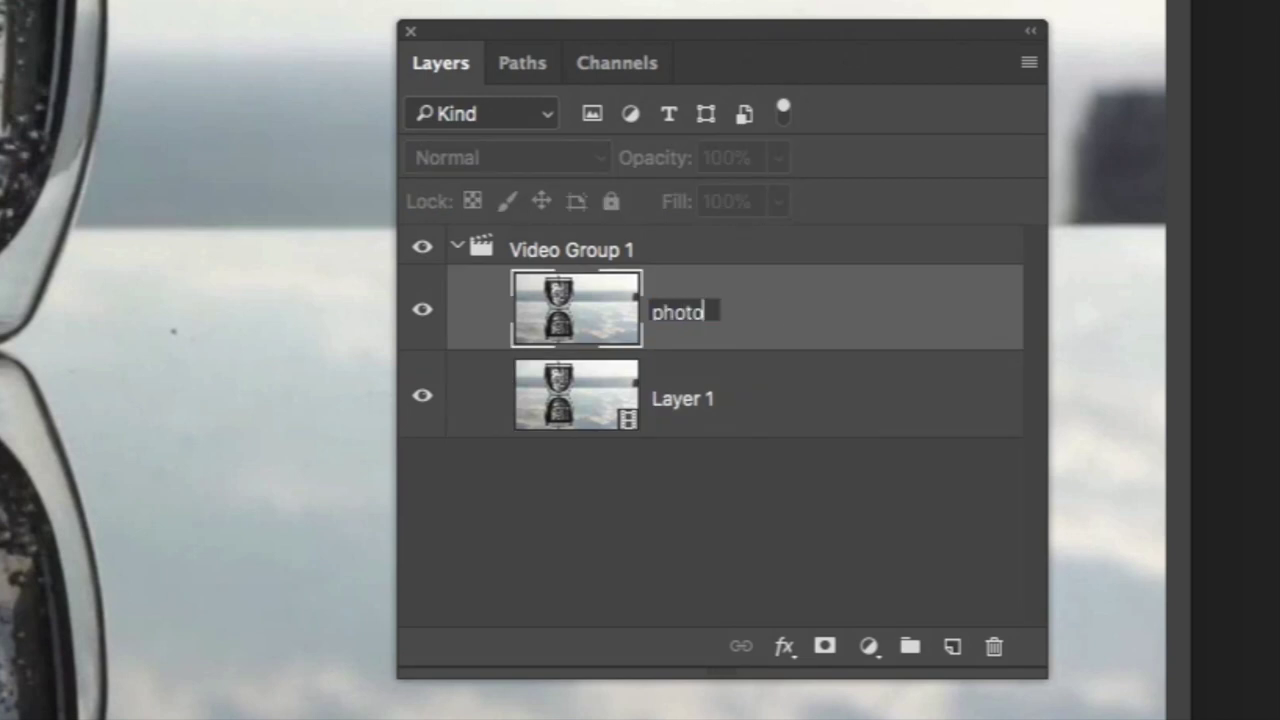
pyautogui.press('Return')
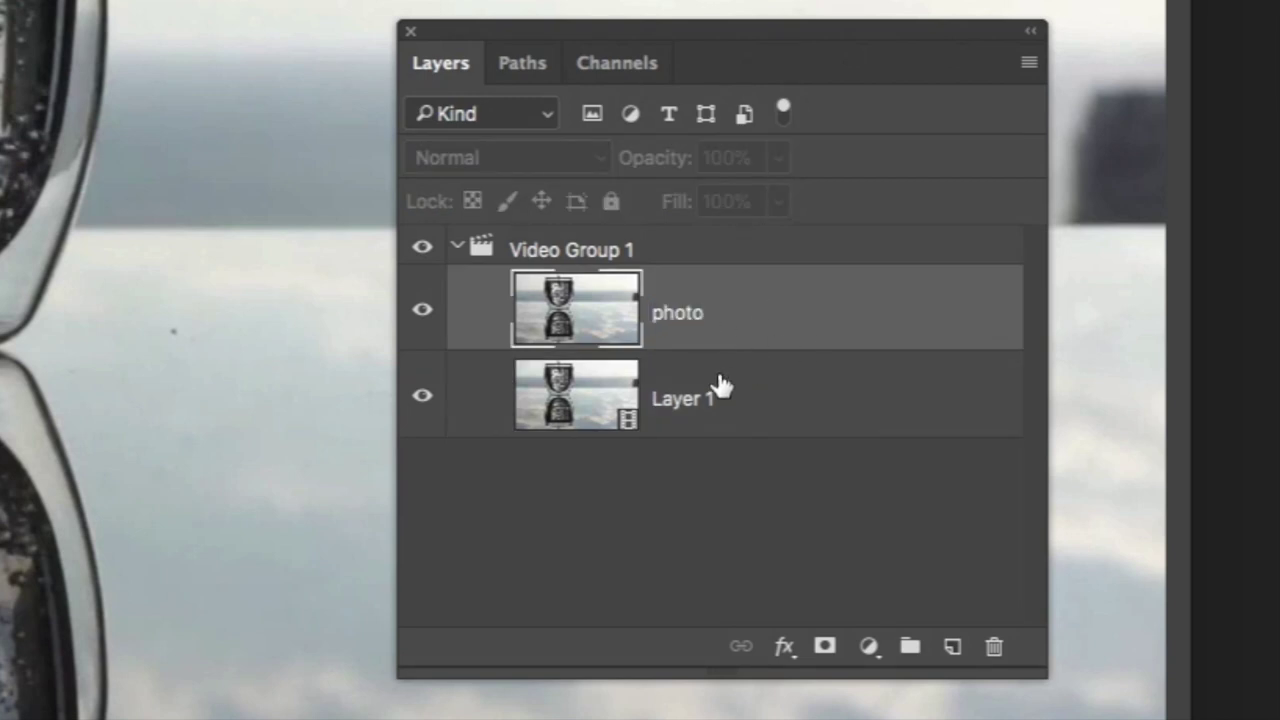
pyautogui.doubleClick(691, 399)
pyautogui.write('video')
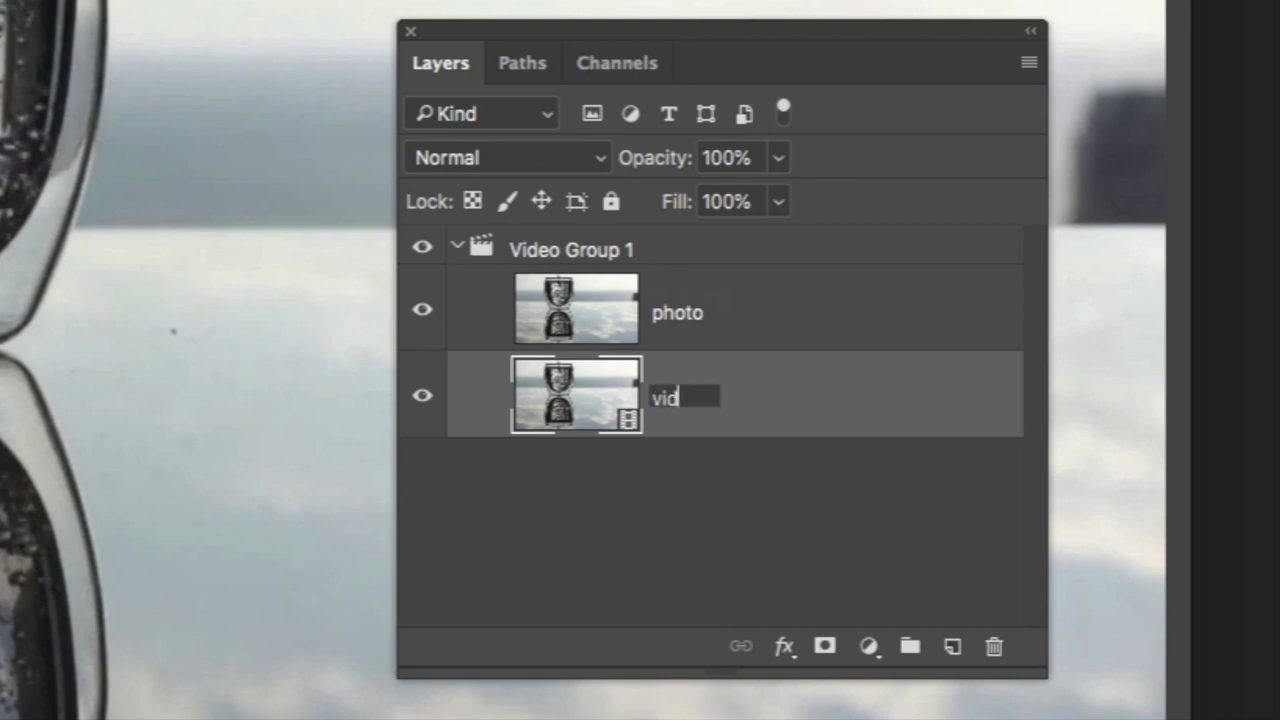
pyautogui.press('Return')
# - Move the photo layer out of Video Group 1 so that it sits above the group
pyautogui.click(762, 330)
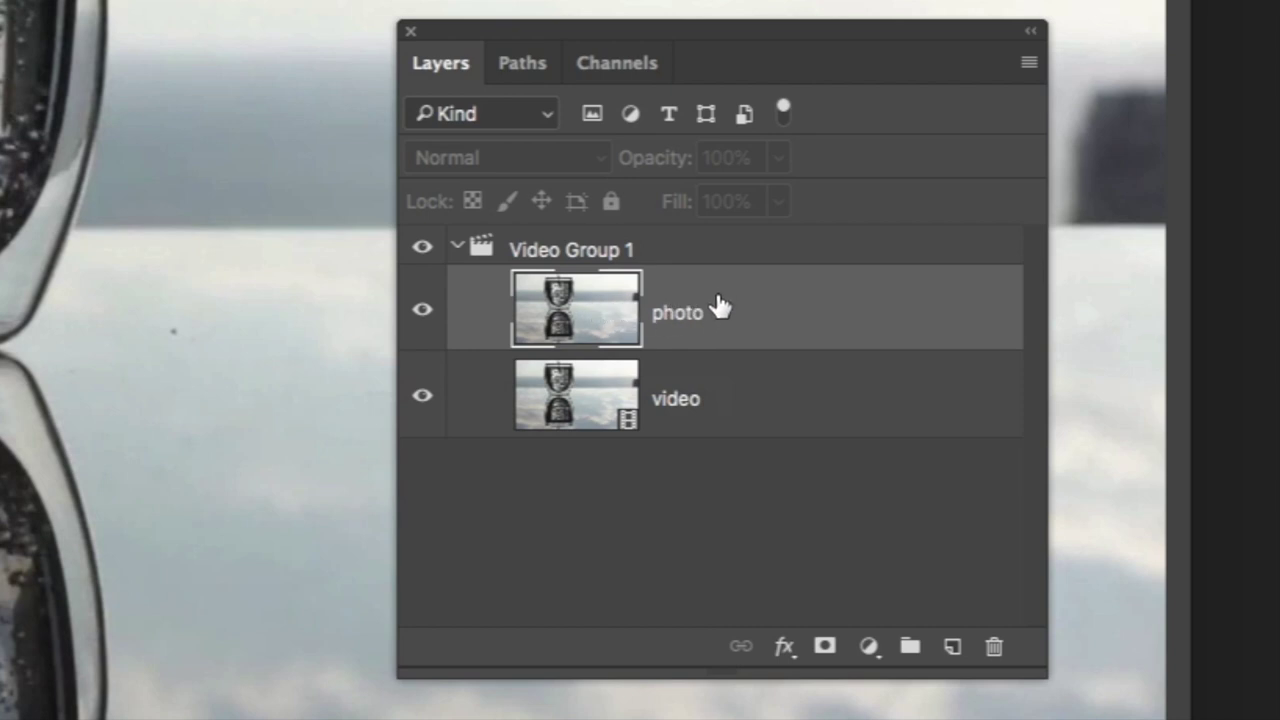
pyautogui.moveTo(720, 300); pyautogui.dragTo(720, 237)
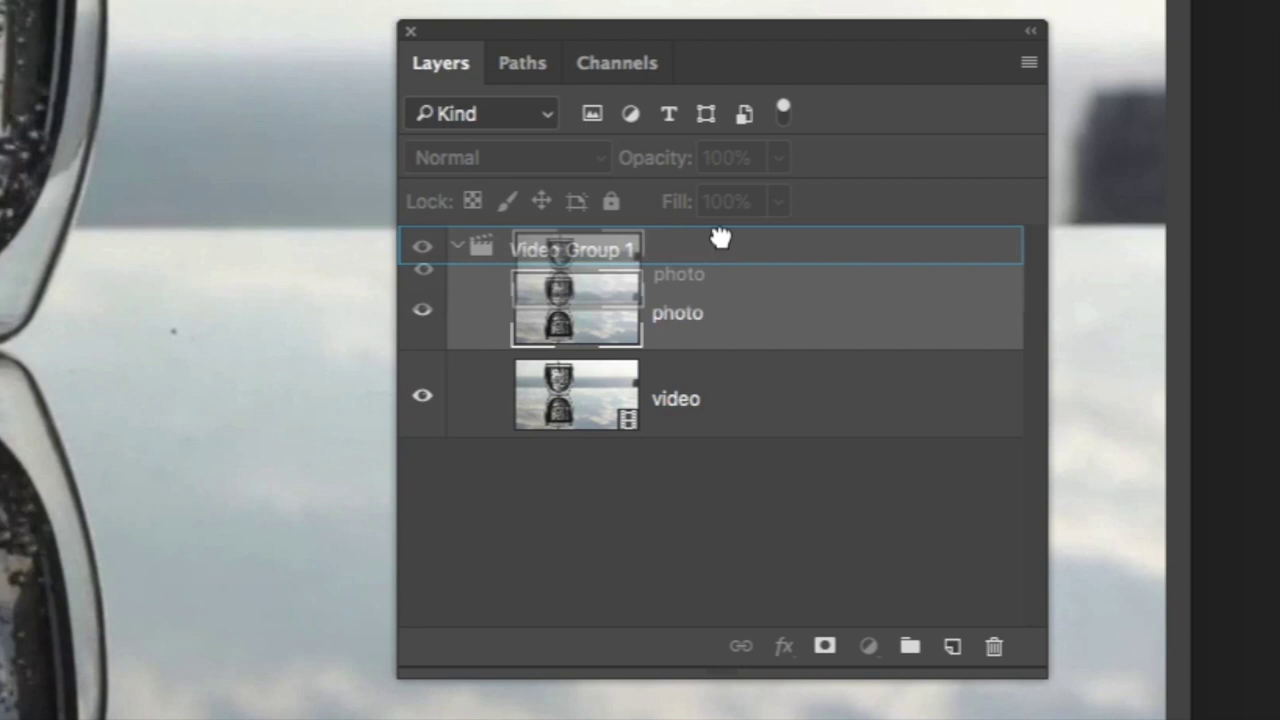
pyautogui.moveTo(720, 237); pyautogui.dragTo(716, 238)
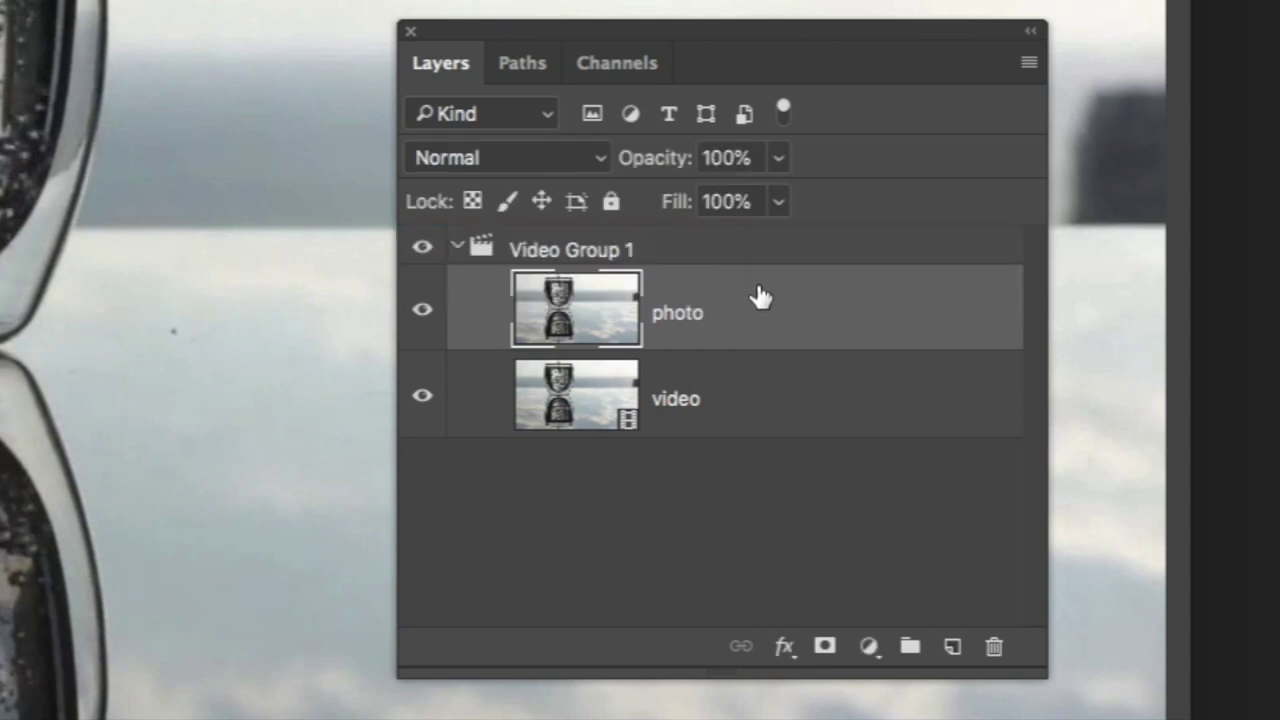
pyautogui.moveTo(755, 302); pyautogui.dragTo(749, 229)
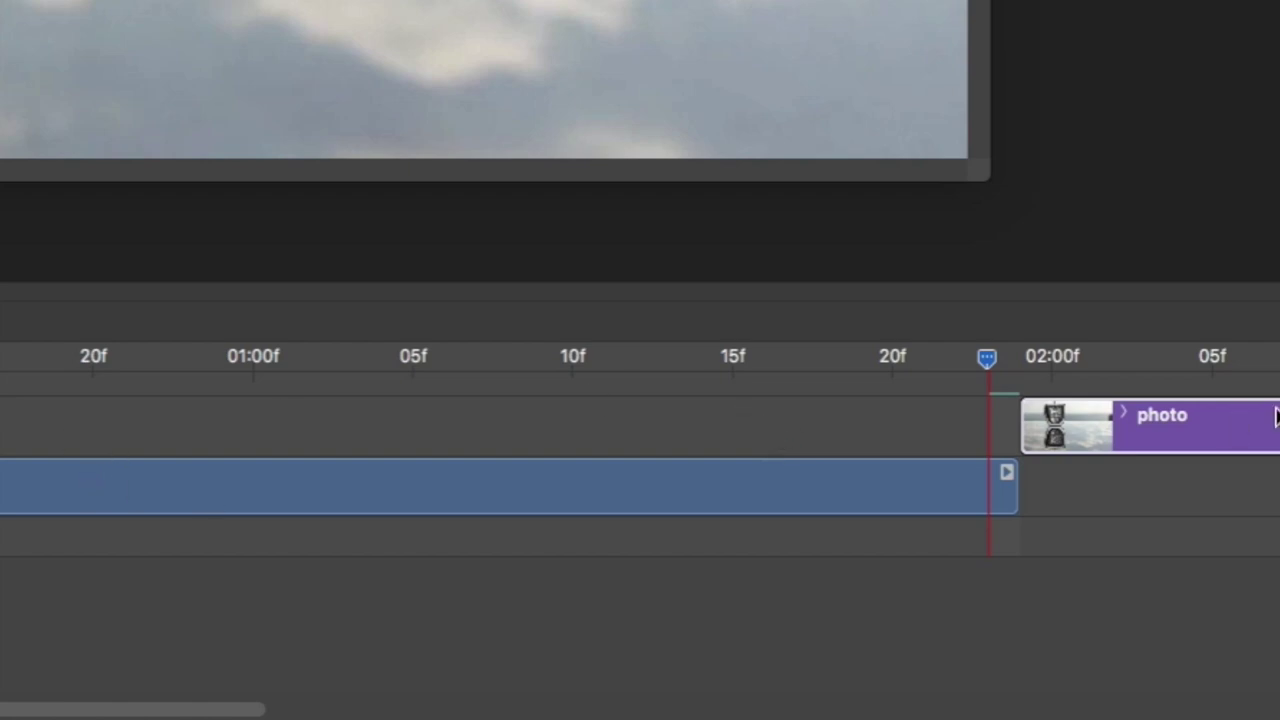
# - Move the photo clip to start at frame 0 and trim its end to match the video clip
pyautogui.moveTo(1275, 418); pyautogui.dragTo(2, 414)
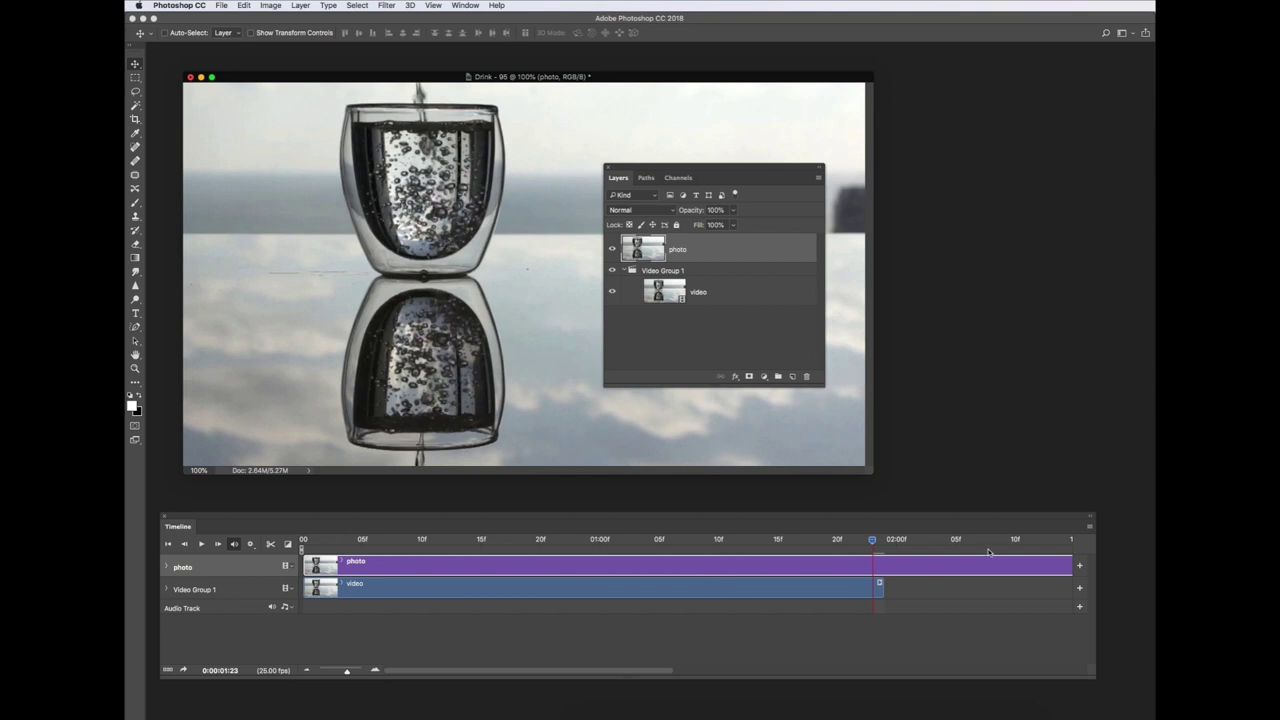
pyautogui.moveTo(346, 670); pyautogui.dragTo(338, 670)
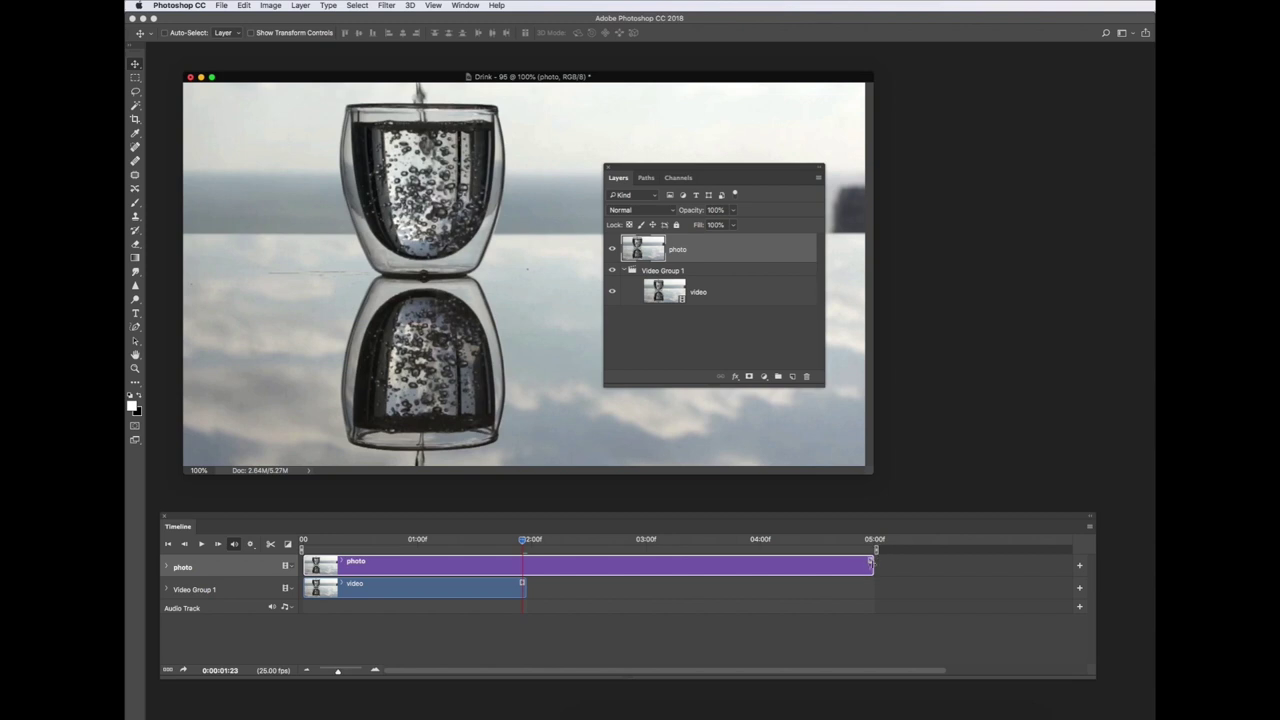
pyautogui.moveTo(870, 563); pyautogui.dragTo(768, 563)
pyautogui.moveTo(550, 565); pyautogui.dragTo(530, 565)
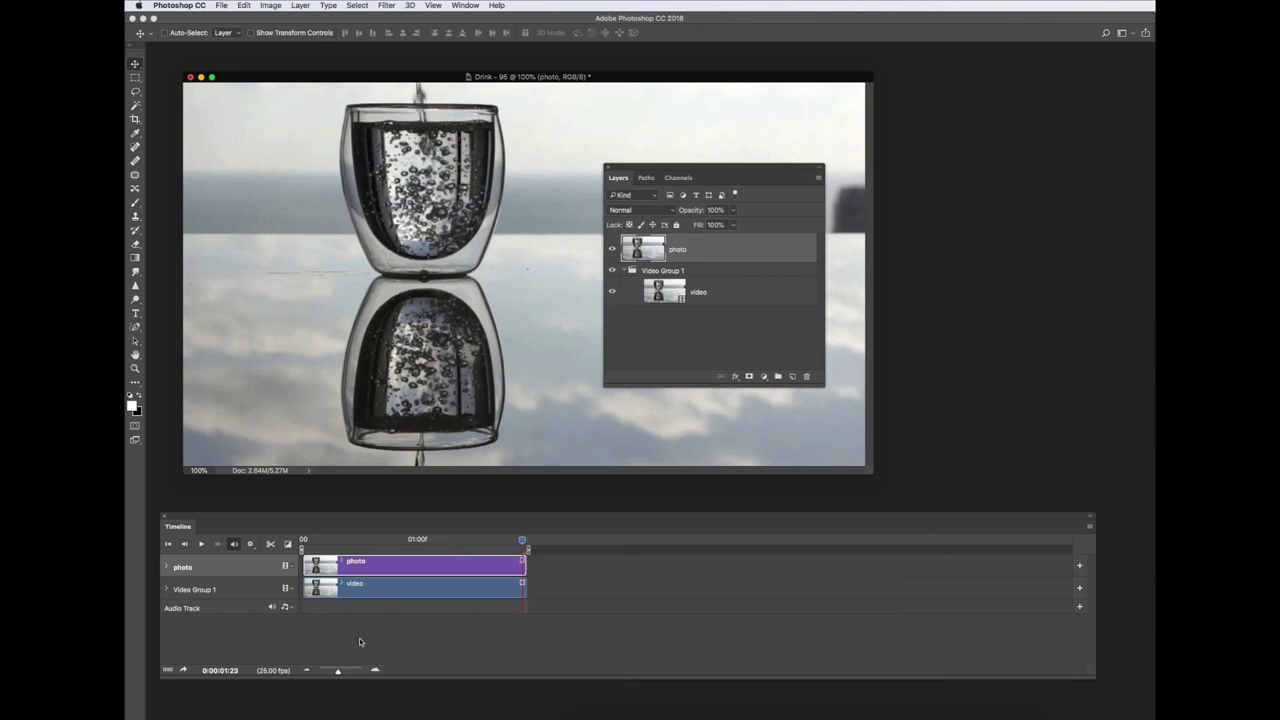
# - Return the playhead to the start of the timeline and play the aligned photo and video clips
pyautogui.moveTo(340, 670); pyautogui.dragTo(347, 670)
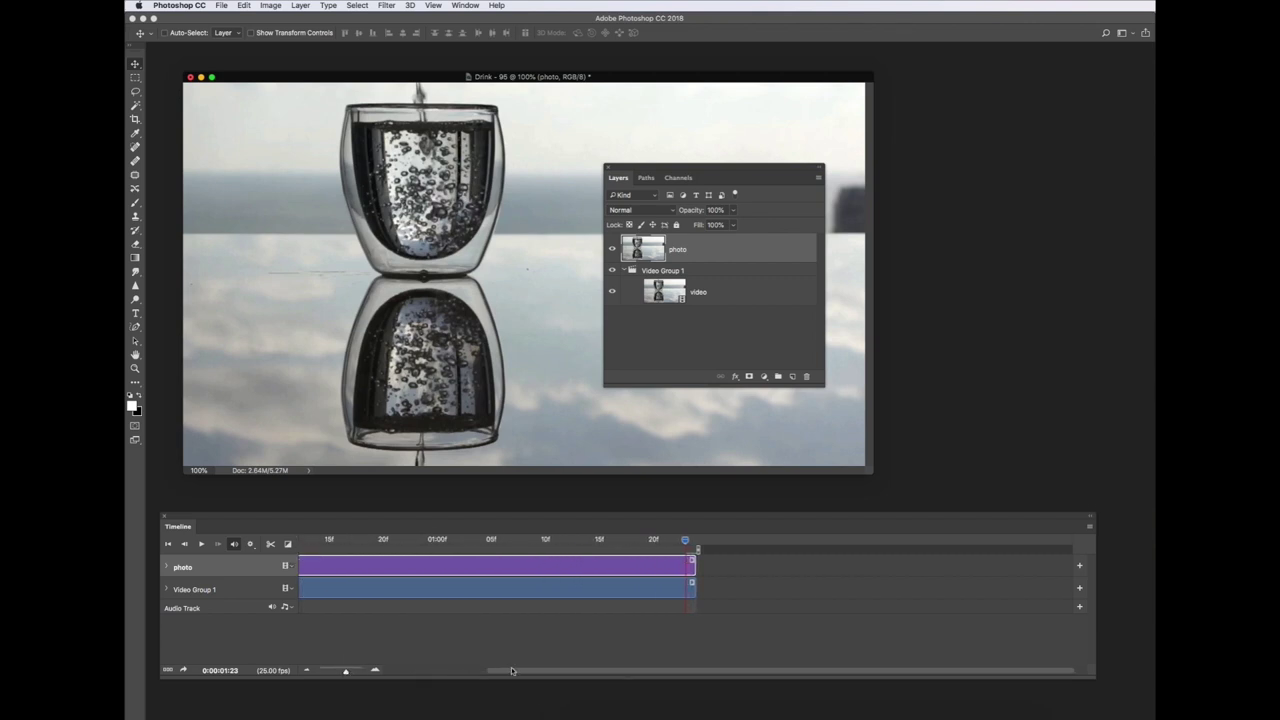
pyautogui.moveTo(511, 670); pyautogui.dragTo(395, 669)
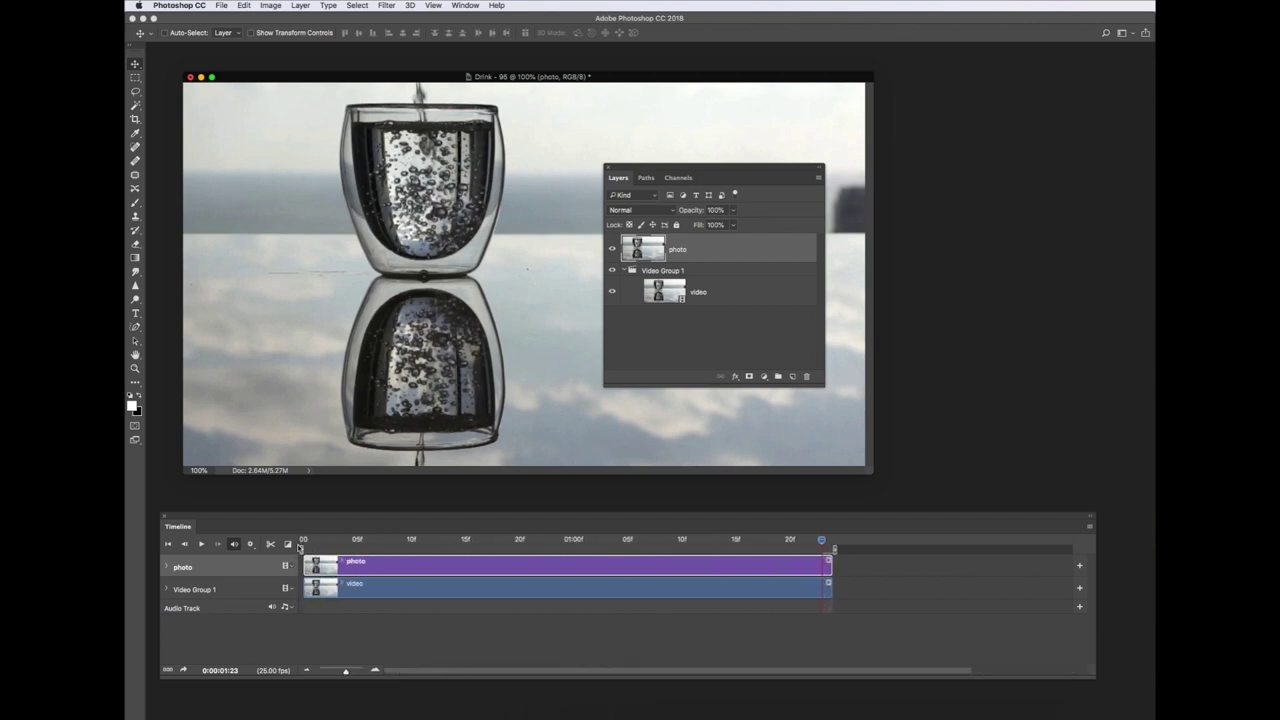
pyautogui.moveTo(821, 538); pyautogui.dragTo(303, 540)
pyautogui.press('space')
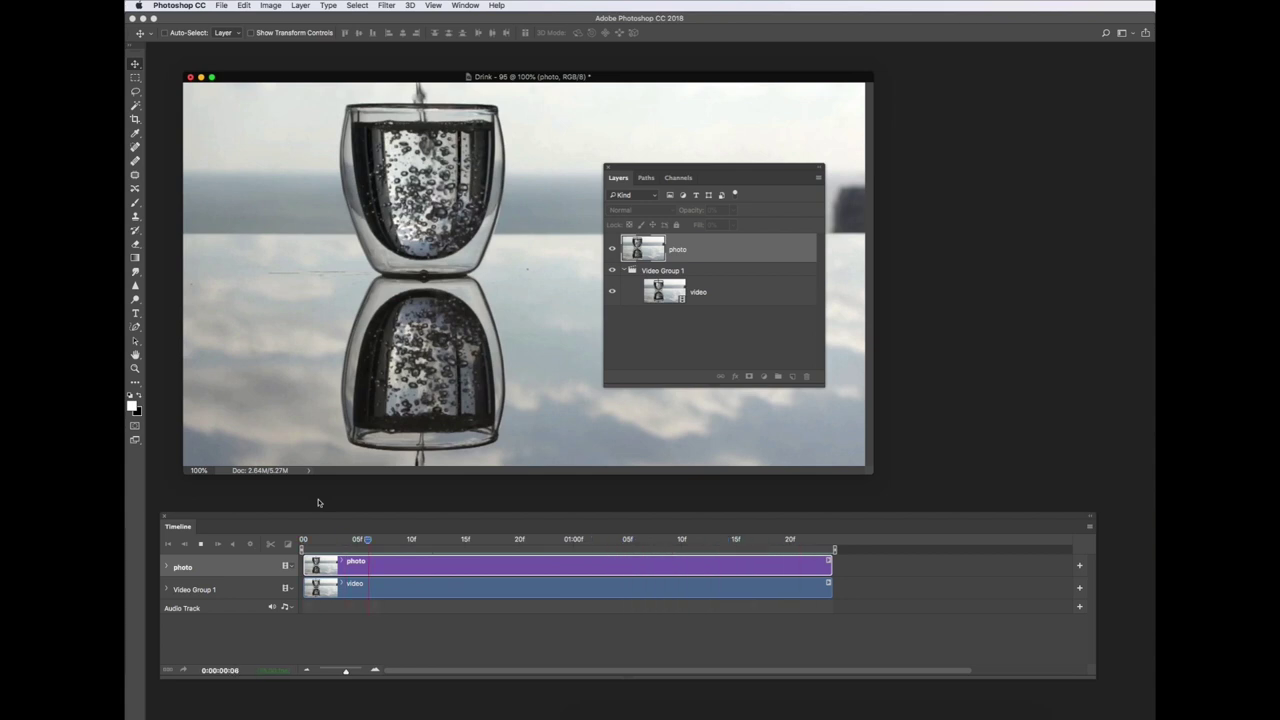
# - Stop playback and move the Layers panel and the document window apart so the whole image is uncovered
pyautogui.press('space')
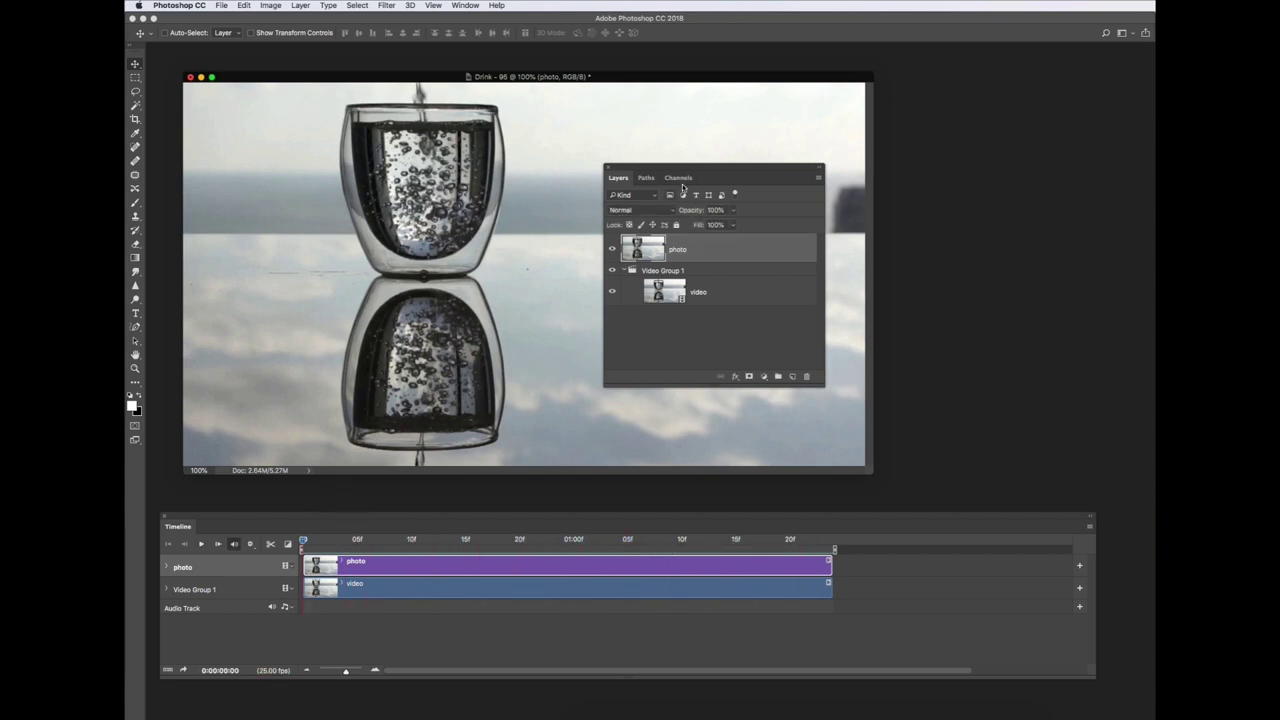
pyautogui.moveTo(693, 169); pyautogui.dragTo(995, 186)
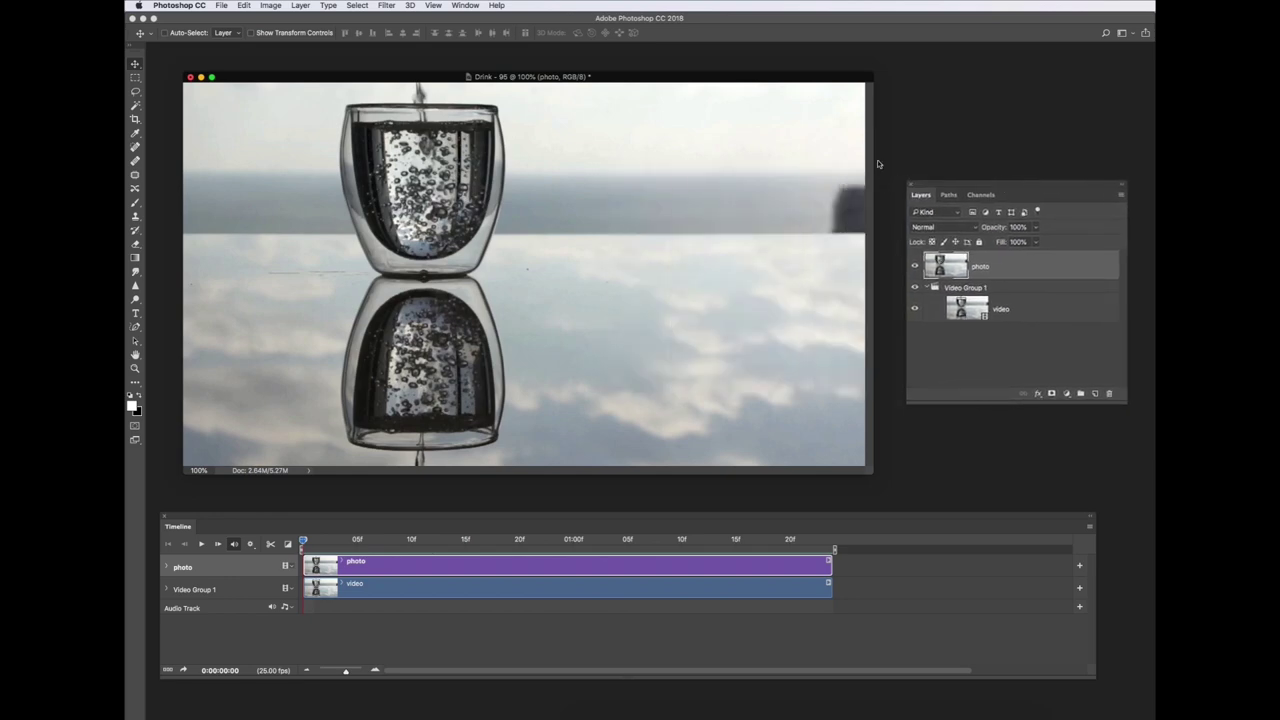
pyautogui.moveTo(757, 78); pyautogui.dragTo(785, 79)
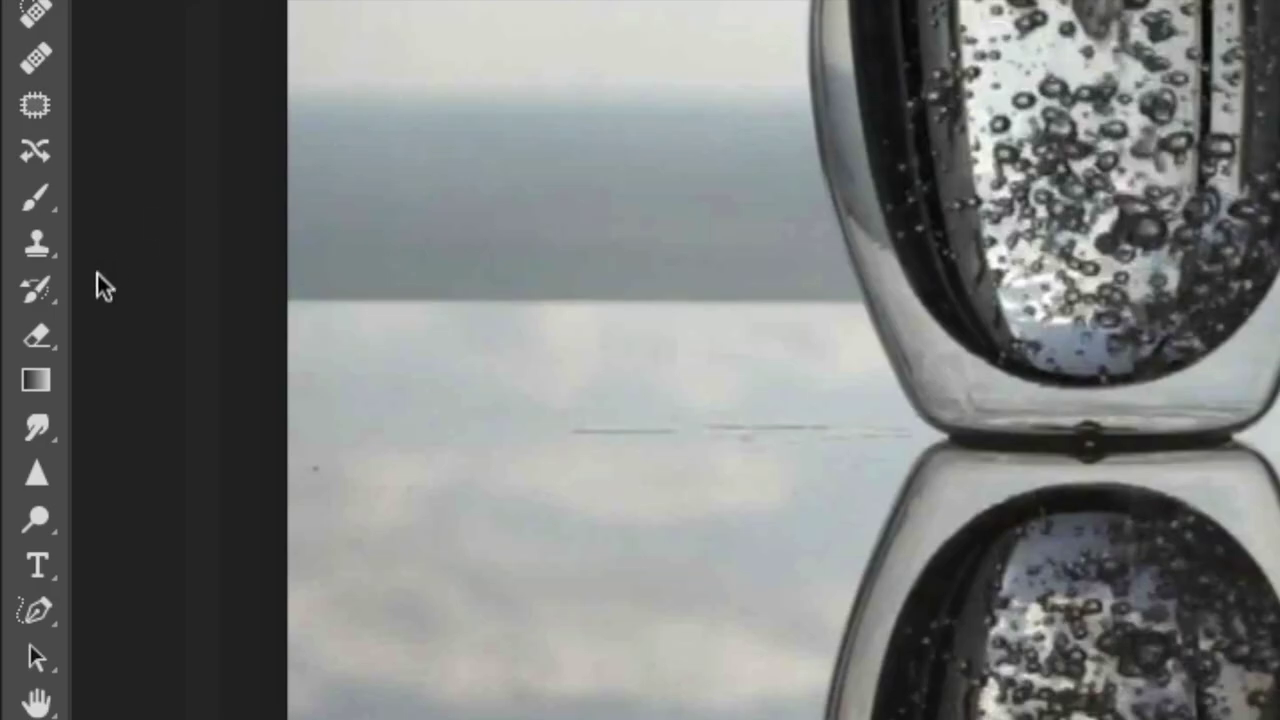
# - Choose the Eraser tool and set its brush to 33 px size and 85% hardness
pyautogui.click(39, 339)
pyautogui.rightClick(56, 332)
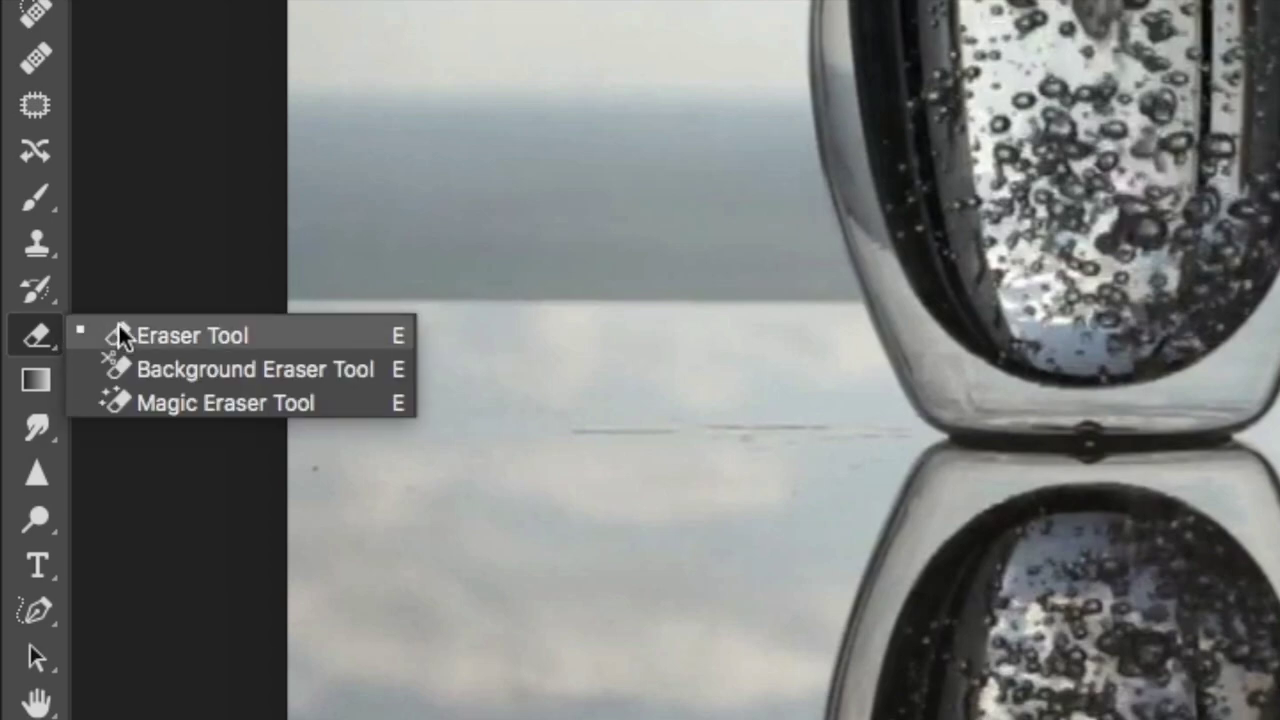
pyautogui.click(117, 334)
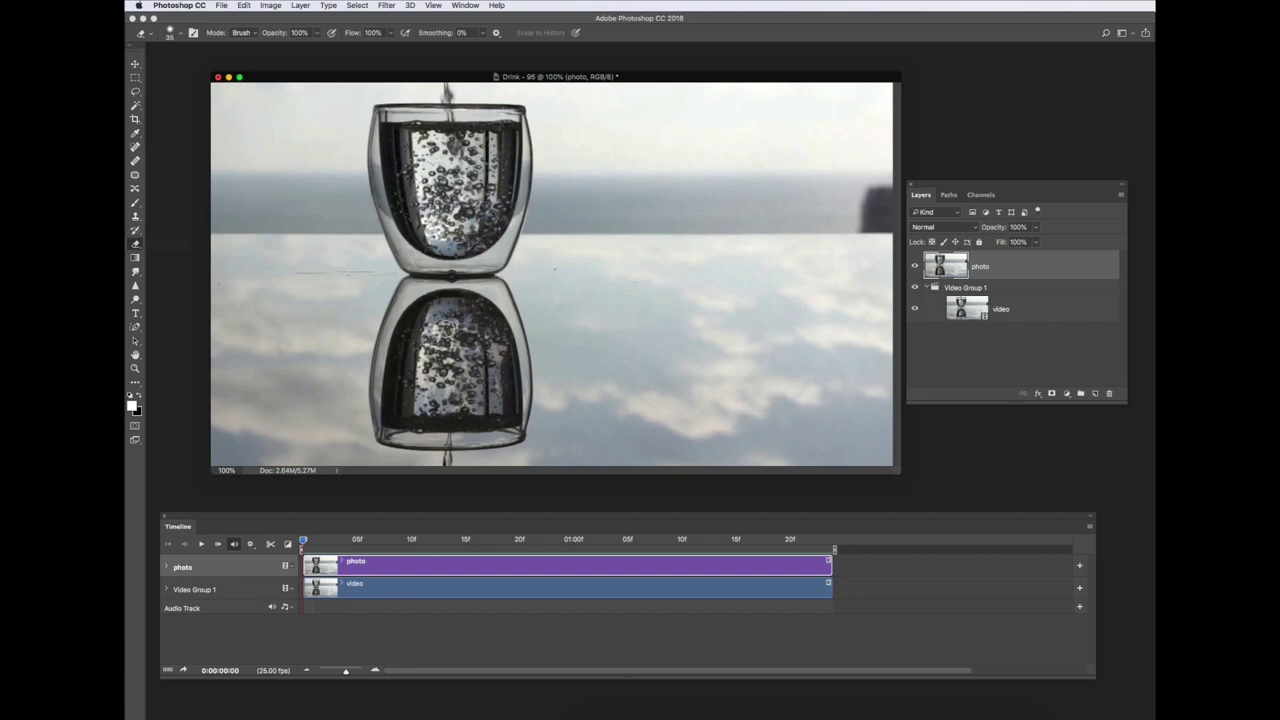
pyautogui.rightClick(447, 328)
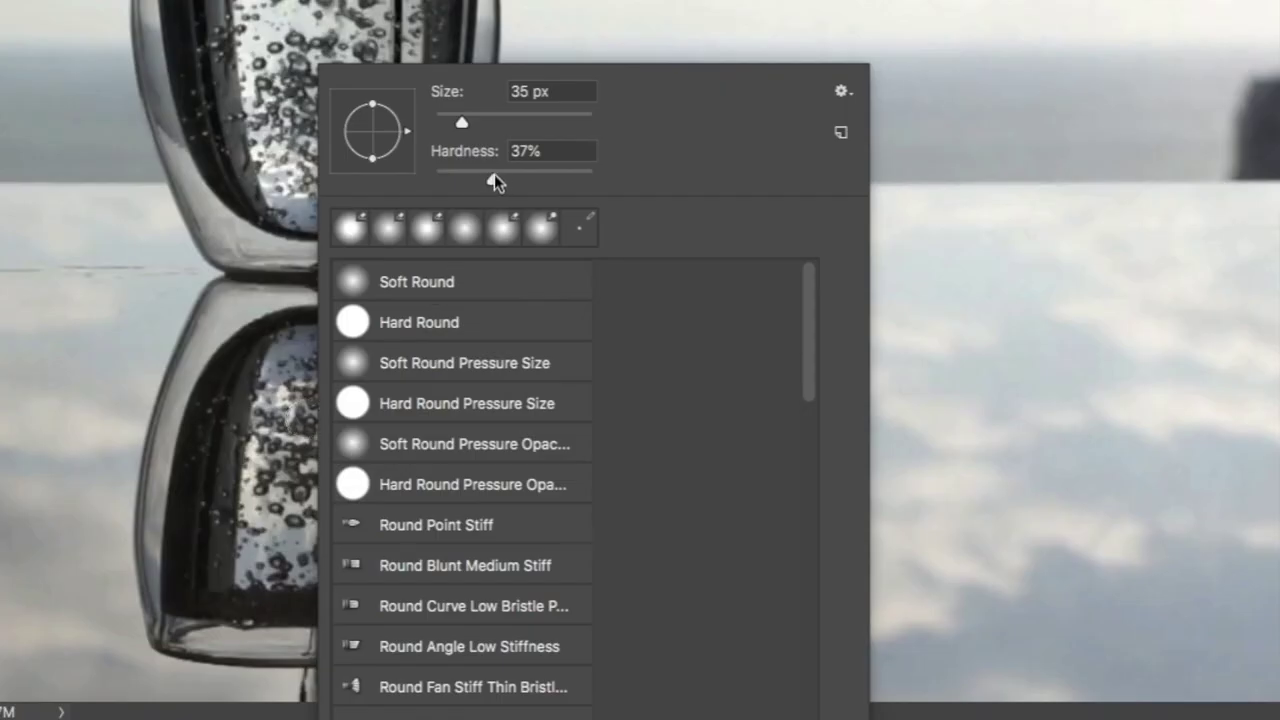
pyautogui.moveTo(494, 180); pyautogui.dragTo(570, 183)
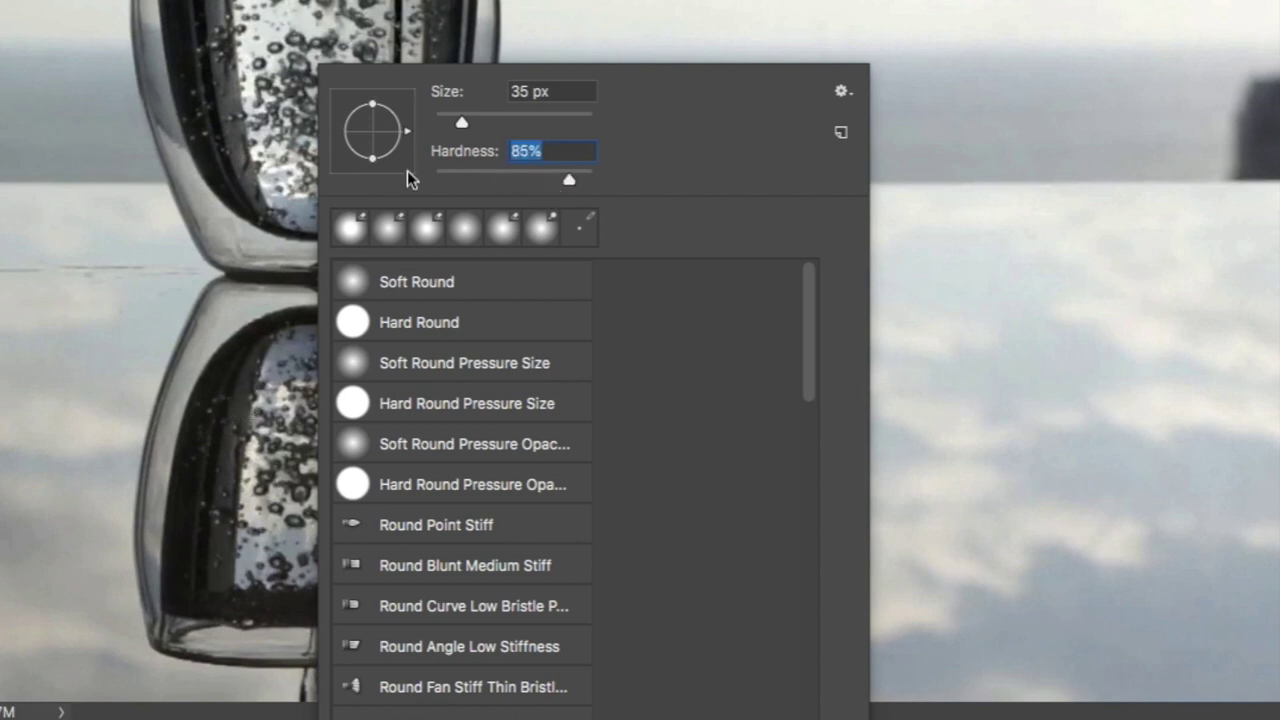
pyautogui.moveTo(458, 121); pyautogui.dragTo(455, 121)
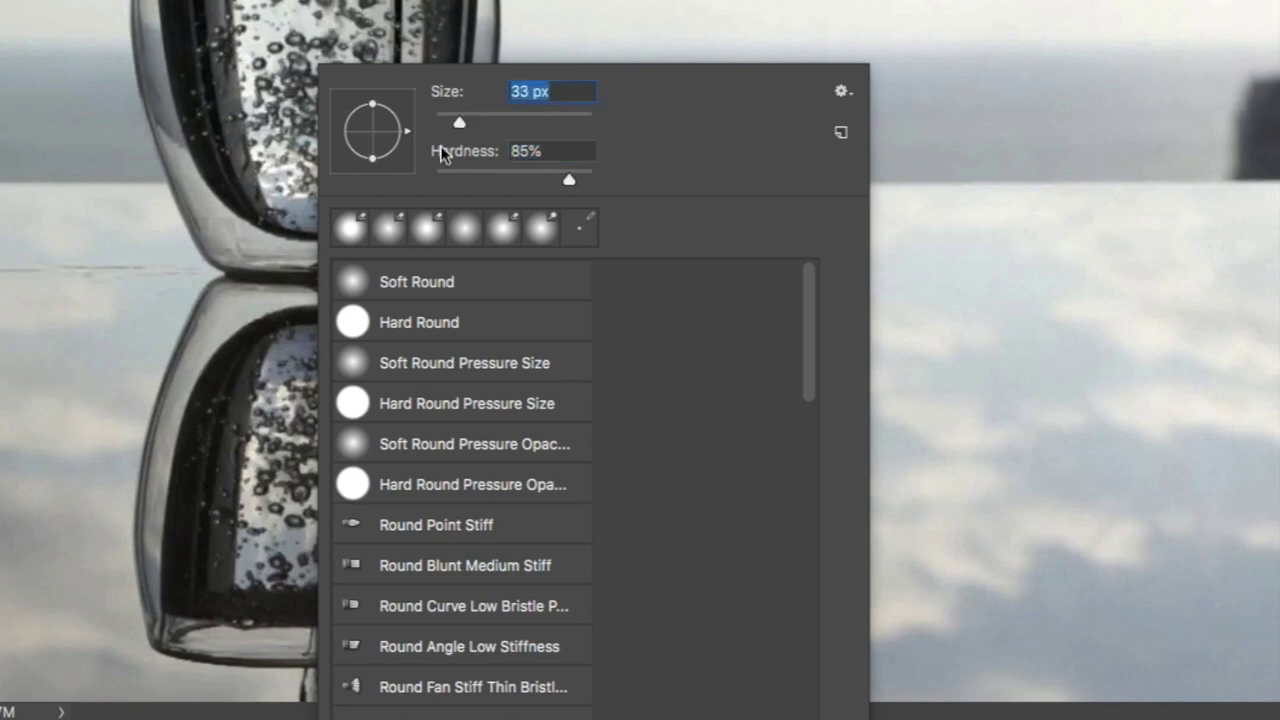
# - Erase a patch in the middle of the reflected liquid on the photo layer and hide the video layer
pyautogui.click(268, 400)
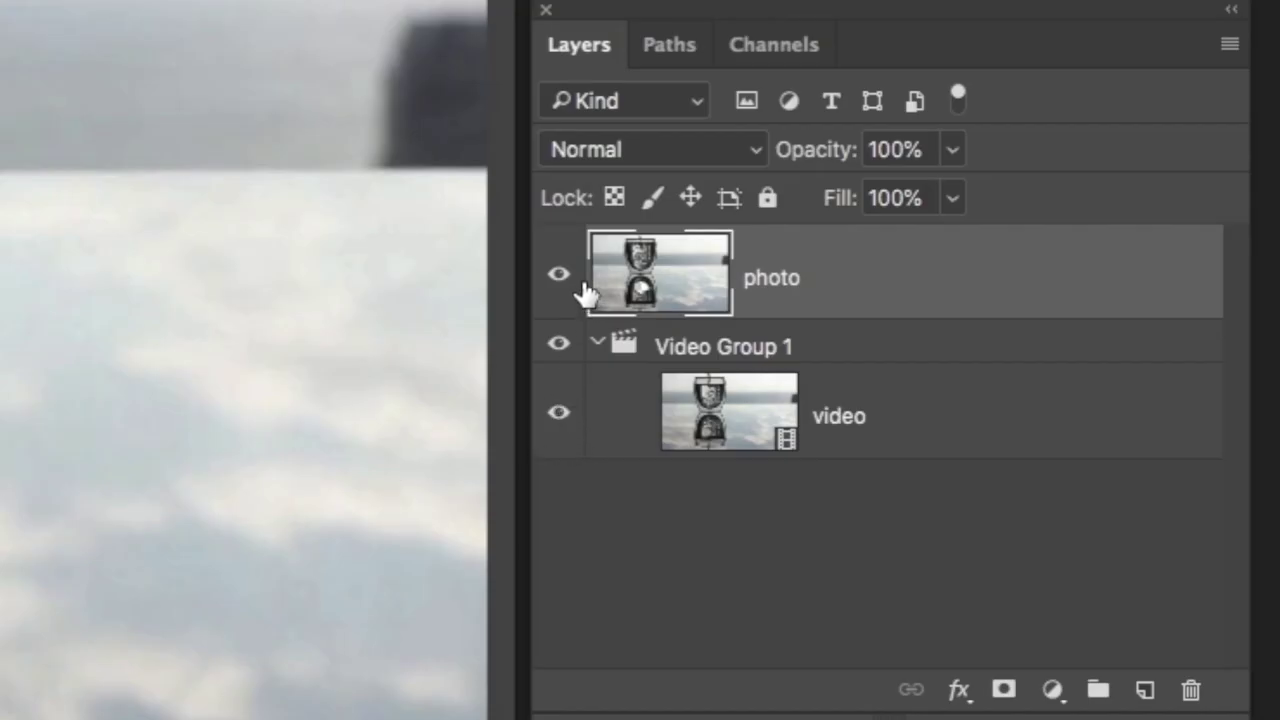
pyautogui.click(560, 416)
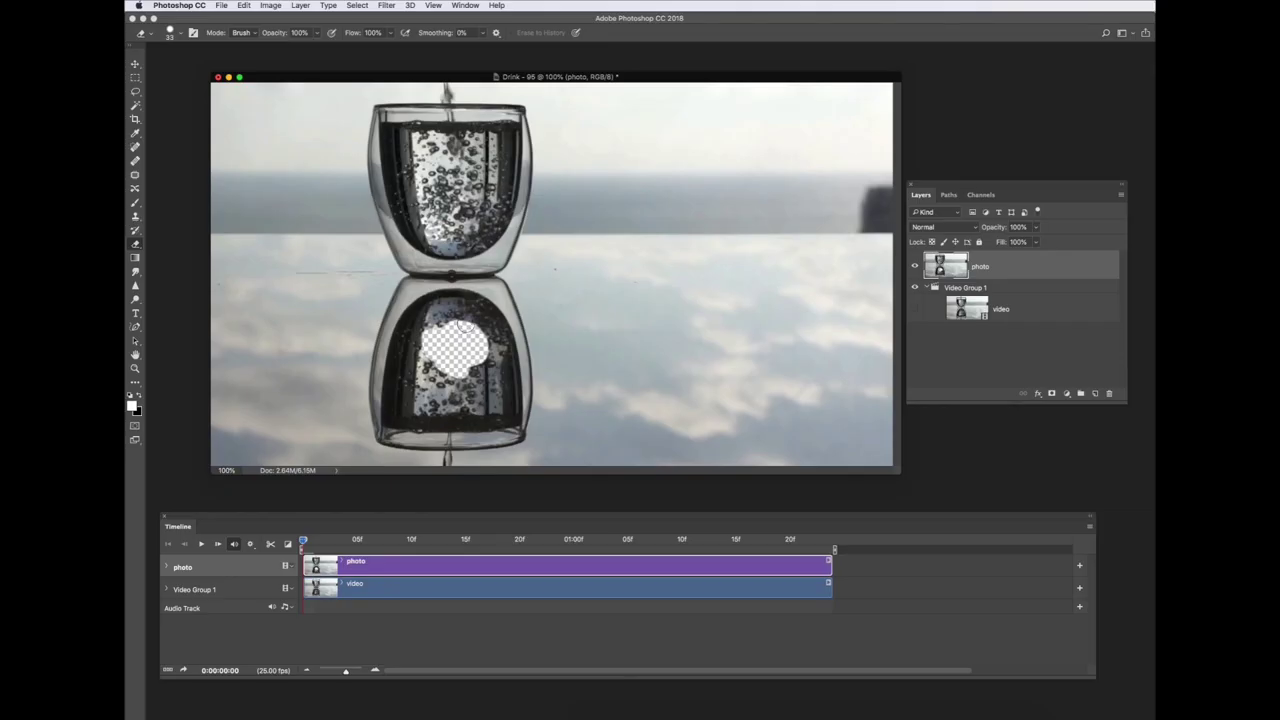
# - Erase the rest of the reflected liquid on the photo layer, using a 30 px eraser along the inner glass edge
pyautogui.moveTo(462, 324)
pyautogui.mouseDown()
pyautogui.moveTo(426, 334)
pyautogui.moveTo(432, 346)
pyautogui.moveTo(449, 318)
pyautogui.moveTo(477, 326)
pyautogui.moveTo(486, 388)
pyautogui.moveTo(414, 391)
pyautogui.moveTo(430, 356)
pyautogui.moveTo(410, 372)
pyautogui.moveTo(420, 338)
pyautogui.moveTo(452, 312)
pyautogui.moveTo(424, 328)
pyautogui.moveTo(410, 388)
pyautogui.moveTo(494, 391)
pyautogui.moveTo(476, 320)
pyautogui.mouseUp()
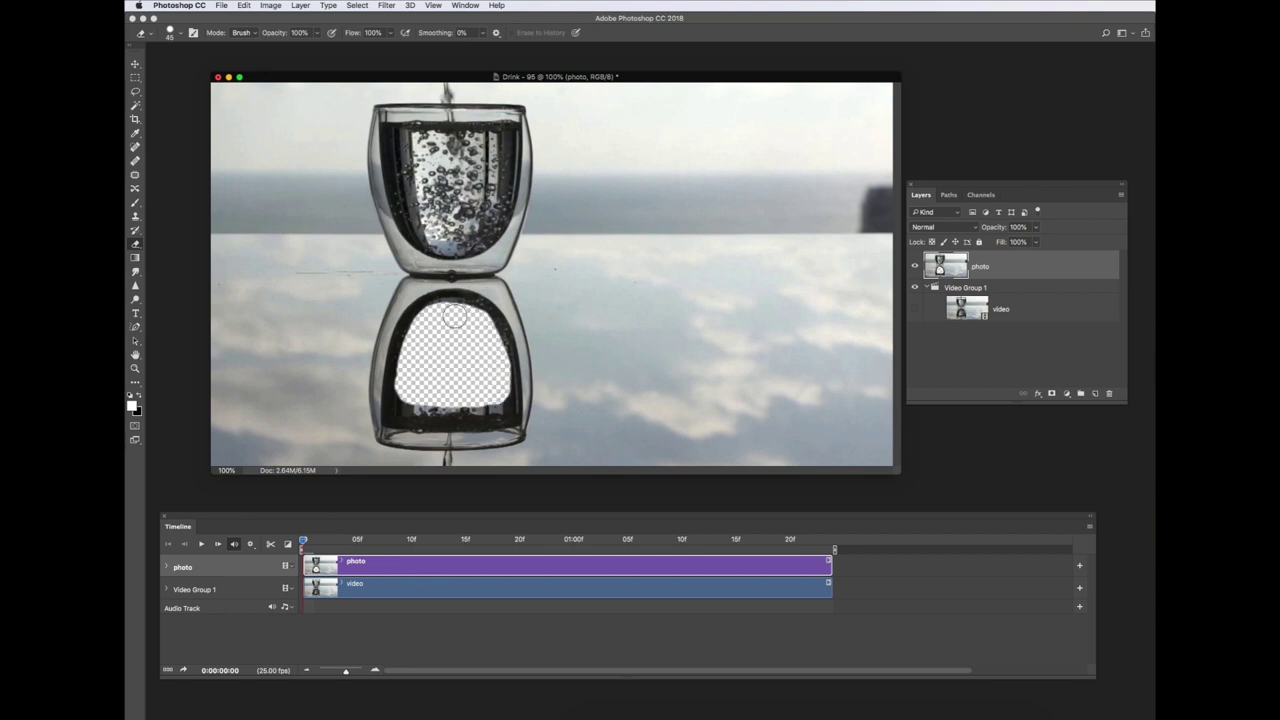
pyautogui.rightClick(455, 315)
pyautogui.click(443, 321)
pyautogui.moveTo(418, 327)
pyautogui.mouseDown()
pyautogui.moveTo(396, 385)
pyautogui.moveTo(398, 373)
pyautogui.mouseUp()
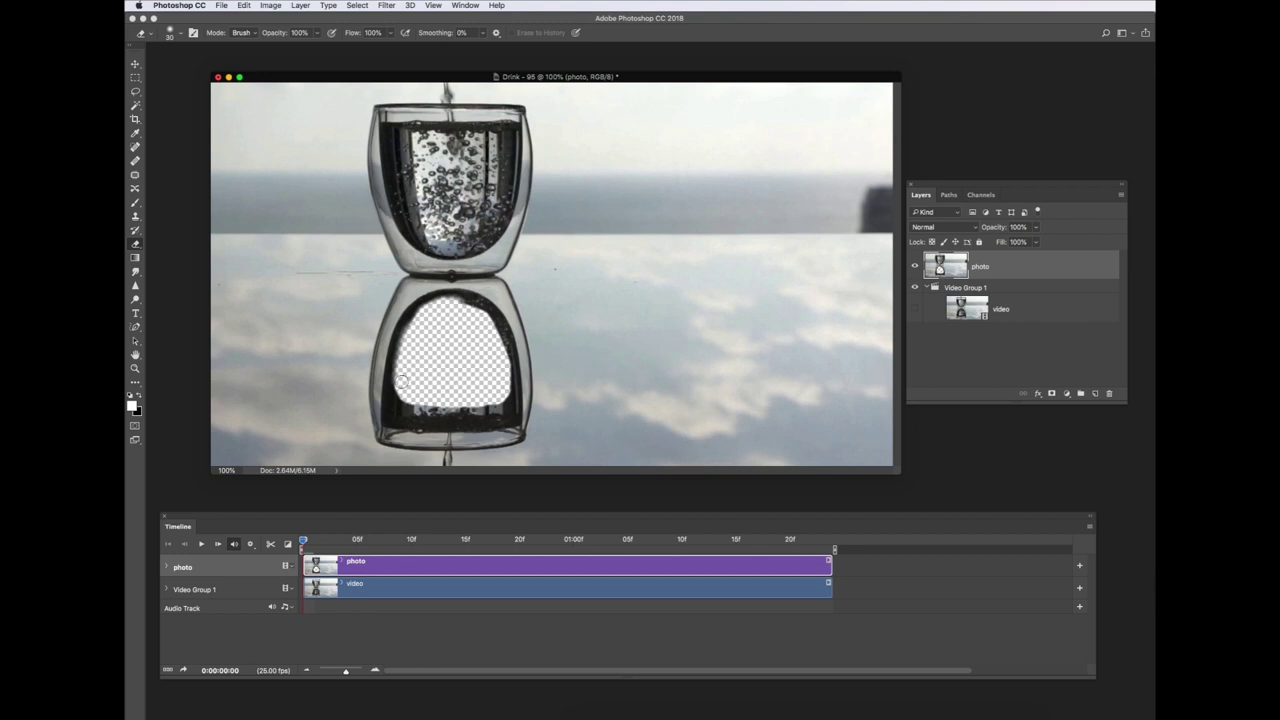
pyautogui.moveTo(423, 399)
pyautogui.mouseDown()
pyautogui.moveTo(496, 399)
pyautogui.moveTo(506, 366)
pyautogui.moveTo(492, 331)
pyautogui.mouseUp()
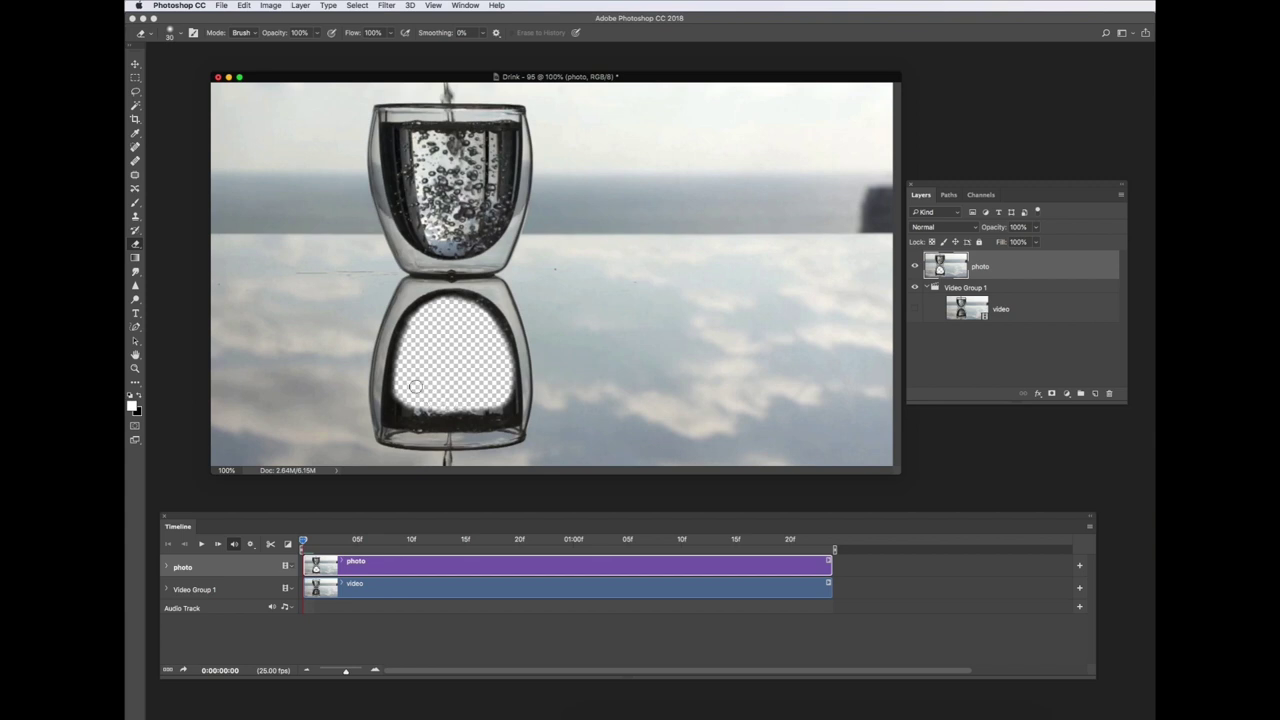
# - Show the video layer and play the timeline to preview the moving liquid, stopping when checked
pyautogui.click(913, 308)
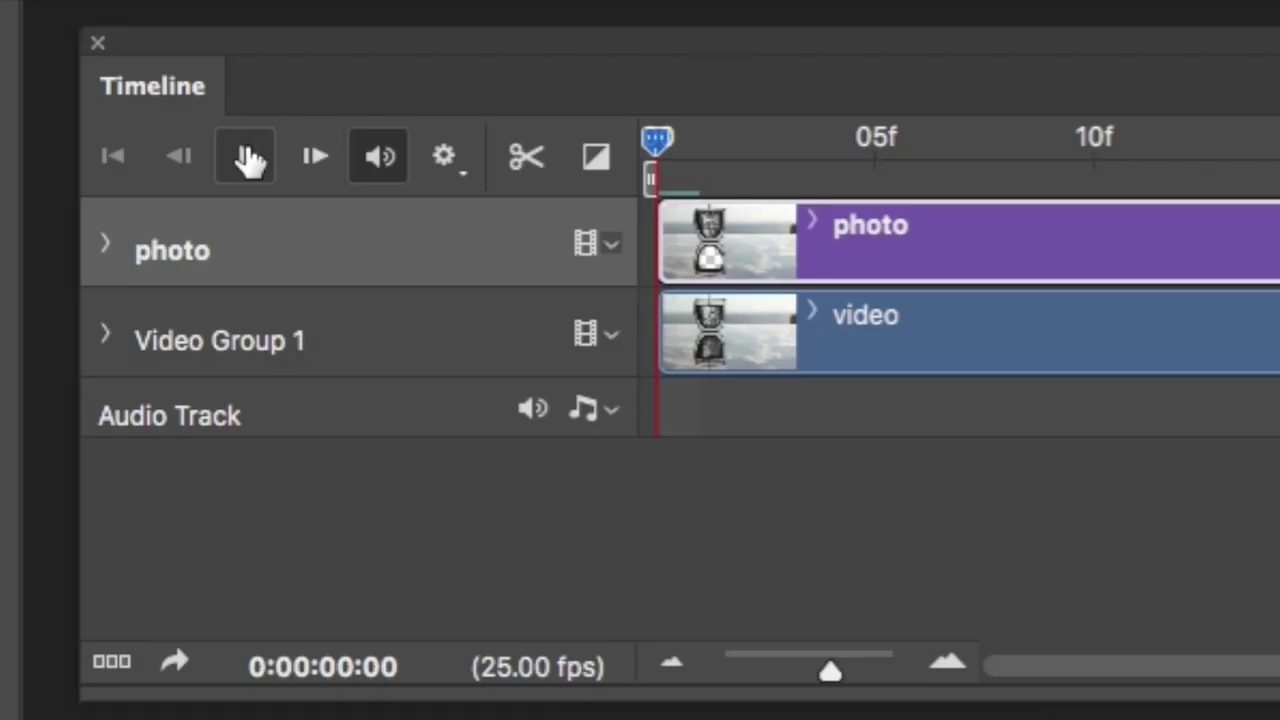
pyautogui.click(202, 544)
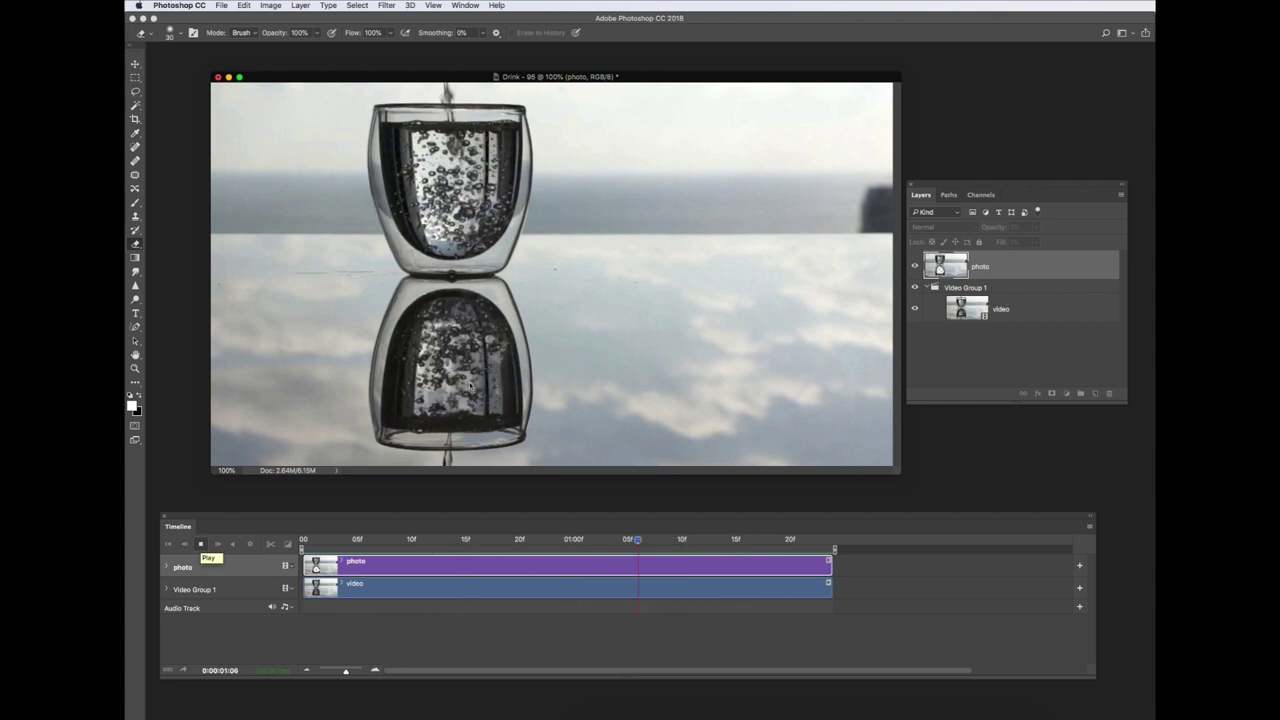
pyautogui.press('space')
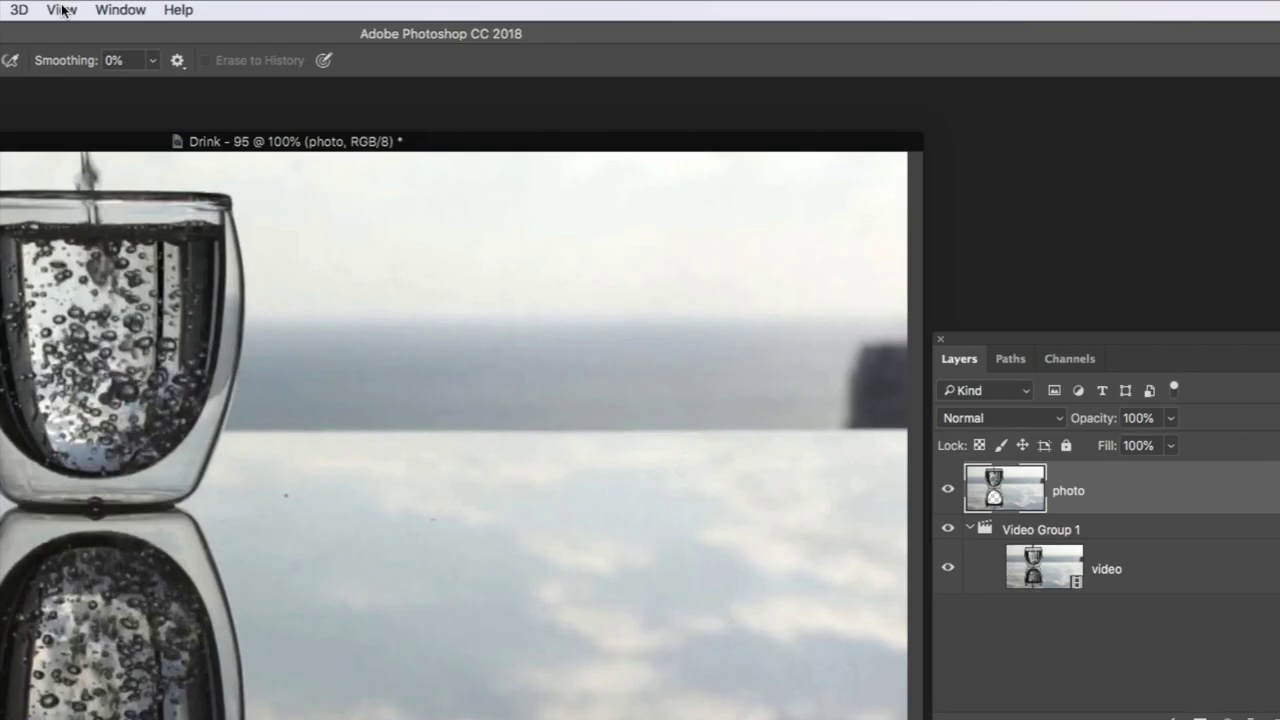
# - Open the document history and step back through the latest eraser strokes on the photo layer
pyautogui.click(433, 5)
pyautogui.moveTo(465, 5)
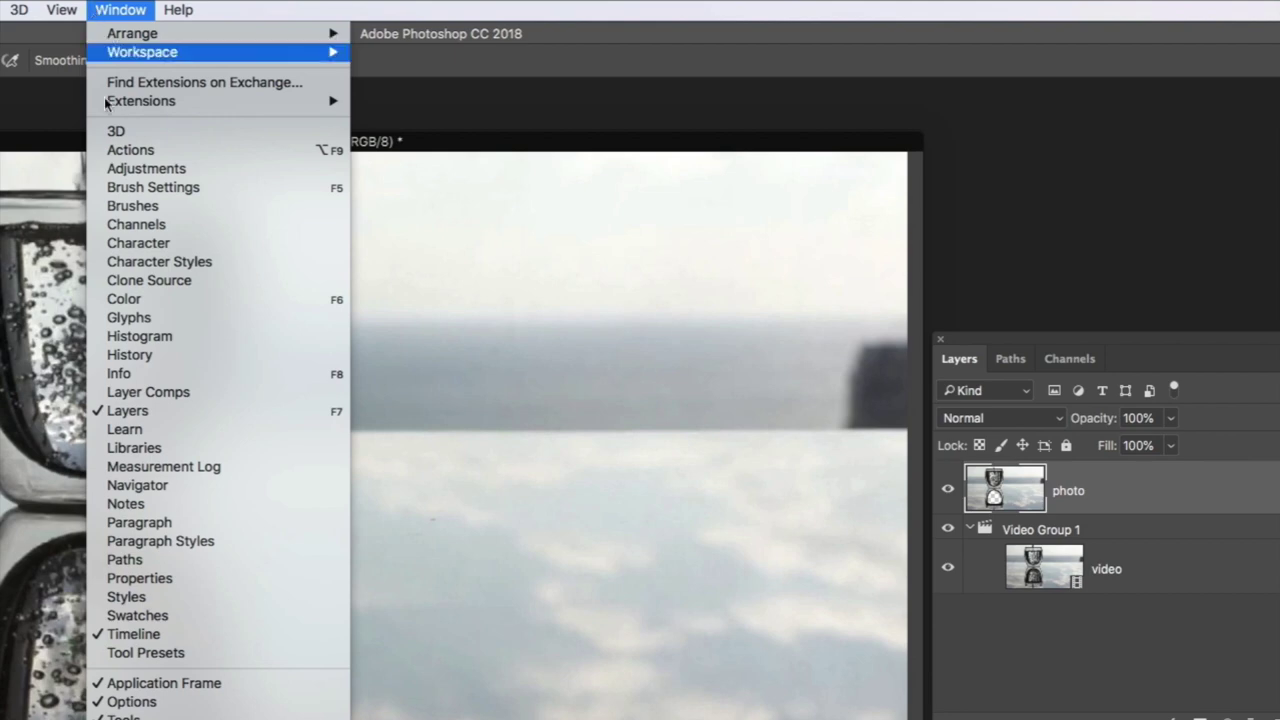
pyautogui.click(135, 355)
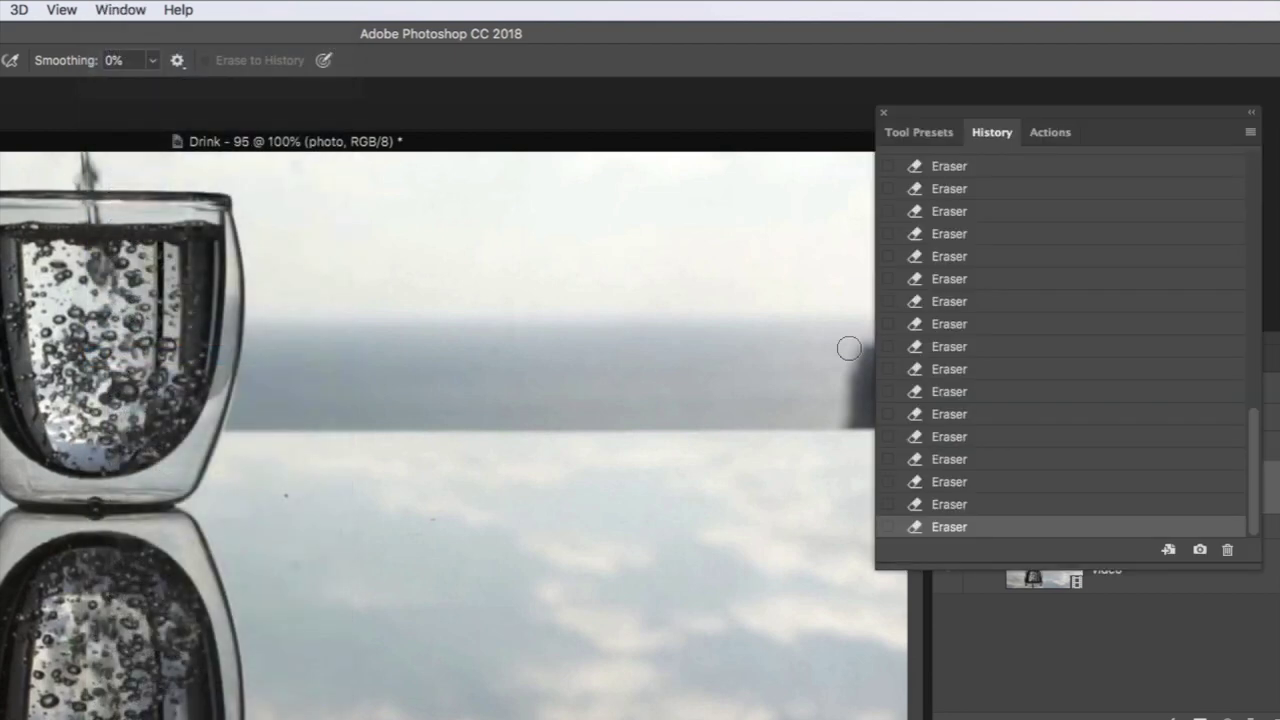
pyautogui.click(1029, 323)
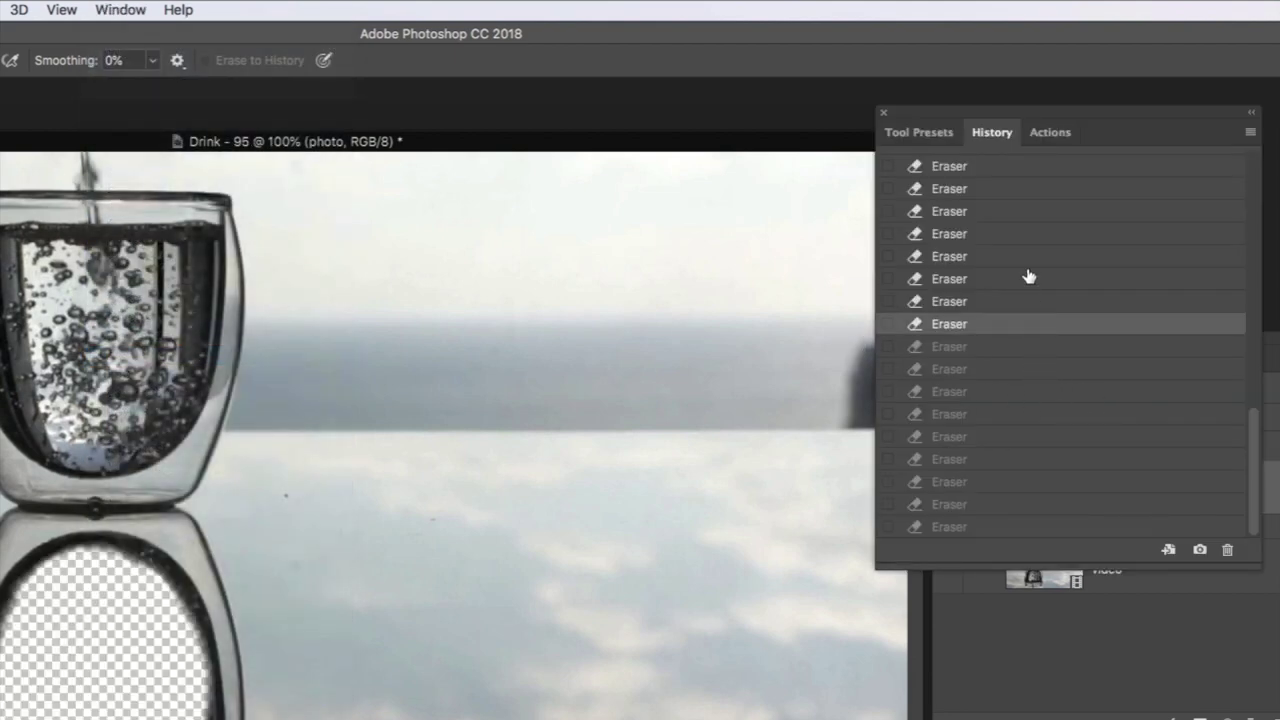
pyautogui.click(1029, 278)
pyautogui.scroll(3, 1021, 247)
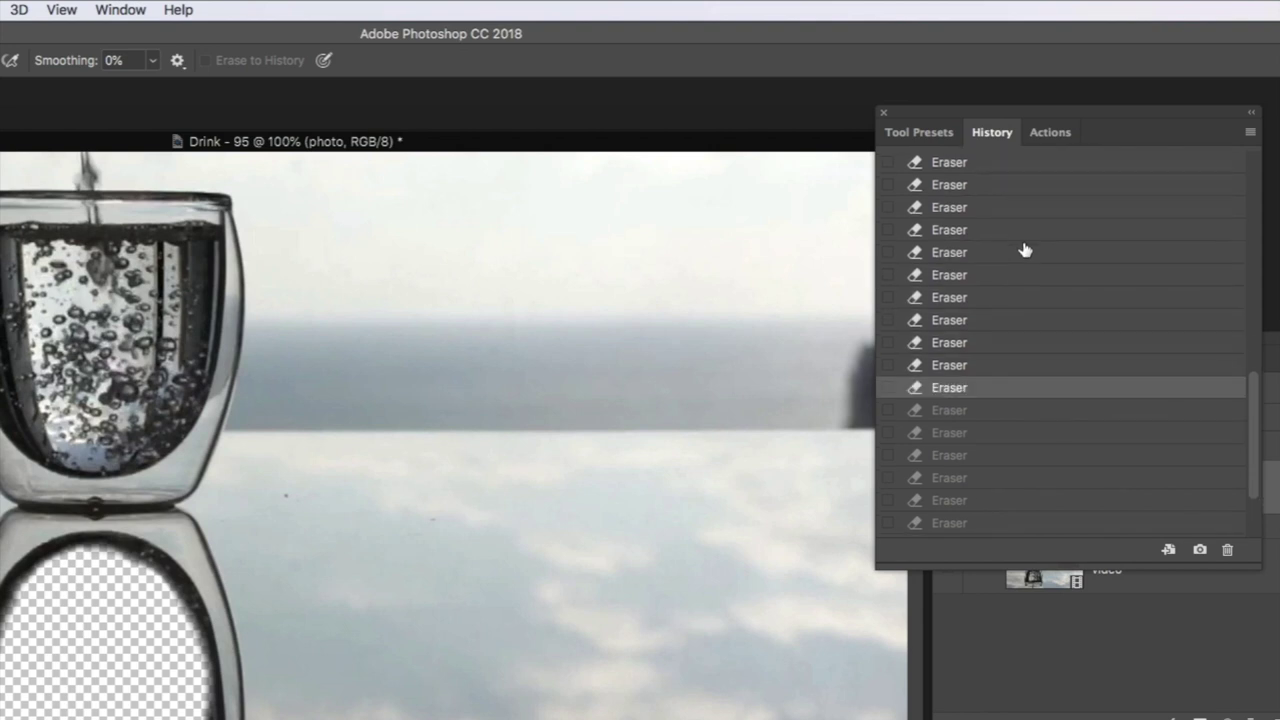
pyautogui.scroll(2, 1025, 250)
pyautogui.click(1012, 228)
pyautogui.scroll(6, 1012, 230)
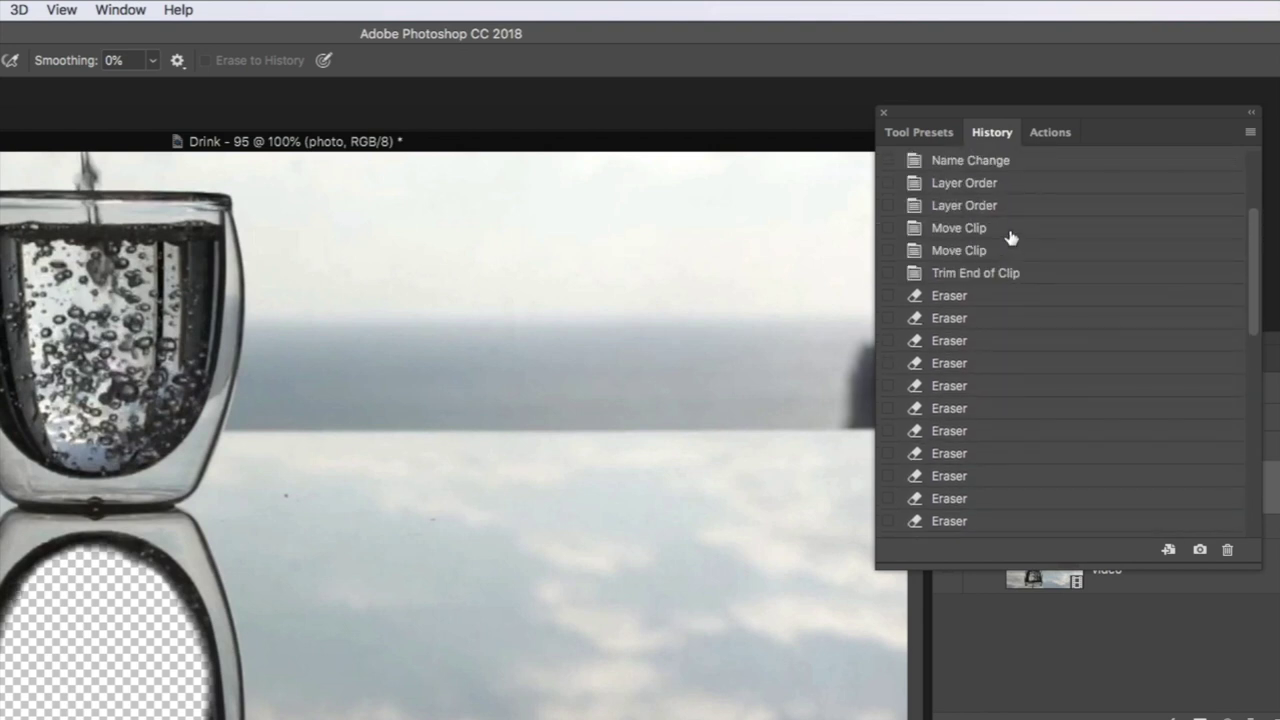
# - Revert the photo layer to its second Eraser state in the history and close the history
pyautogui.click(1011, 316)
pyautogui.click(997, 349)
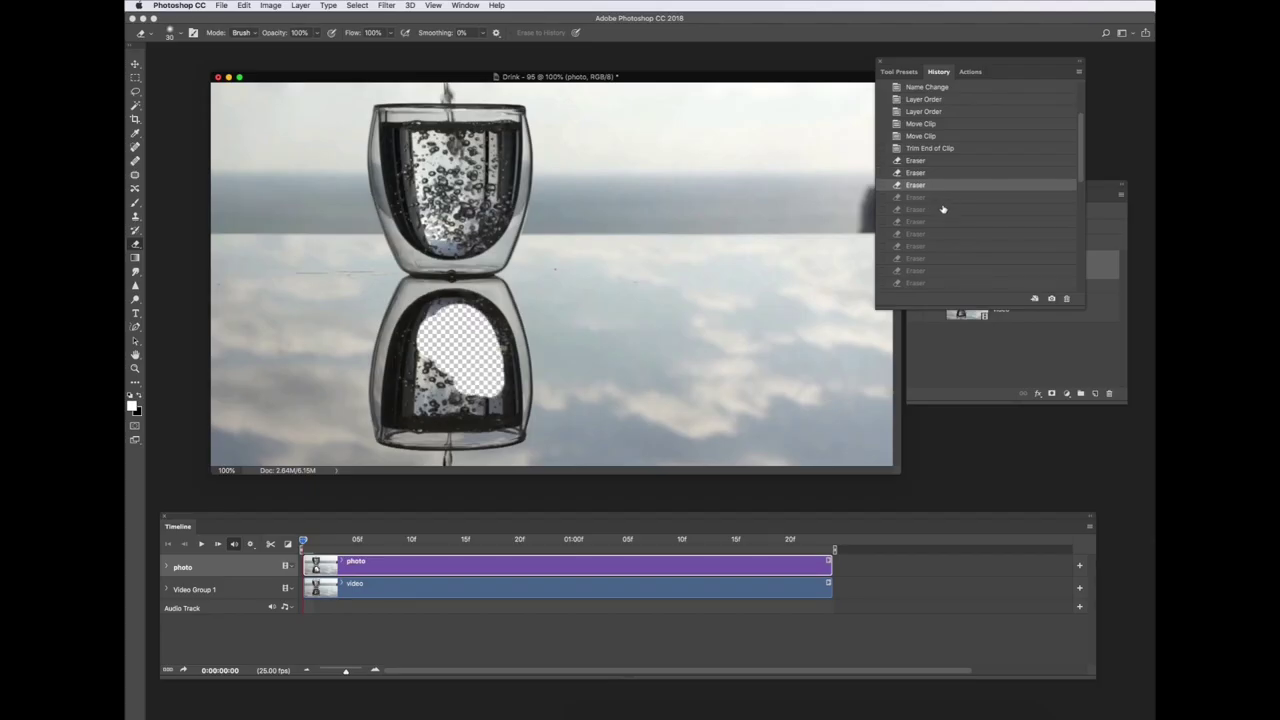
pyautogui.click(942, 209)
pyautogui.click(945, 195)
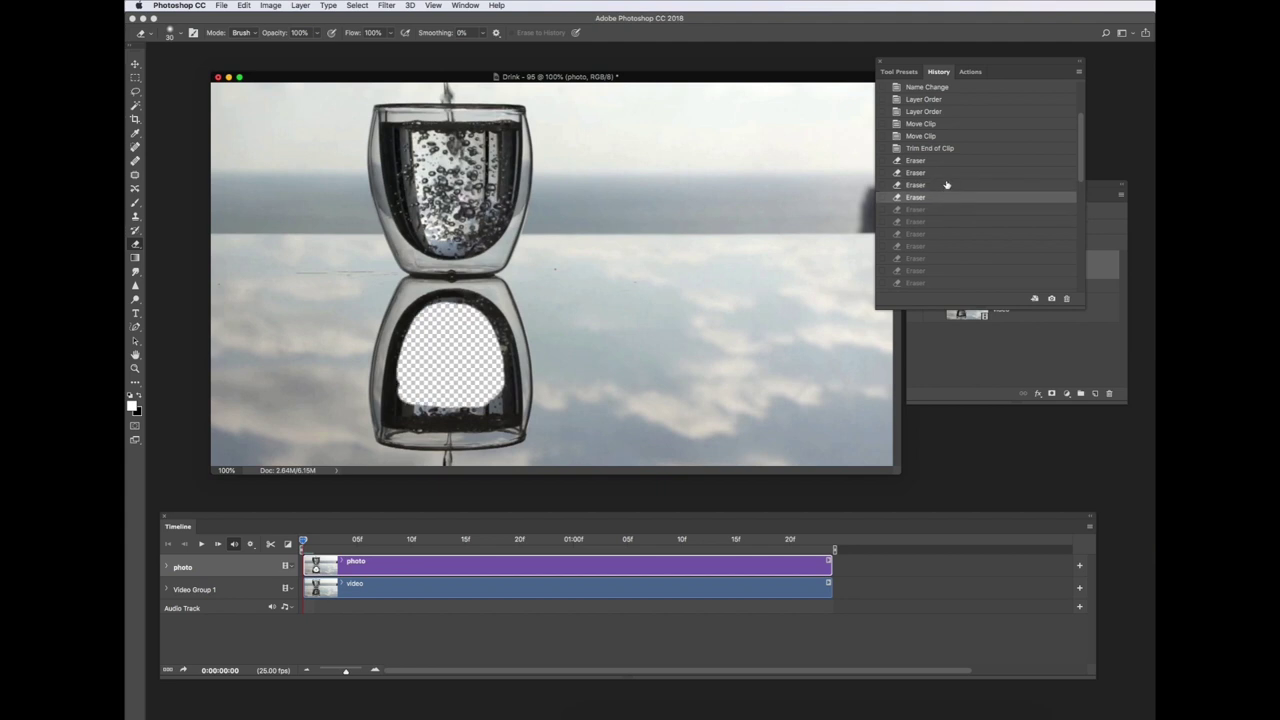
pyautogui.click(946, 184)
pyautogui.click(945, 174)
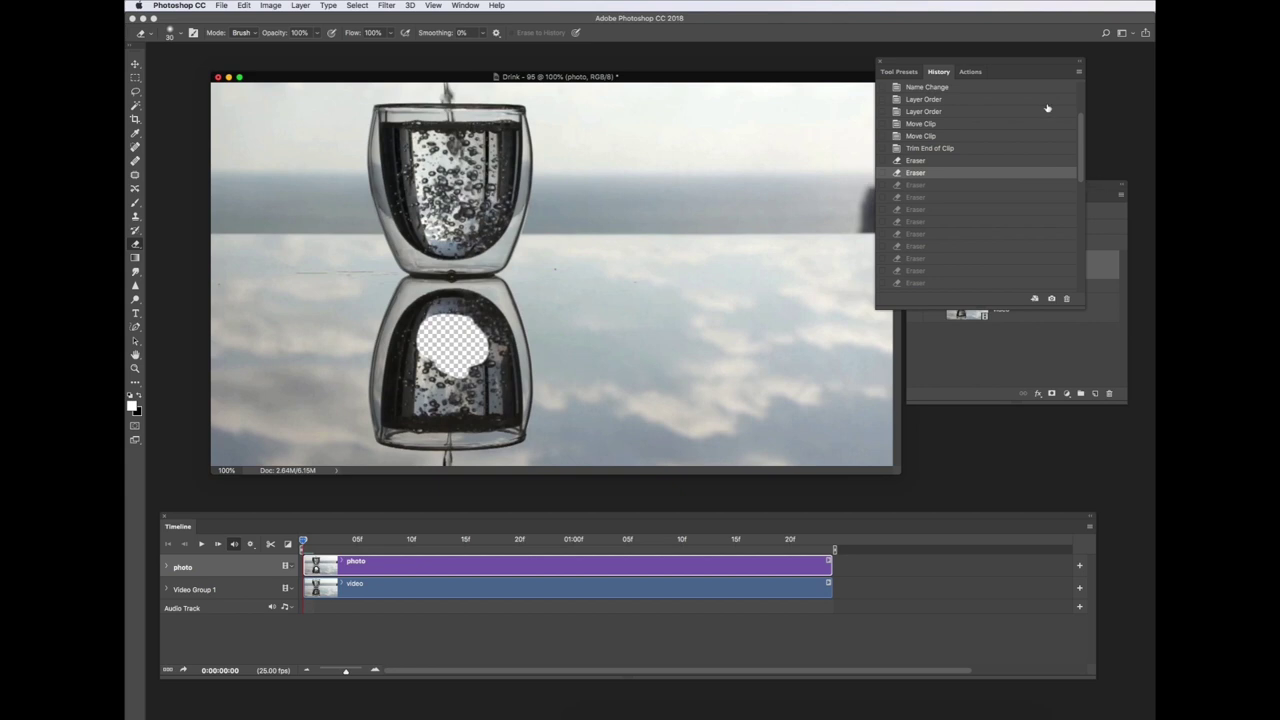
pyautogui.click(851, 81)
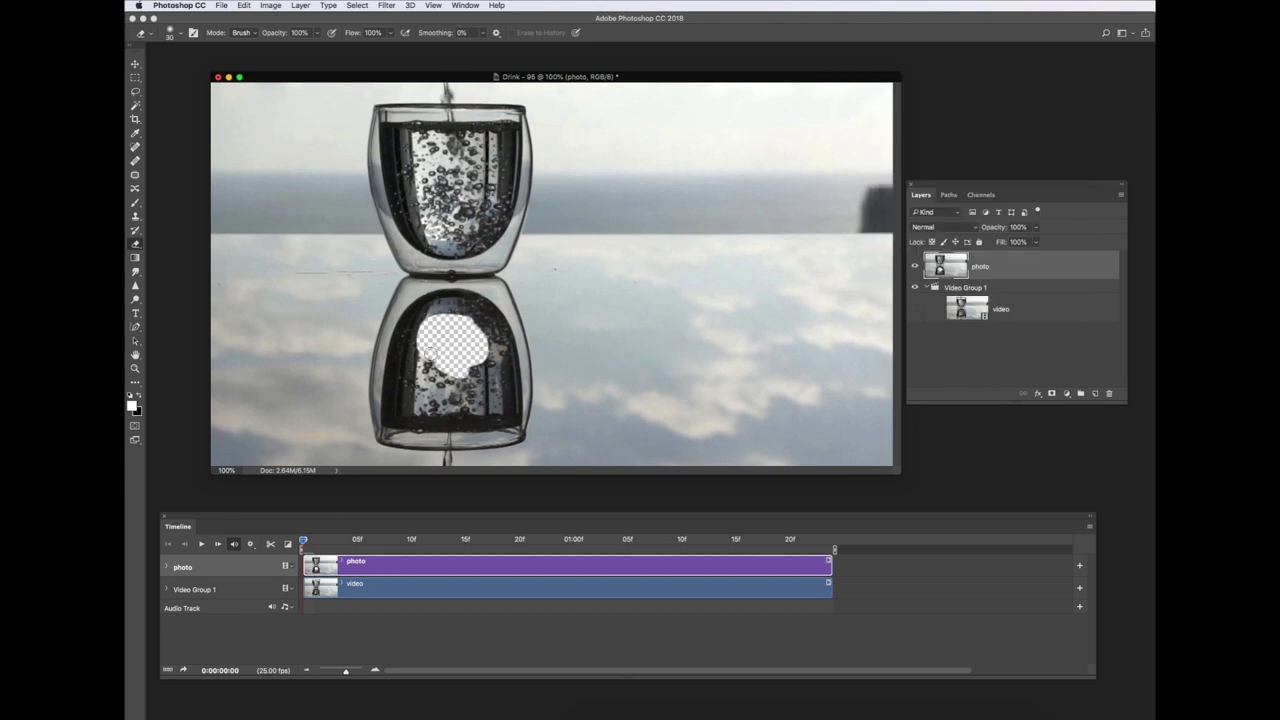
# - Erase the upper part of the reflected liquid with a 35 px eraser and preview the loop with the video layer shown
pyautogui.moveTo(425, 354)
pyautogui.mouseDown()
pyautogui.moveTo(450, 370)
pyautogui.moveTo(488, 362)
pyautogui.moveTo(496, 338)
pyautogui.moveTo(482, 328)
pyautogui.moveTo(493, 330)
pyautogui.moveTo(457, 310)
pyautogui.moveTo(426, 314)
pyautogui.moveTo(408, 355)
pyautogui.moveTo(418, 365)
pyautogui.moveTo(408, 338)
pyautogui.moveTo(430, 314)
pyautogui.moveTo(471, 310)
pyautogui.moveTo(493, 336)
pyautogui.moveTo(453, 351)
pyautogui.moveTo(405, 346)
pyautogui.moveTo(408, 367)
pyautogui.moveTo(492, 362)
pyautogui.moveTo(470, 311)
pyautogui.moveTo(425, 319)
pyautogui.moveTo(404, 362)
pyautogui.moveTo(437, 368)
pyautogui.mouseUp()
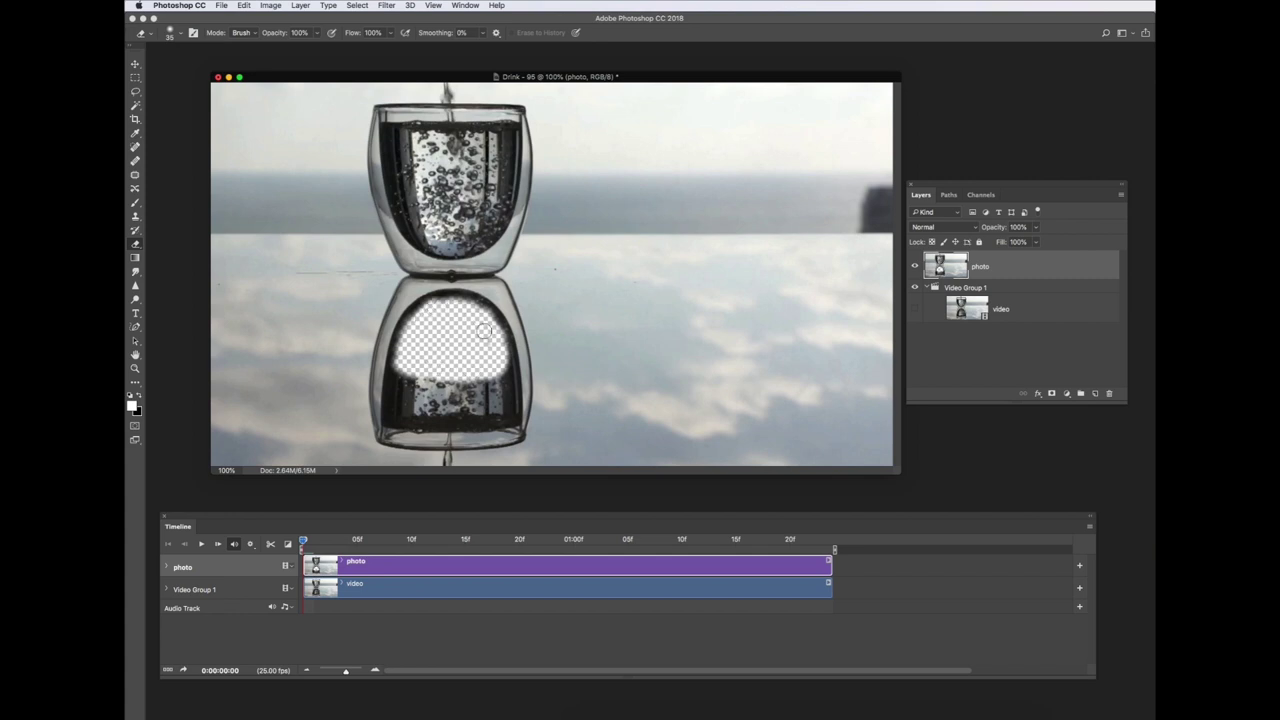
pyautogui.click(914, 308)
pyautogui.press('space')
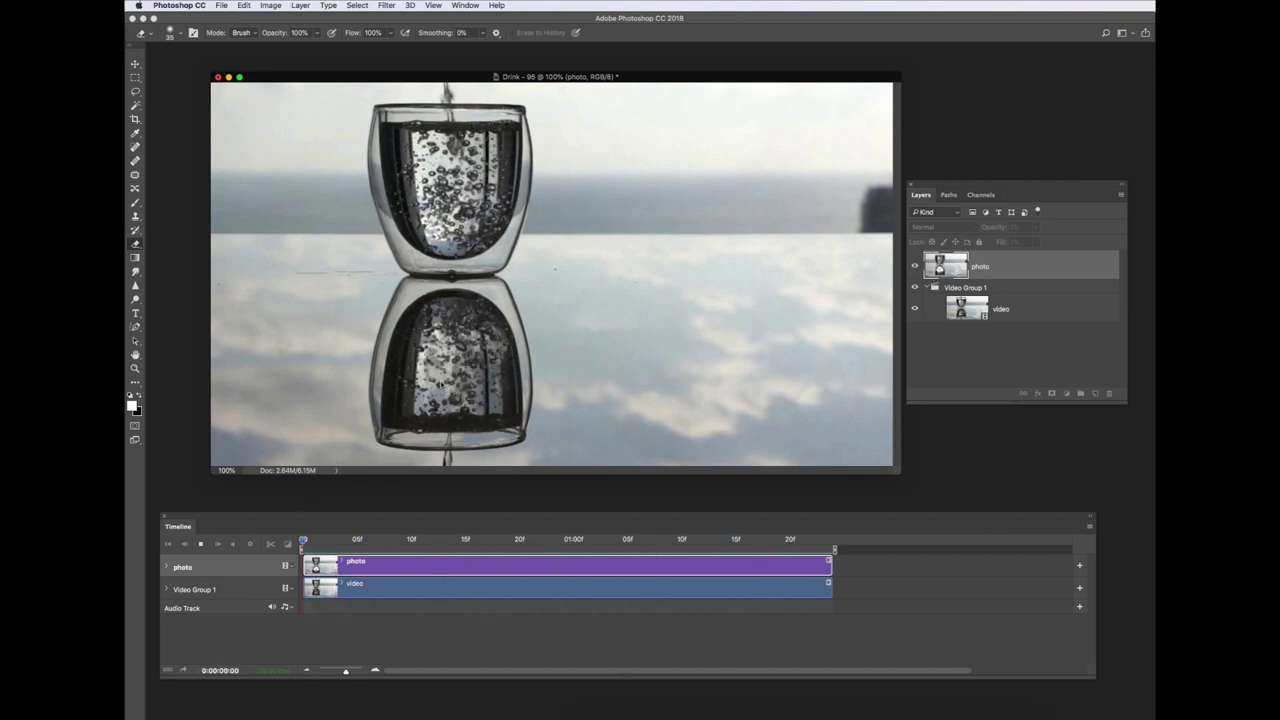
pyautogui.press('space')
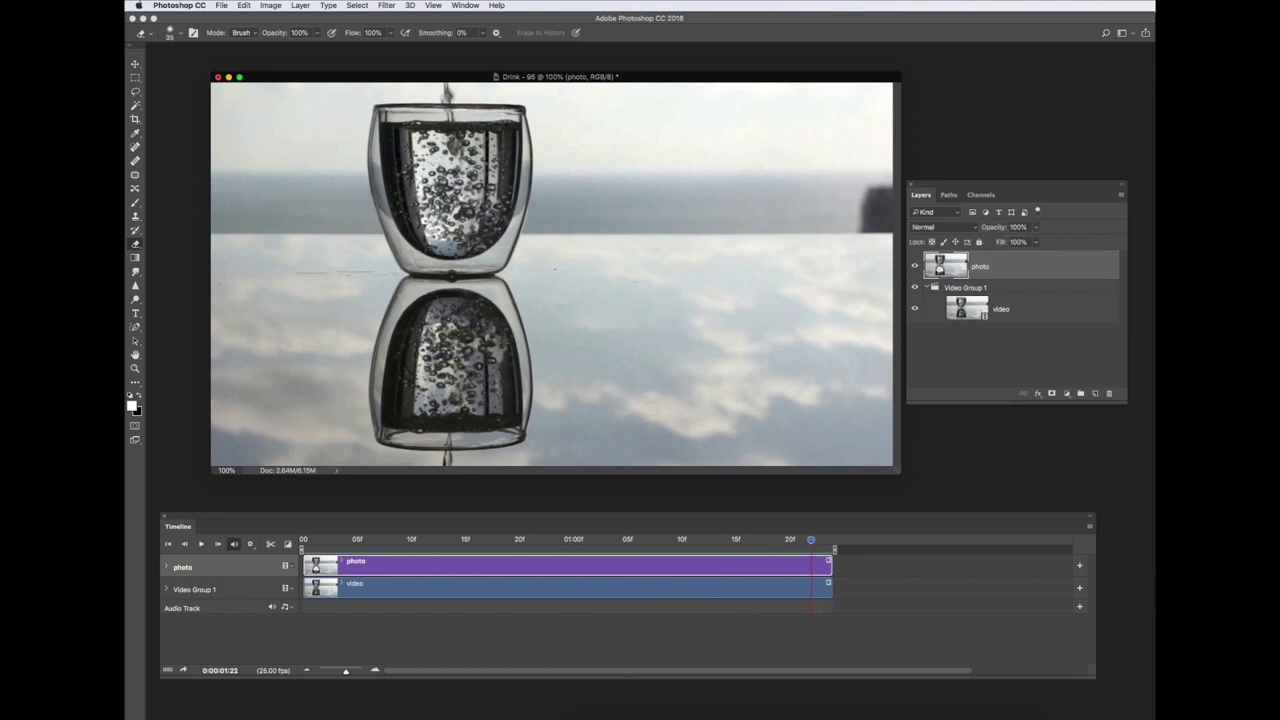
# - With the video layer hidden, erase the lower part of the reflected liquid, and show the video again for a playback check
pyautogui.click(913, 308)
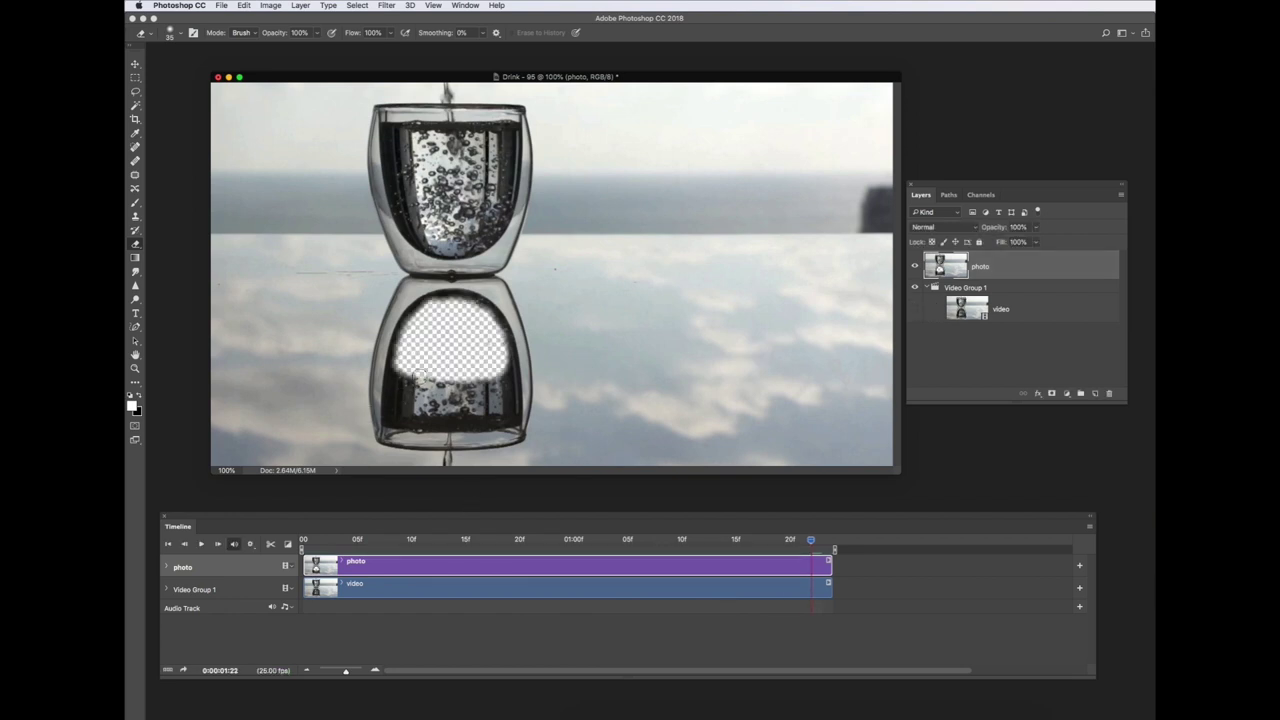
pyautogui.moveTo(421, 379)
pyautogui.mouseDown()
pyautogui.moveTo(419, 402)
pyautogui.moveTo(402, 395)
pyautogui.moveTo(427, 386)
pyautogui.moveTo(474, 392)
pyautogui.moveTo(476, 404)
pyautogui.moveTo(490, 382)
pyautogui.moveTo(490, 408)
pyautogui.moveTo(500, 377)
pyautogui.moveTo(404, 377)
pyautogui.moveTo(405, 396)
pyautogui.mouseUp()
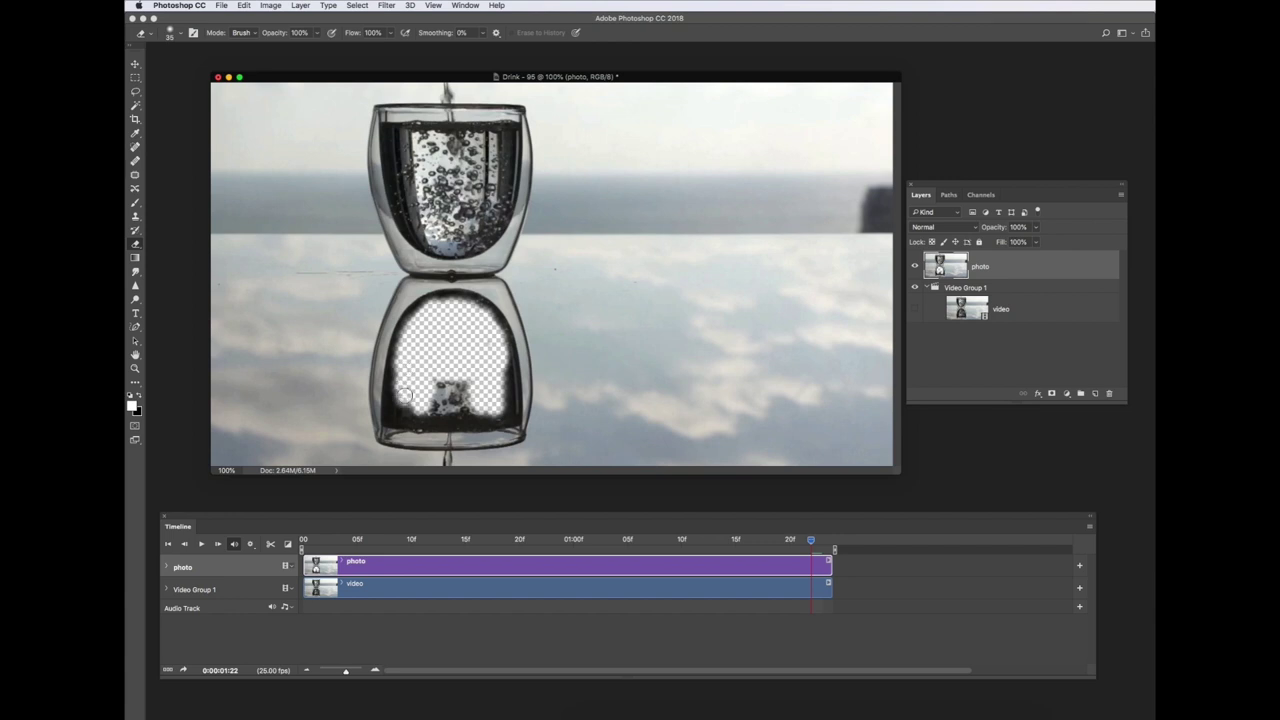
pyautogui.click(914, 307)
pyautogui.press('space')
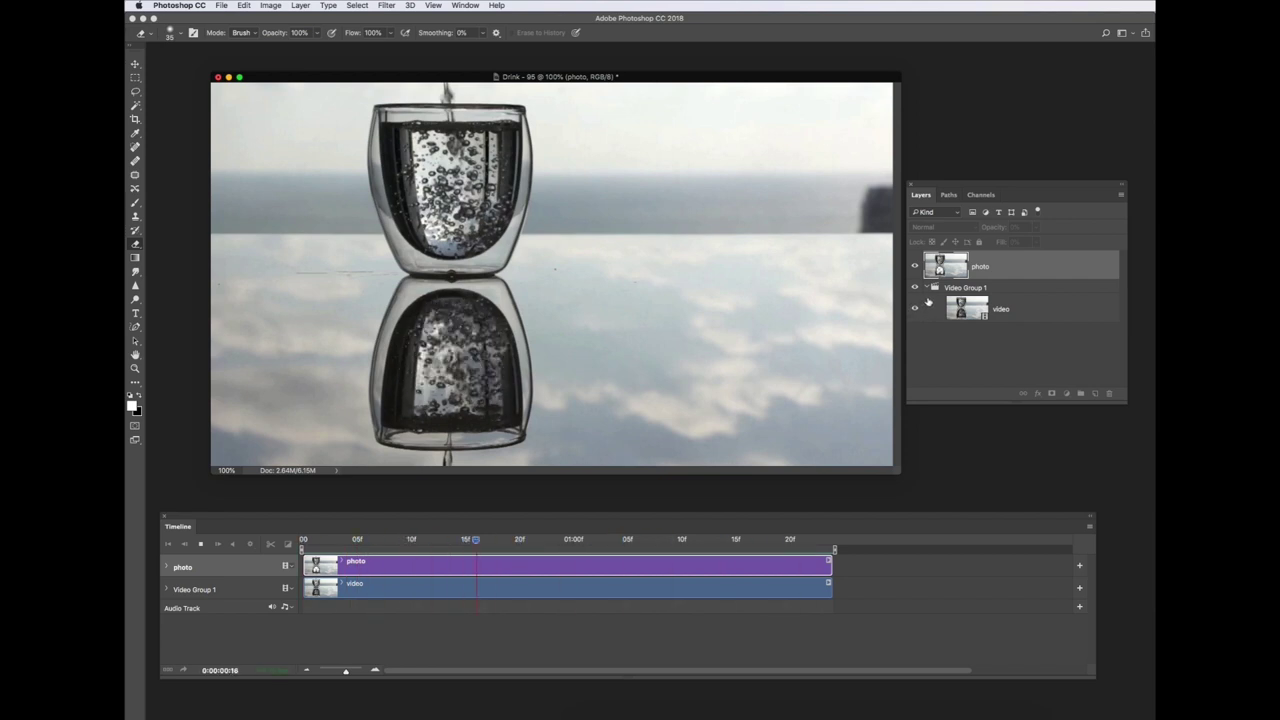
pyautogui.press('space')
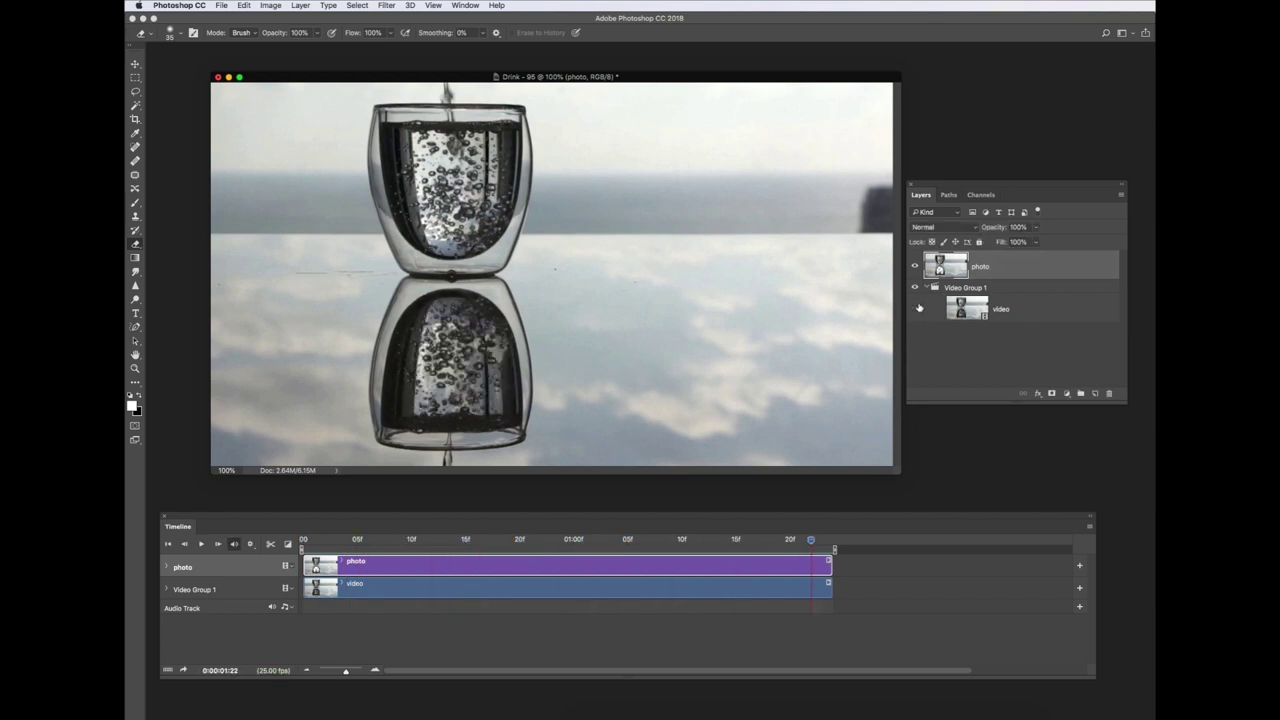
# - Hide the video layer, erase the remaining patch at the bottom centre of the reflected liquid, and replay with the video visible
pyautogui.click(917, 308)
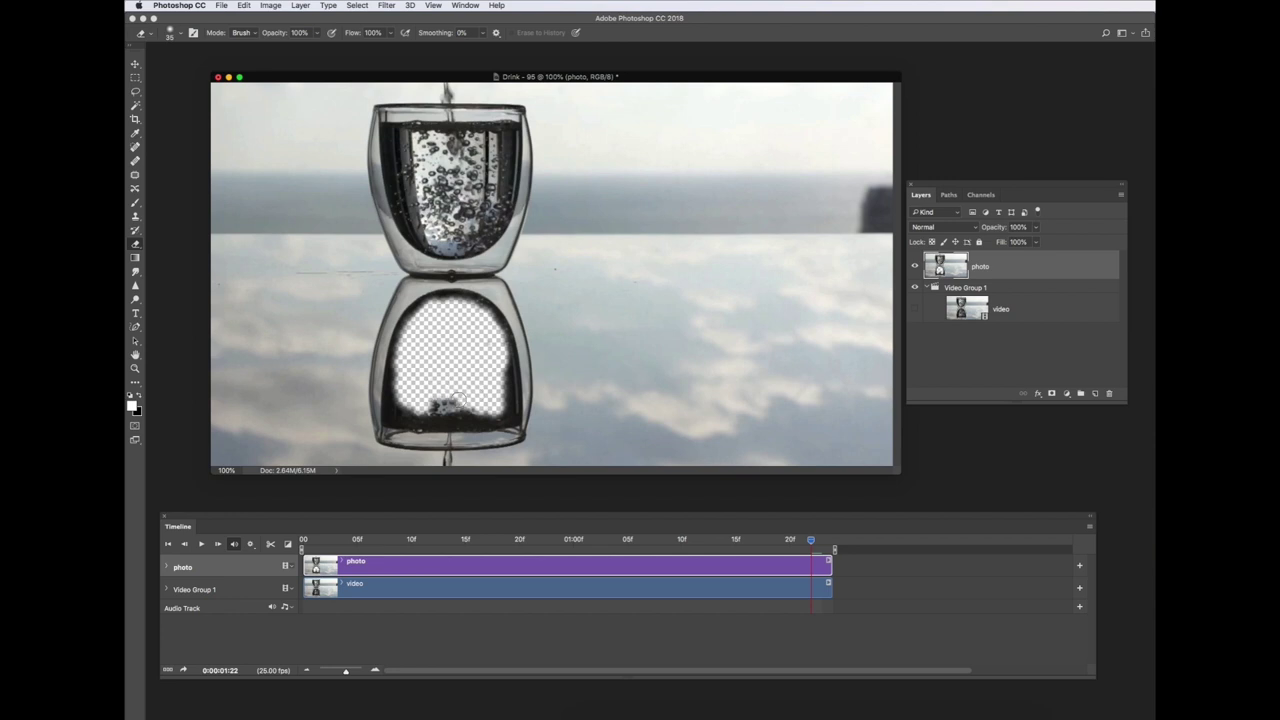
pyautogui.moveTo(459, 399)
pyautogui.mouseDown()
pyautogui.moveTo(428, 405)
pyautogui.moveTo(475, 406)
pyautogui.moveTo(450, 403)
pyautogui.mouseUp()
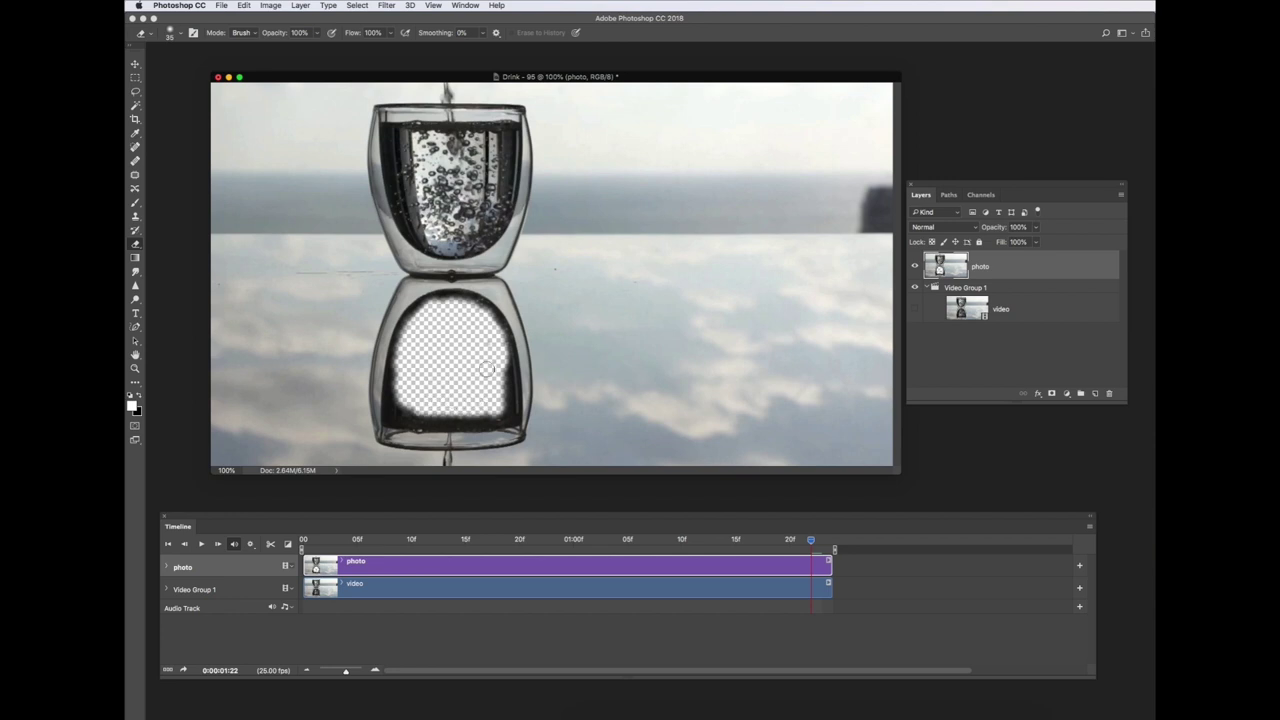
pyautogui.click(913, 308)
pyautogui.press('space')
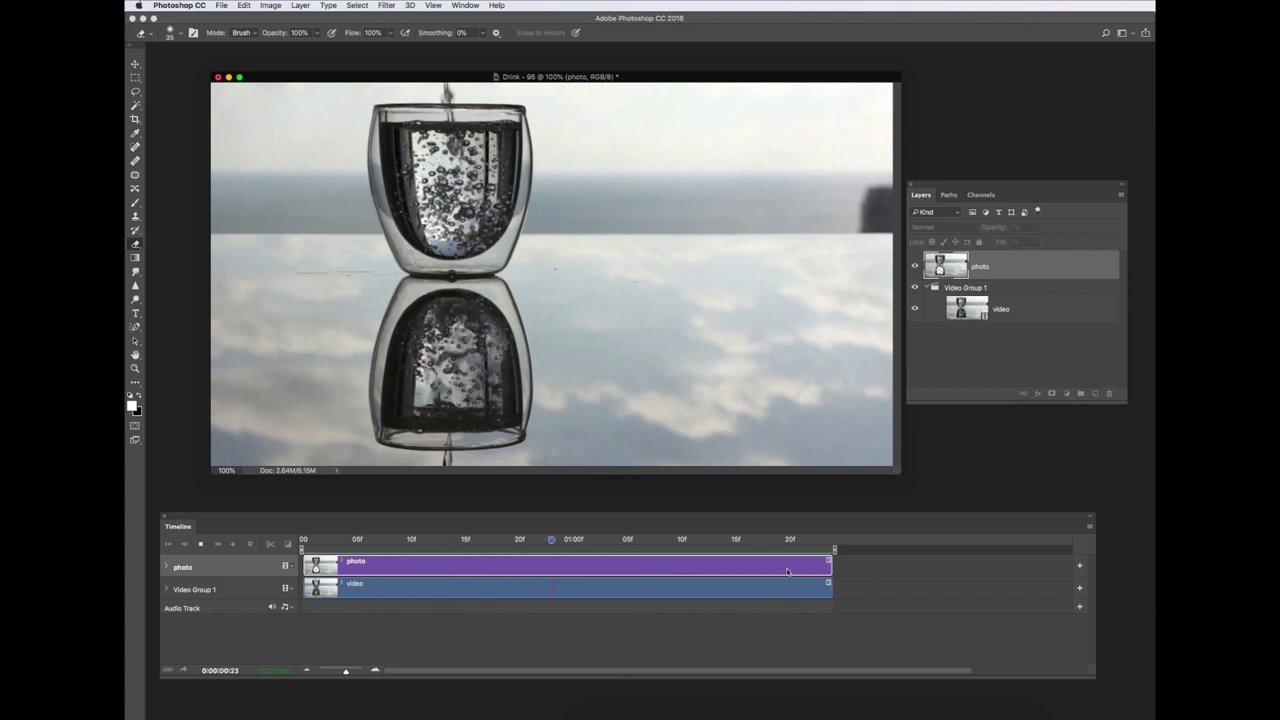
# - Stop playback and trim about three frames off the start of both the video clip and the photo clip in the timeline
pyautogui.press('space')
pyautogui.click(369, 588)
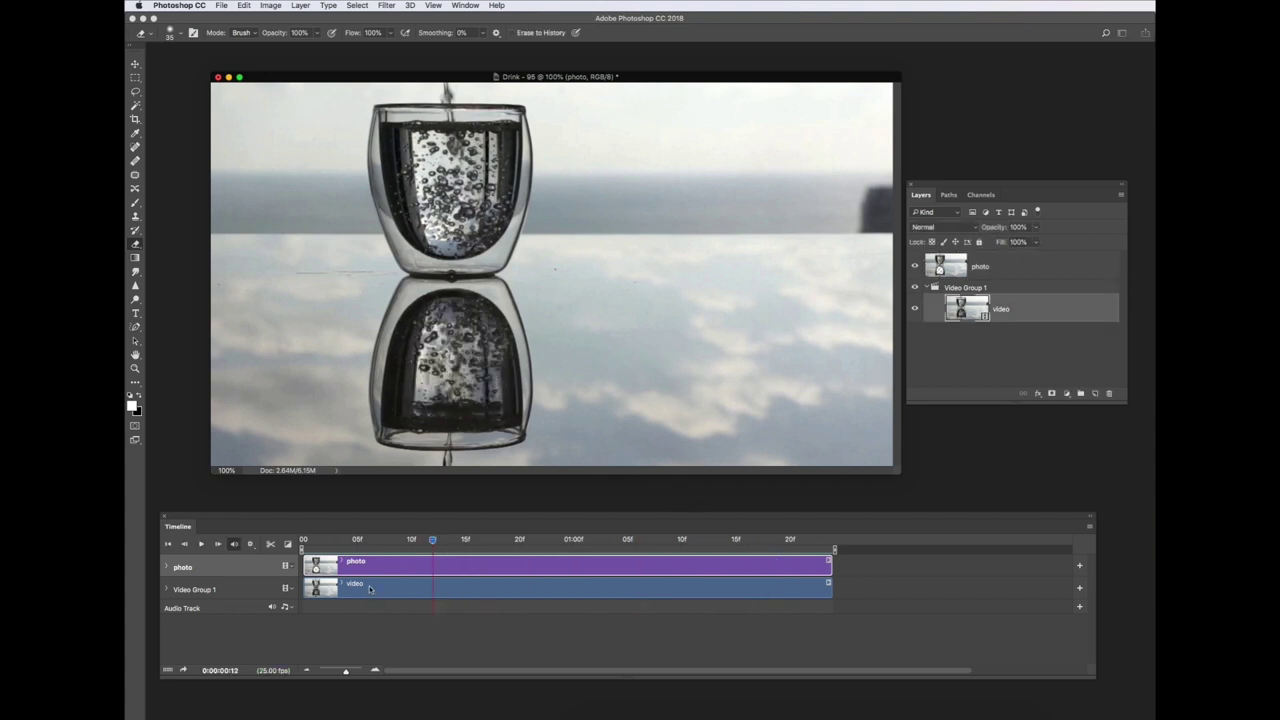
pyautogui.moveTo(304, 588); pyautogui.dragTo(364, 585)
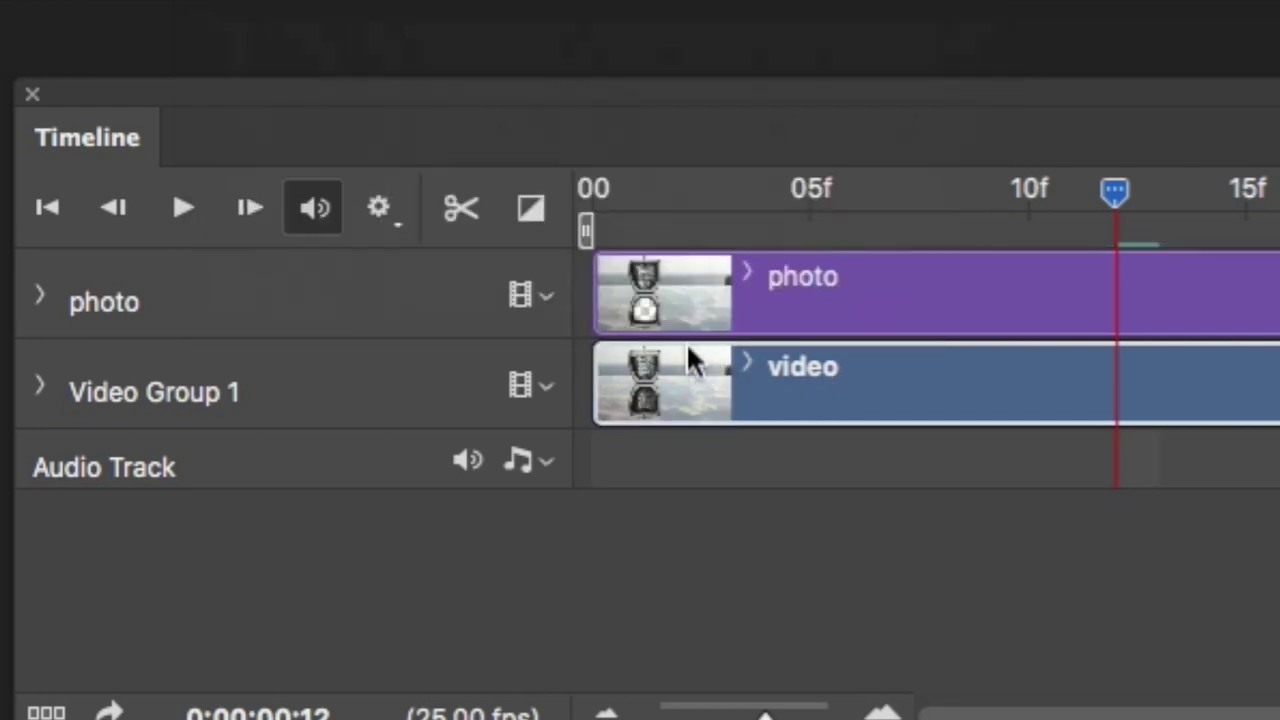
pyautogui.click(608, 292)
pyautogui.moveTo(606, 280); pyautogui.dragTo(731, 280)
pyautogui.moveTo(1116, 279); pyautogui.dragTo(1063, 277)
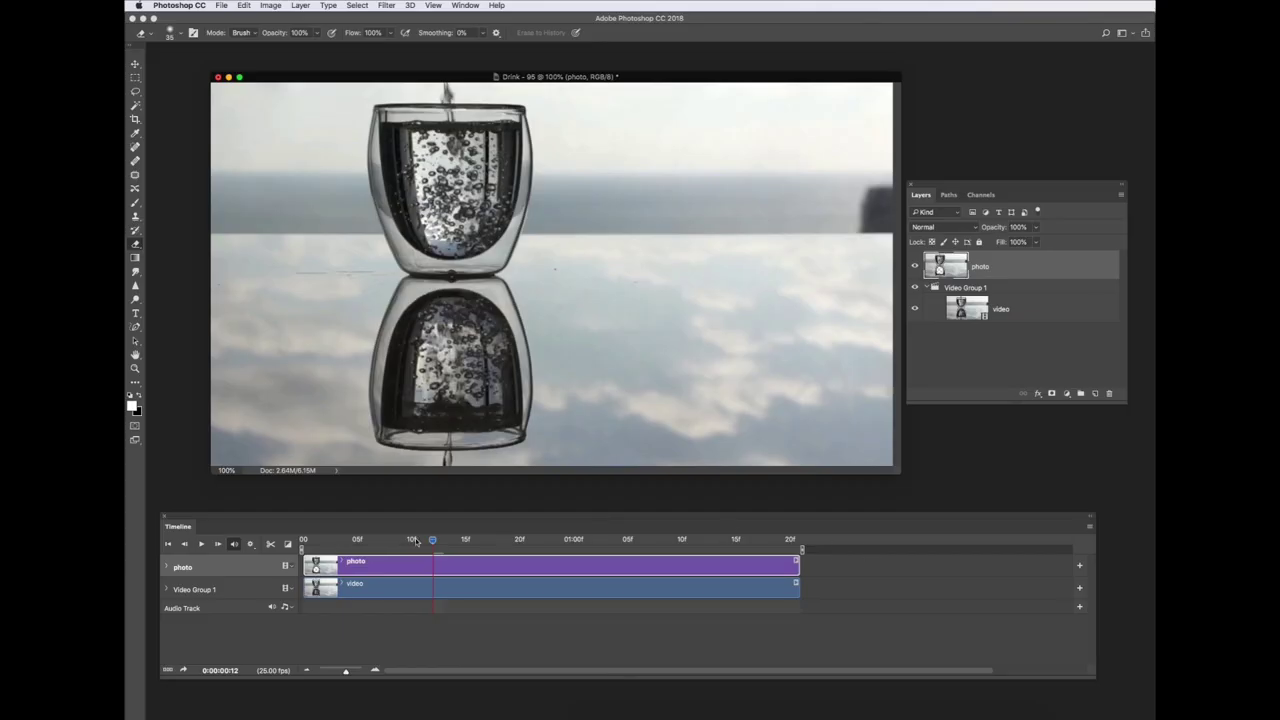
# - Play the trimmed loop from the first frame to check the cinemagraph, and stop playback
pyautogui.moveTo(434, 540); pyautogui.dragTo(305, 541)
pyautogui.press('space')
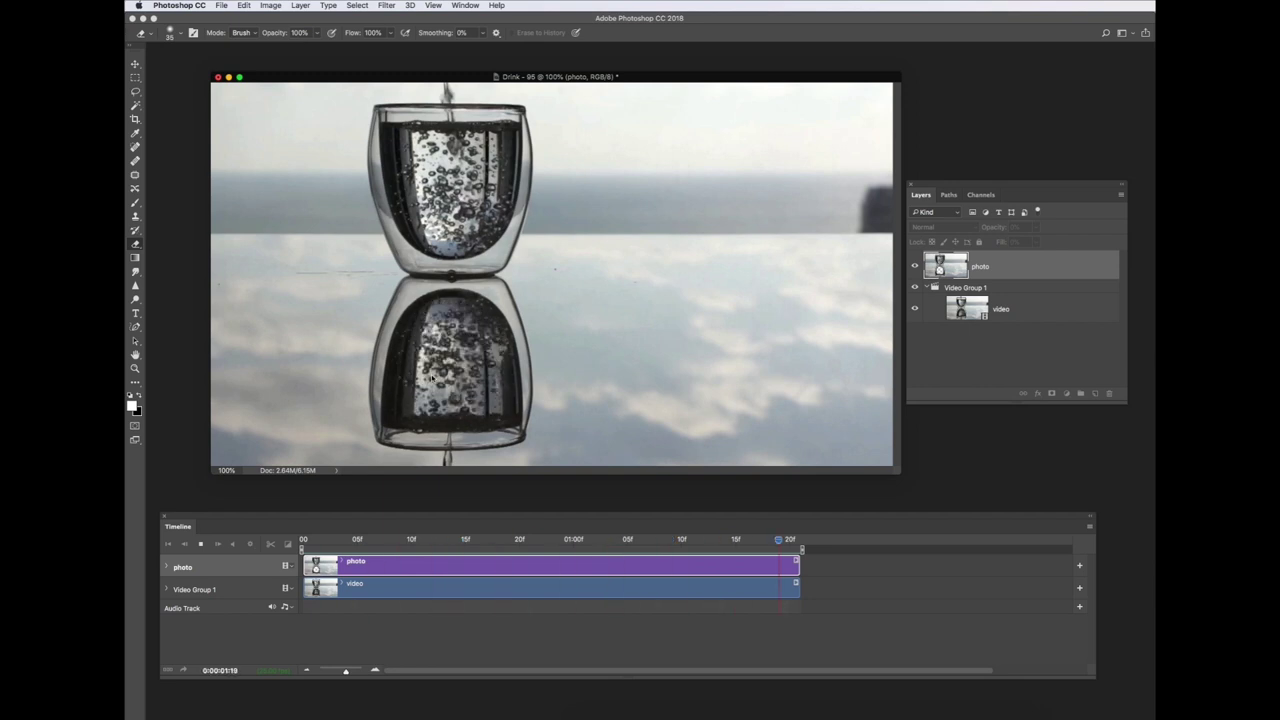
pyautogui.press('space')
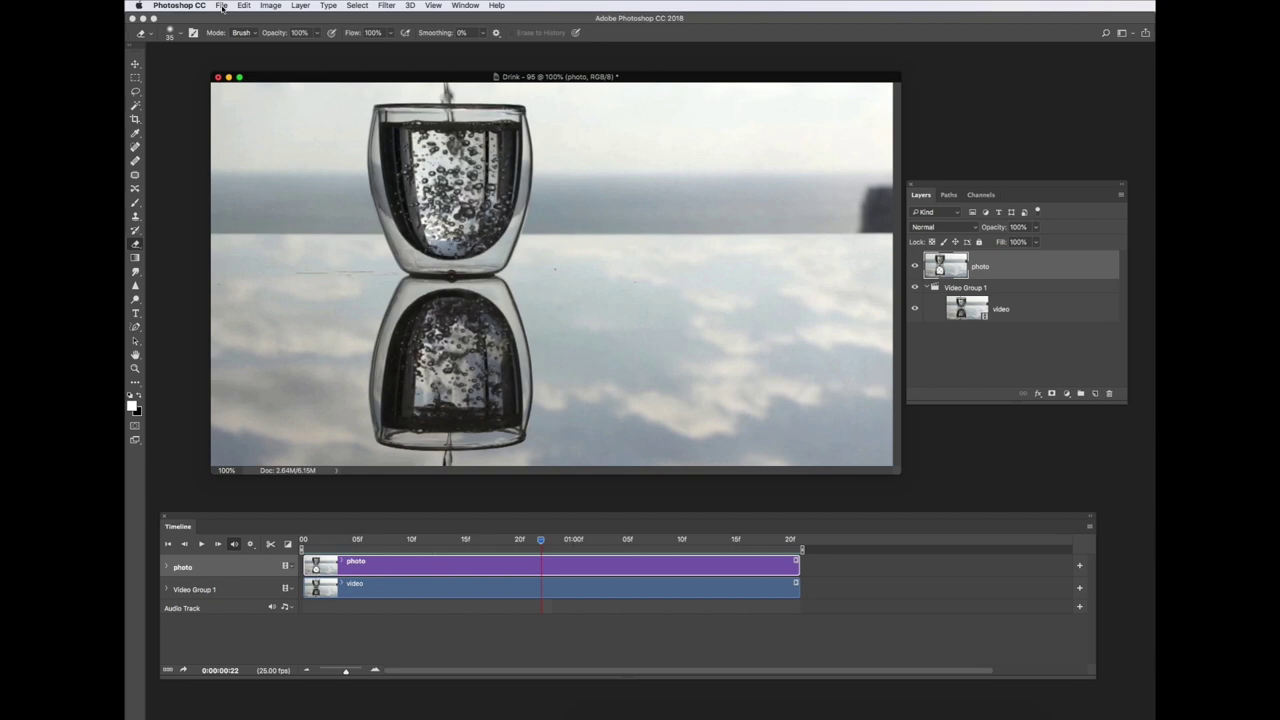
# - Examine the Render Video export settings and close them without rendering
pyautogui.click(221, 6)
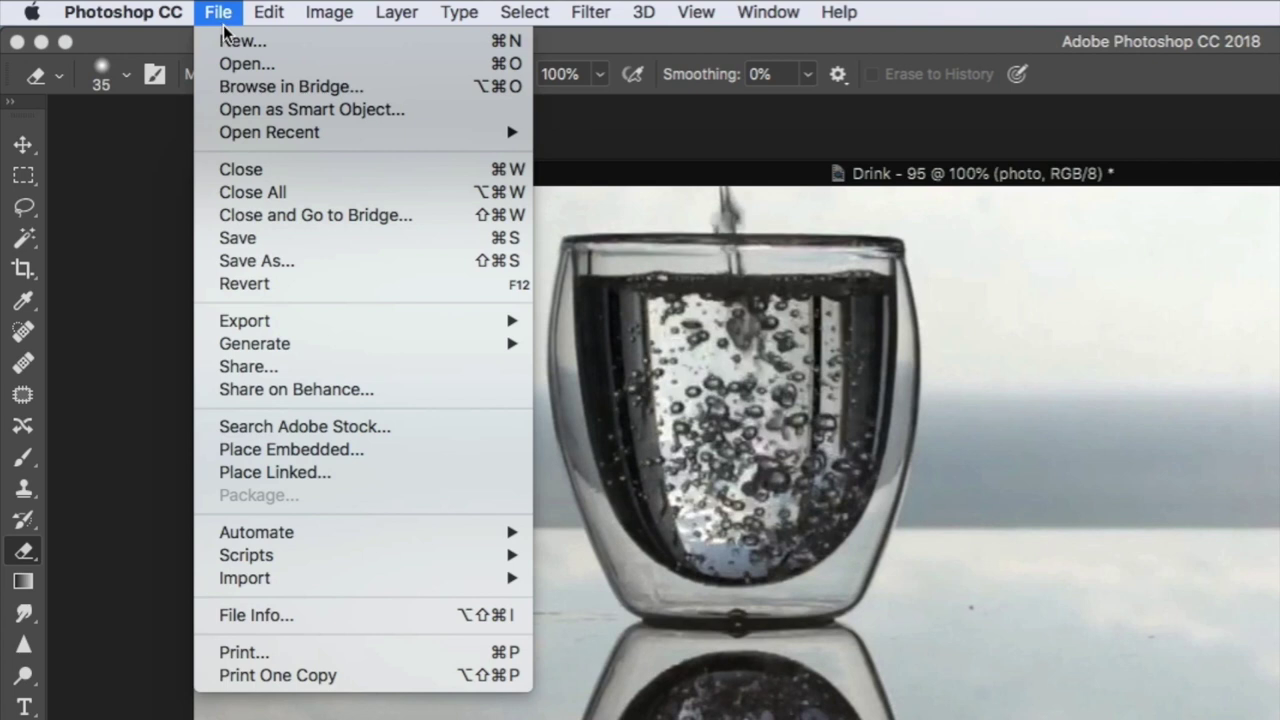
pyautogui.moveTo(383, 326)
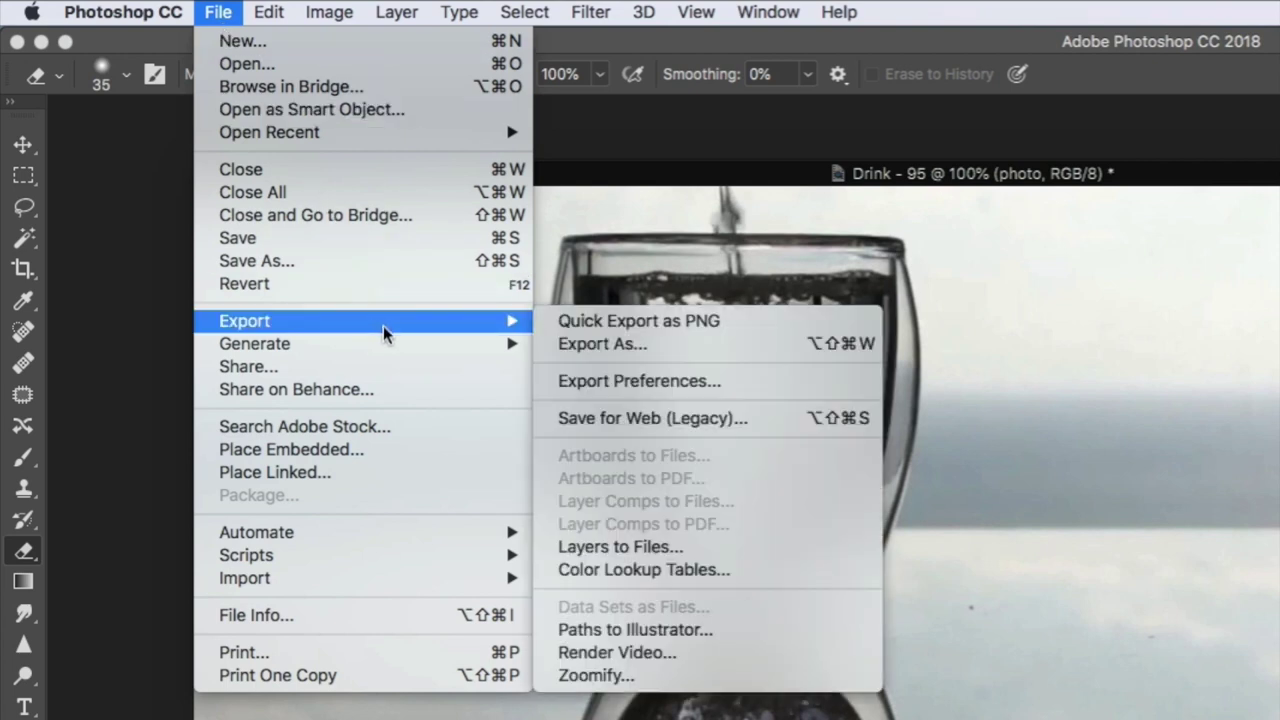
pyautogui.click(650, 652)
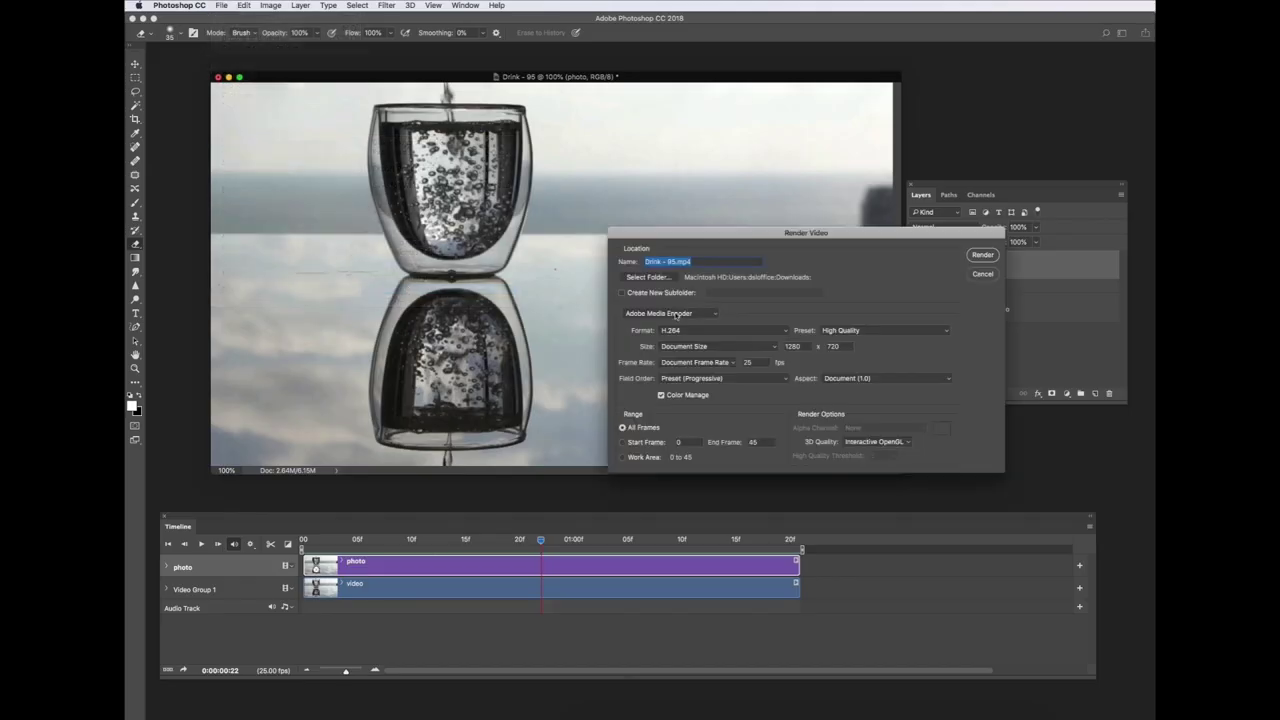
pyautogui.click(982, 275)
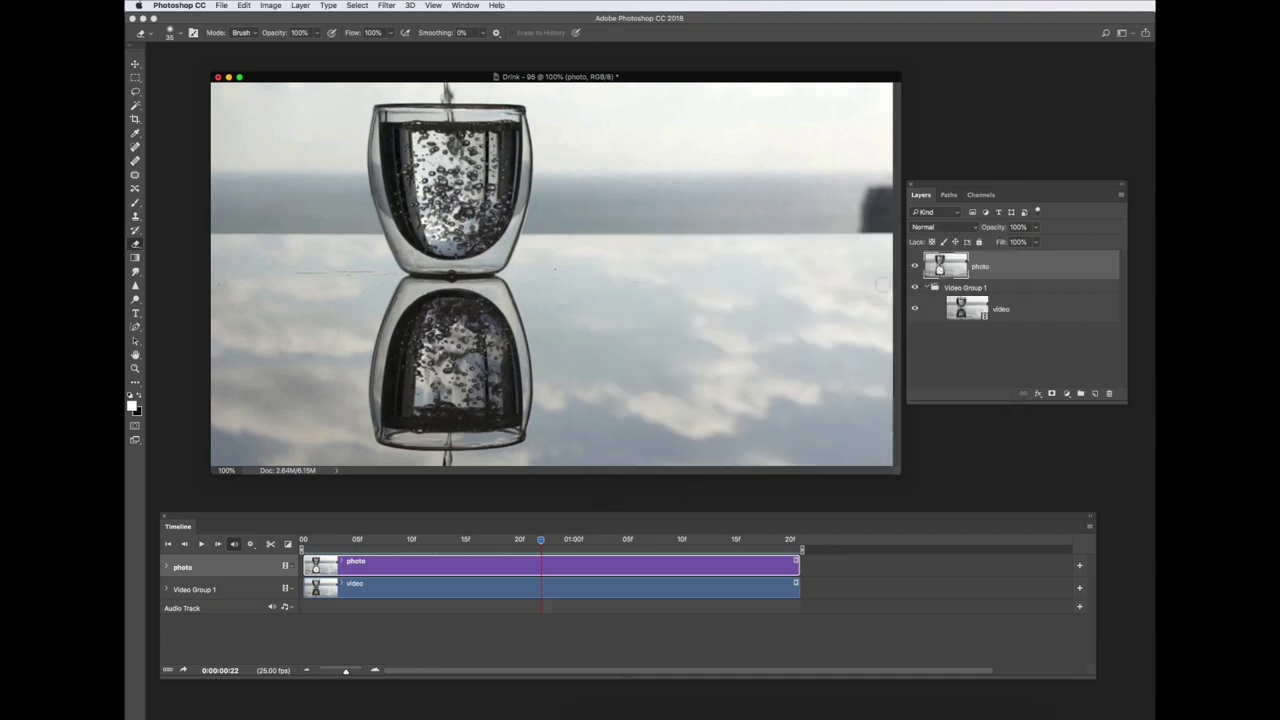
# - Open the Save for Web (Legacy) export, zoom its preview out to 50%, and play the animation
pyautogui.click(224, 7)
pyautogui.moveTo(239, 141)
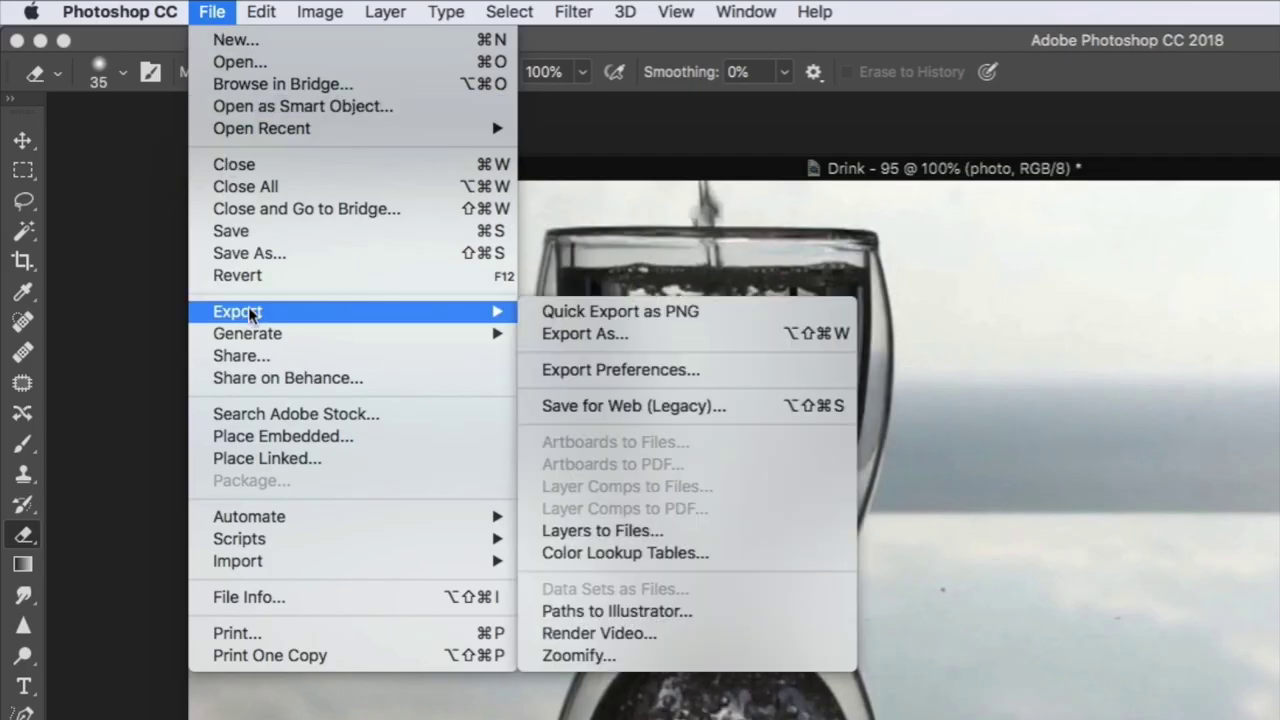
pyautogui.click(676, 403)
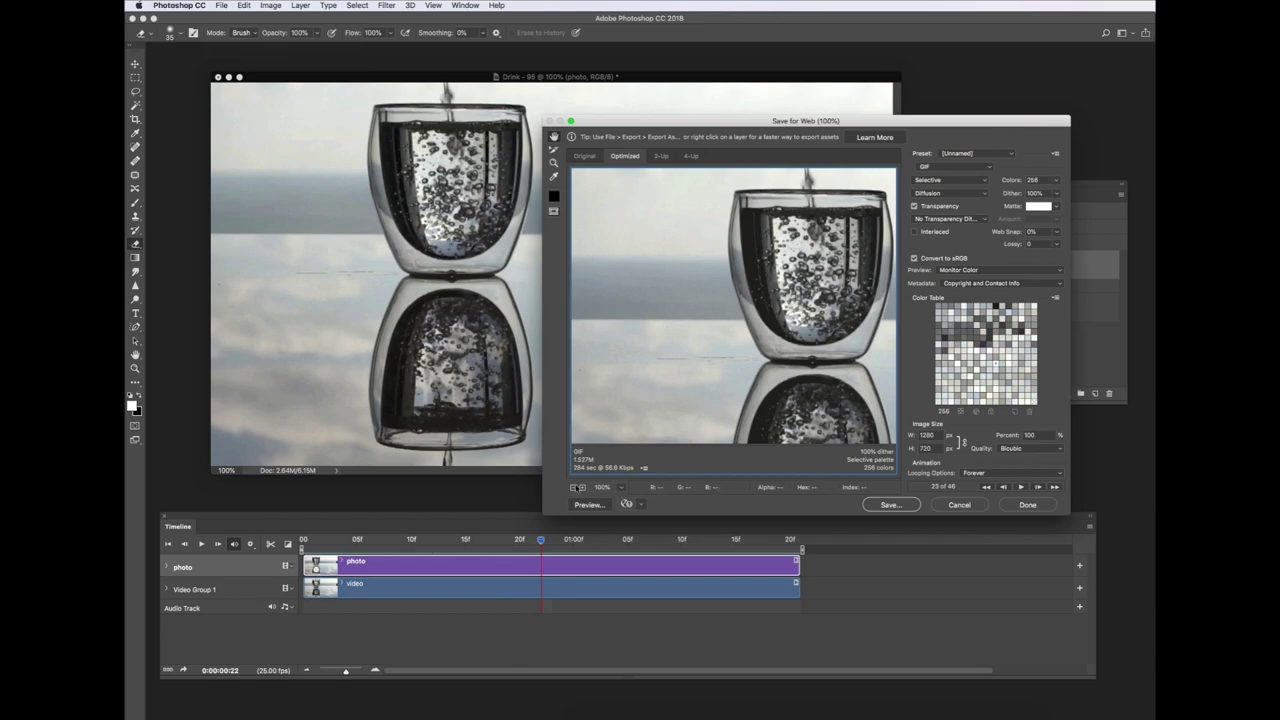
pyautogui.click(574, 487)
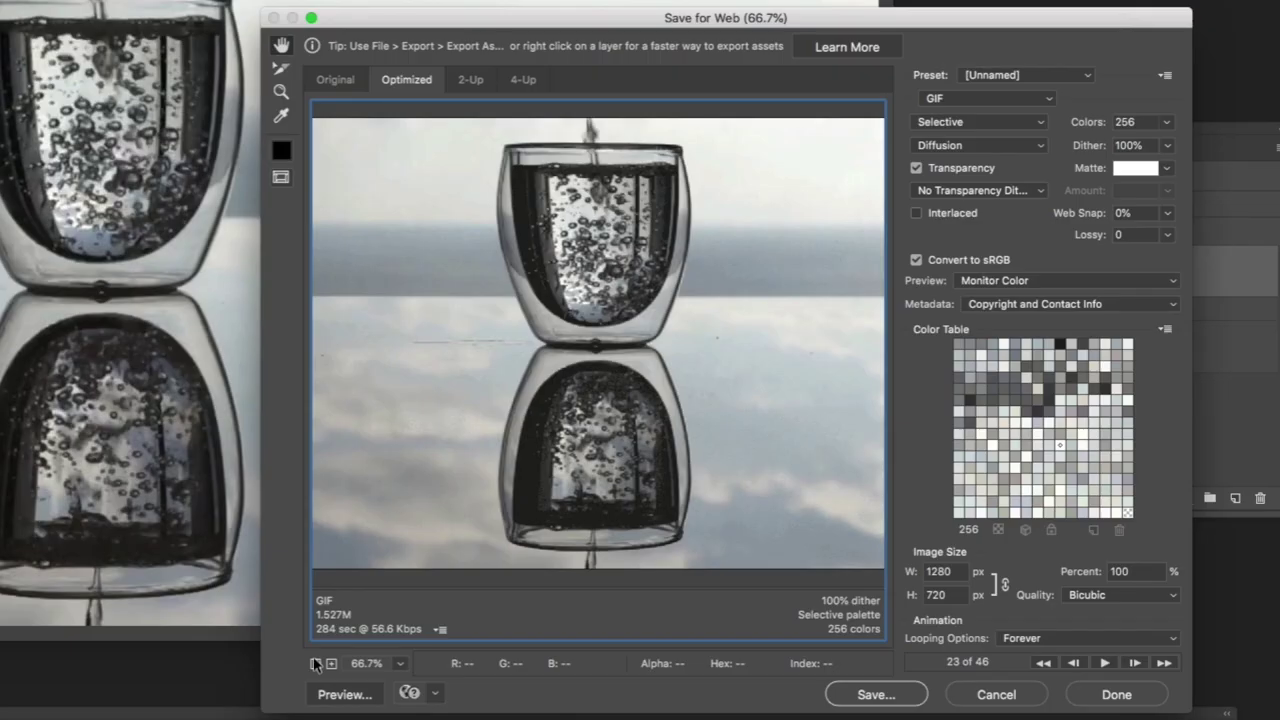
pyautogui.click(315, 664)
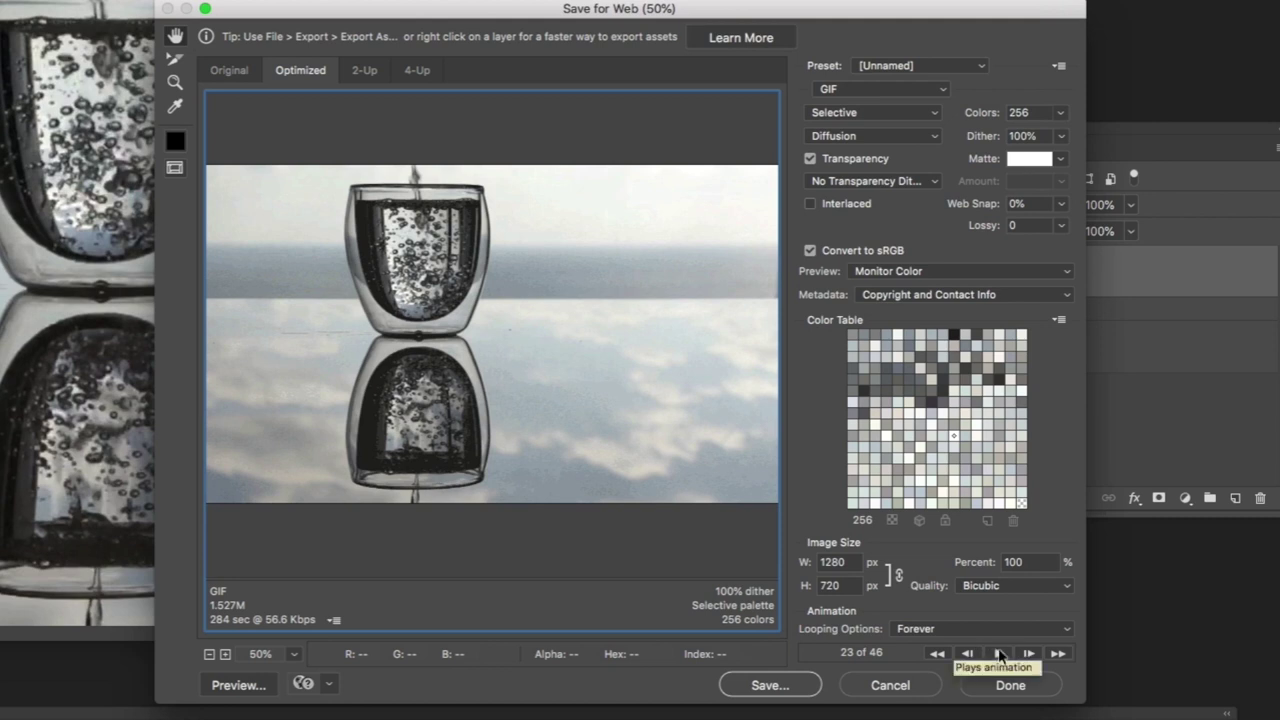
pyautogui.click(1000, 654)
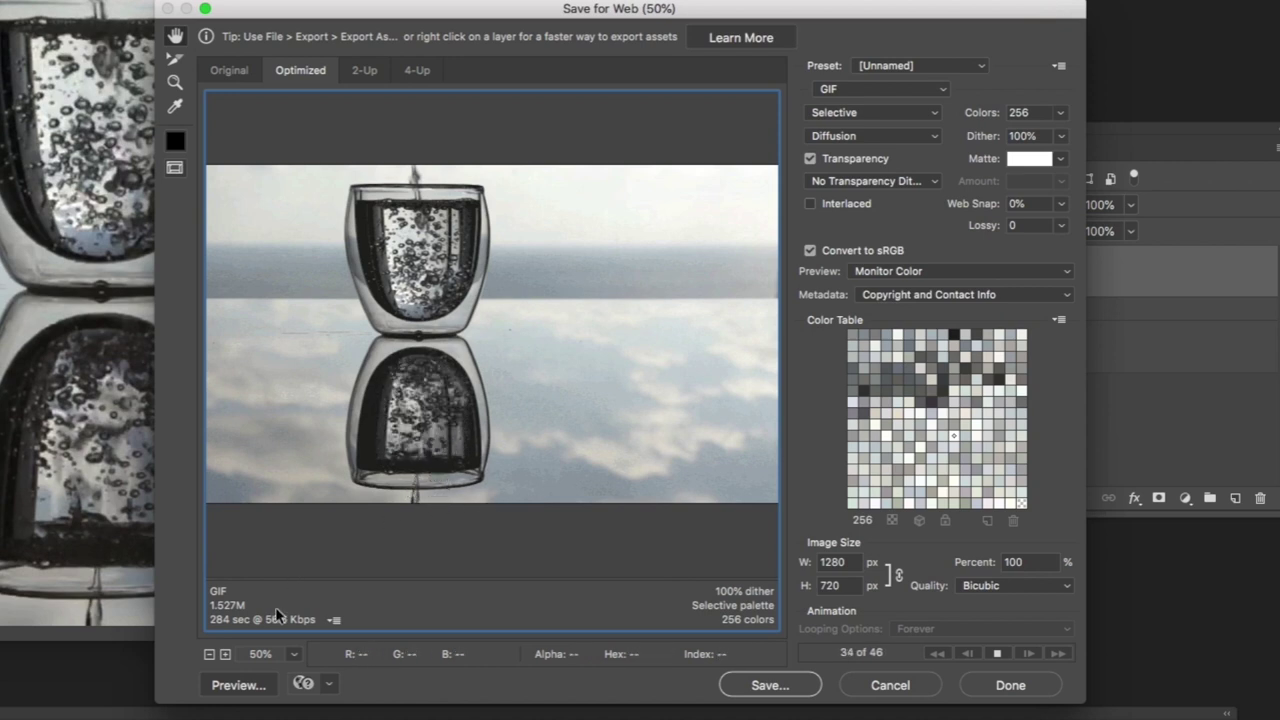
# - Look through the available file formats, keep GIF, and close the web export without saving
pyautogui.click(877, 88)
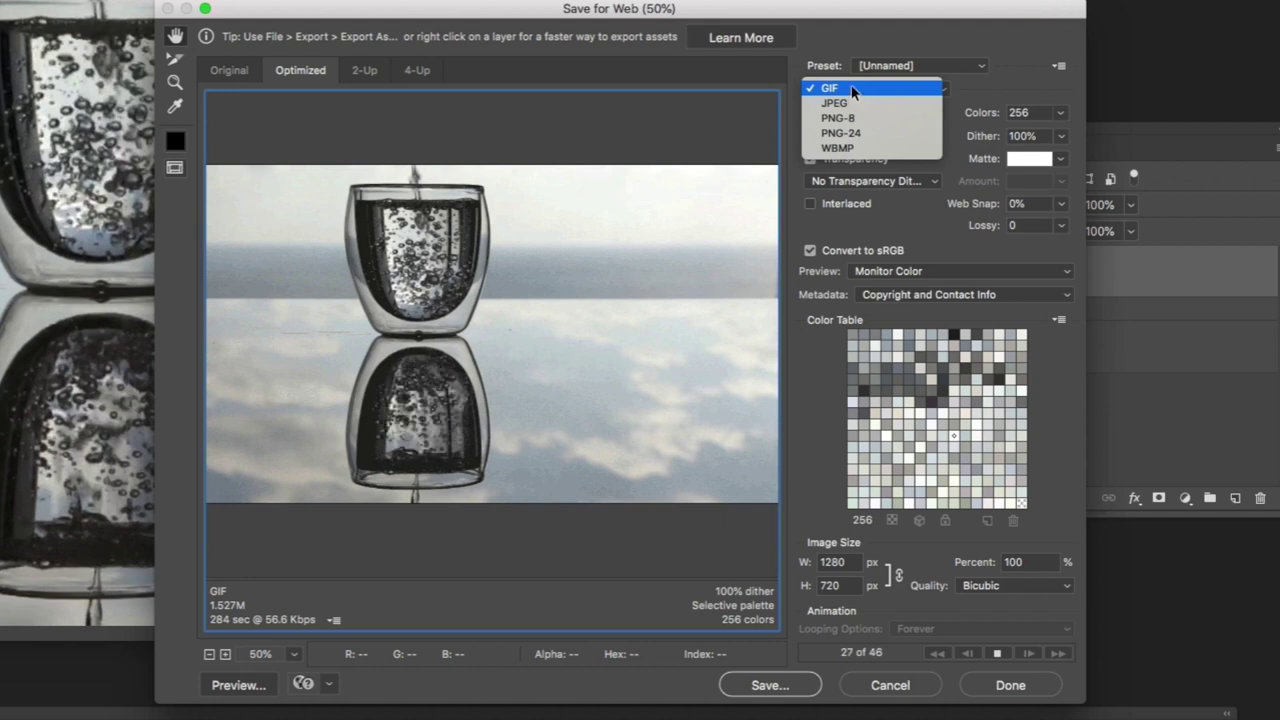
pyautogui.click(852, 91)
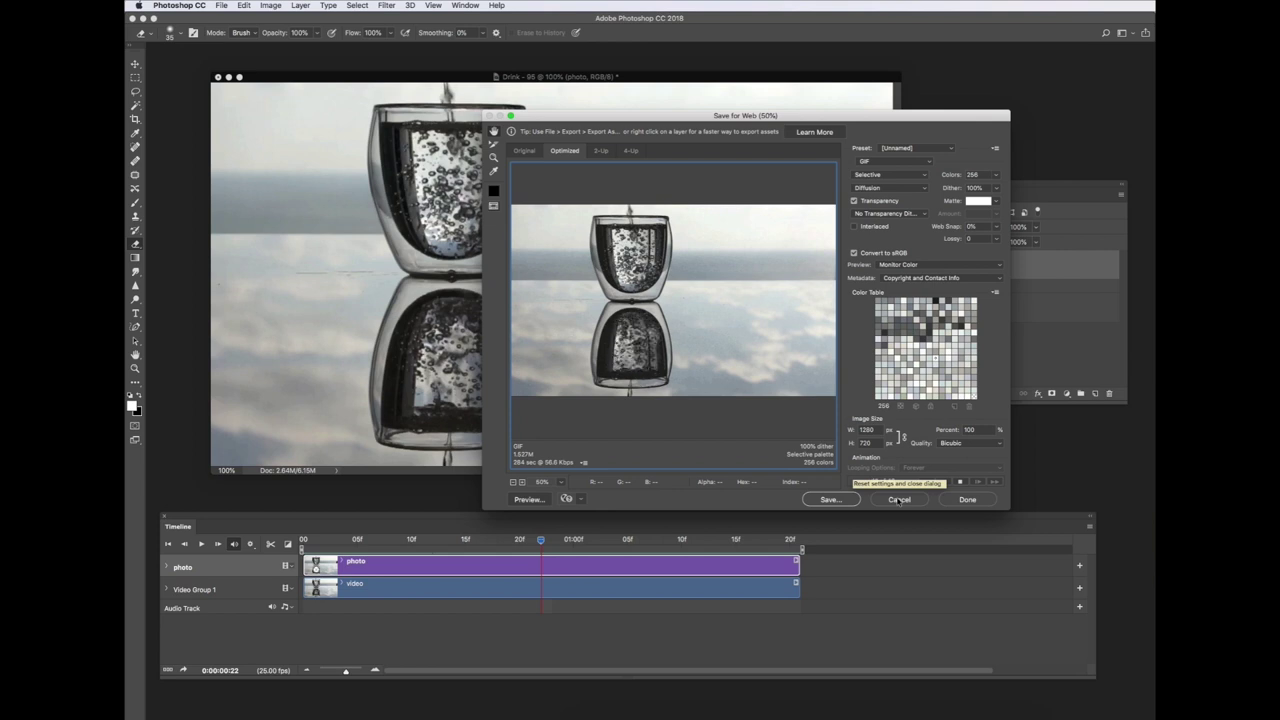
pyautogui.click(898, 500)
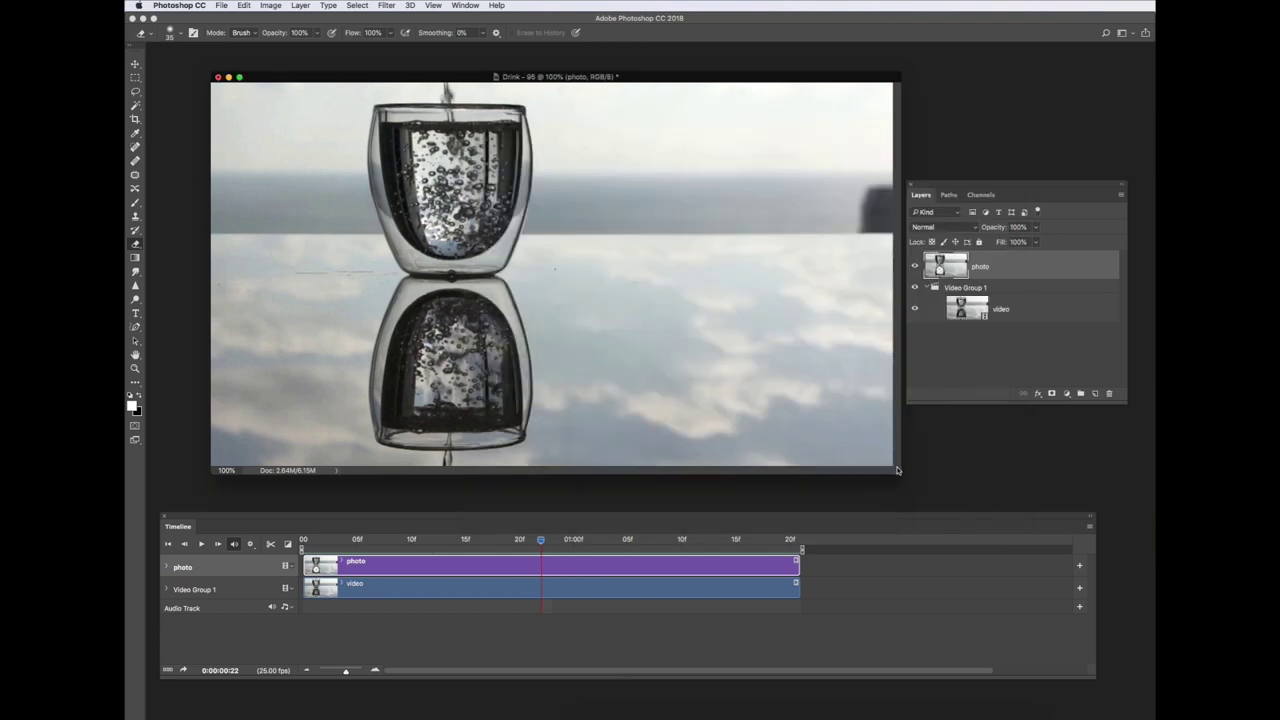